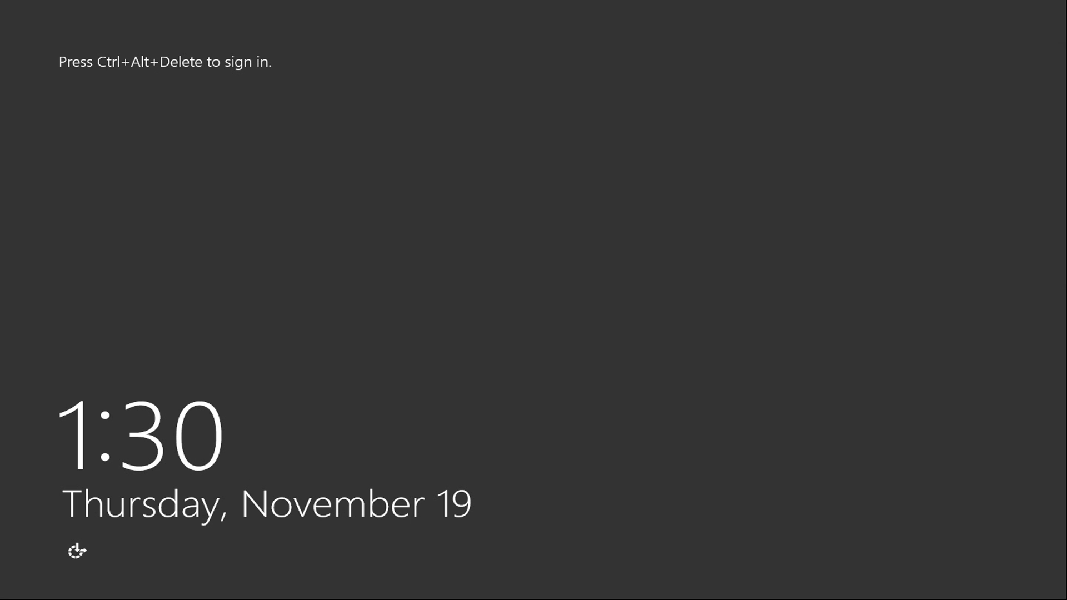
- Sign in to NLB-DC-02 with the administrator account and its password
{"action": "key", "text": "ctrl+alt+Delete"}
{"action": "left_click", "coordinate": [445, 255]}
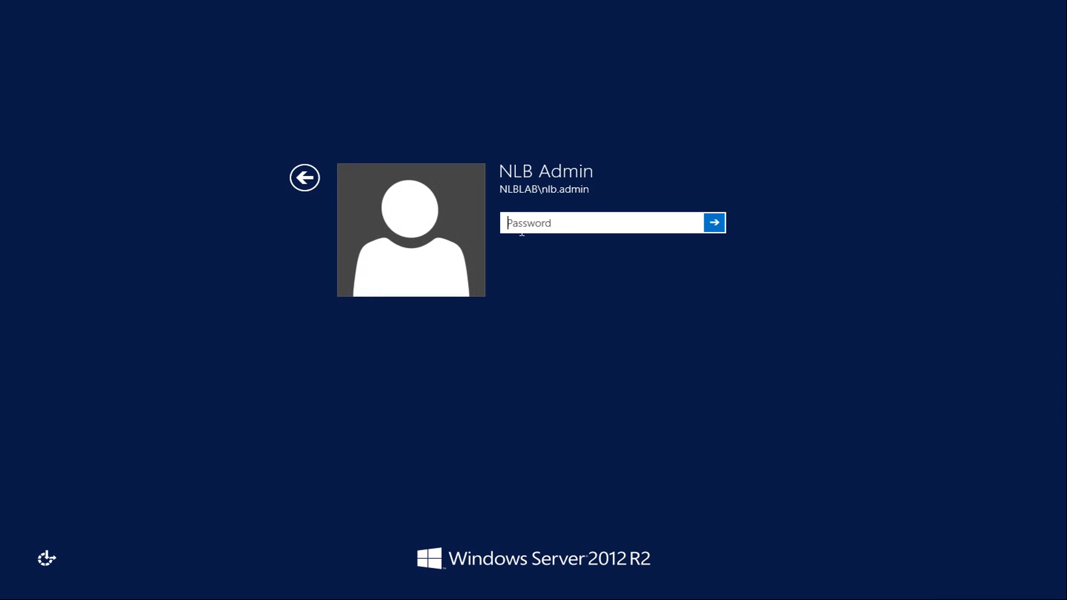
{"action": "type", "text": "•••••••••"}
{"action": "key", "text": "Return"}
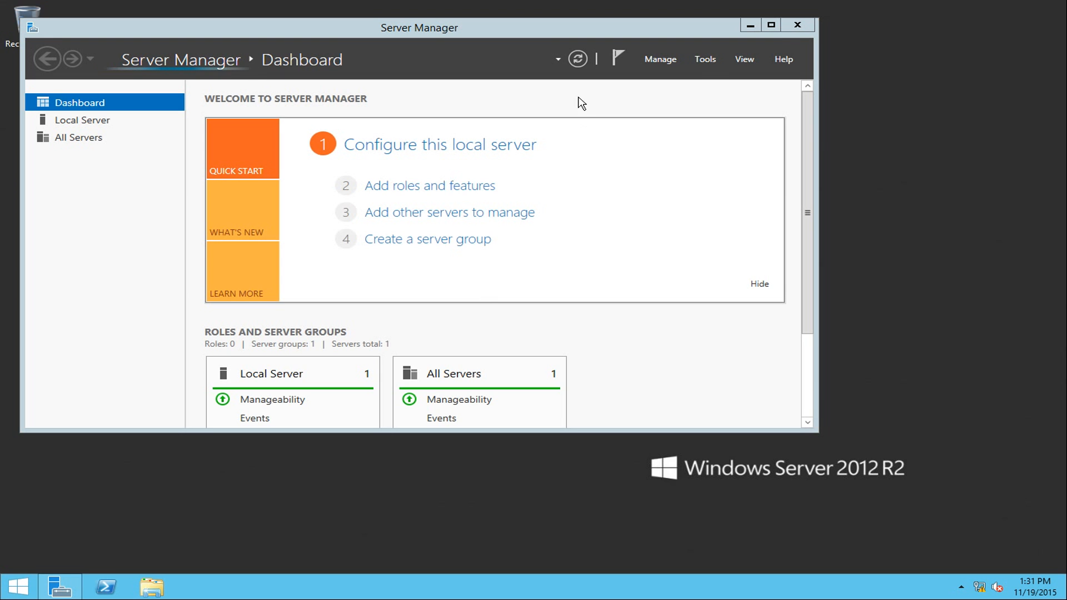
- Maximize Server Manager and open the WORKGROUP server's System Properties from Local Server
{"action": "left_click", "coordinate": [771, 25]}
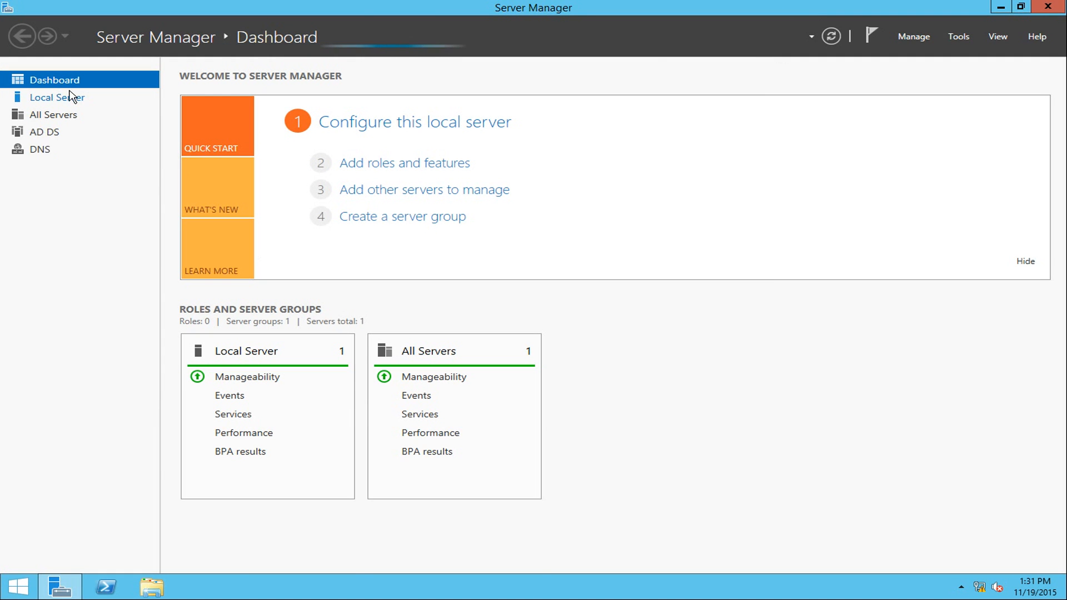
{"action": "left_click", "coordinate": [111, 98]}
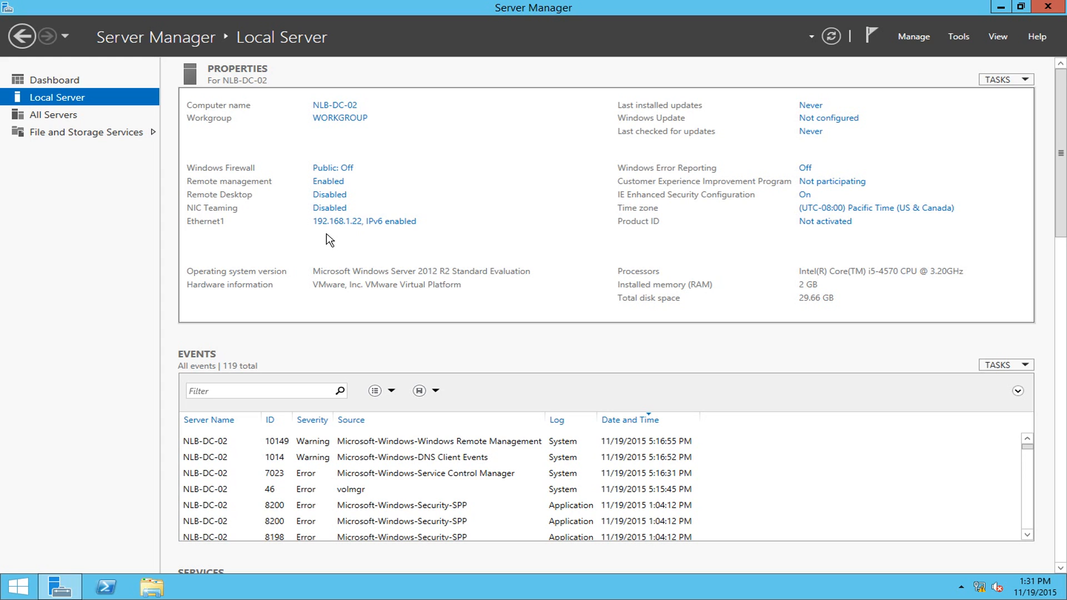
{"action": "left_click", "coordinate": [348, 123]}
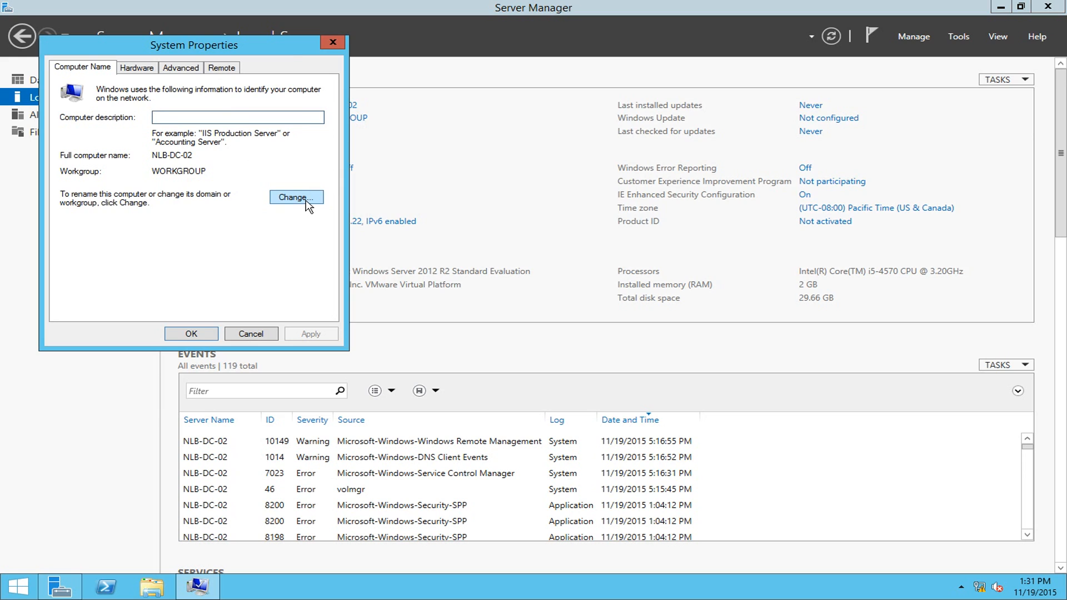
- Join NLB-DC-02 to the nlblab.com domain using the domain administrator credentials
{"action": "left_click", "coordinate": [309, 198]}
{"action": "left_click", "coordinate": [93, 226]}
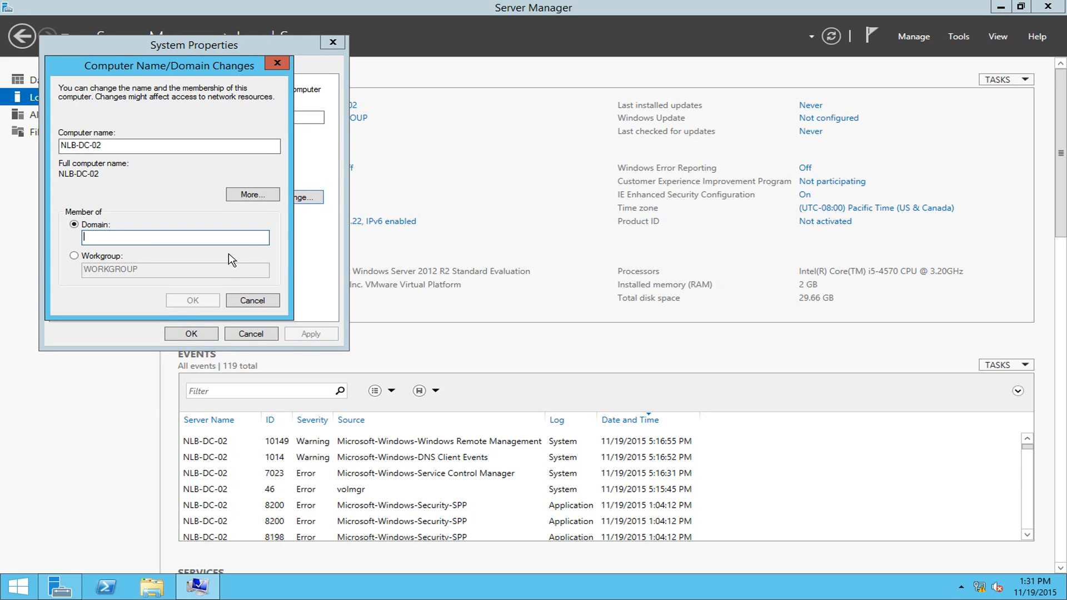
{"action": "type", "text": "nlbv"}
{"action": "type", "text": "lab.com"}
{"action": "key", "text": "Return"}
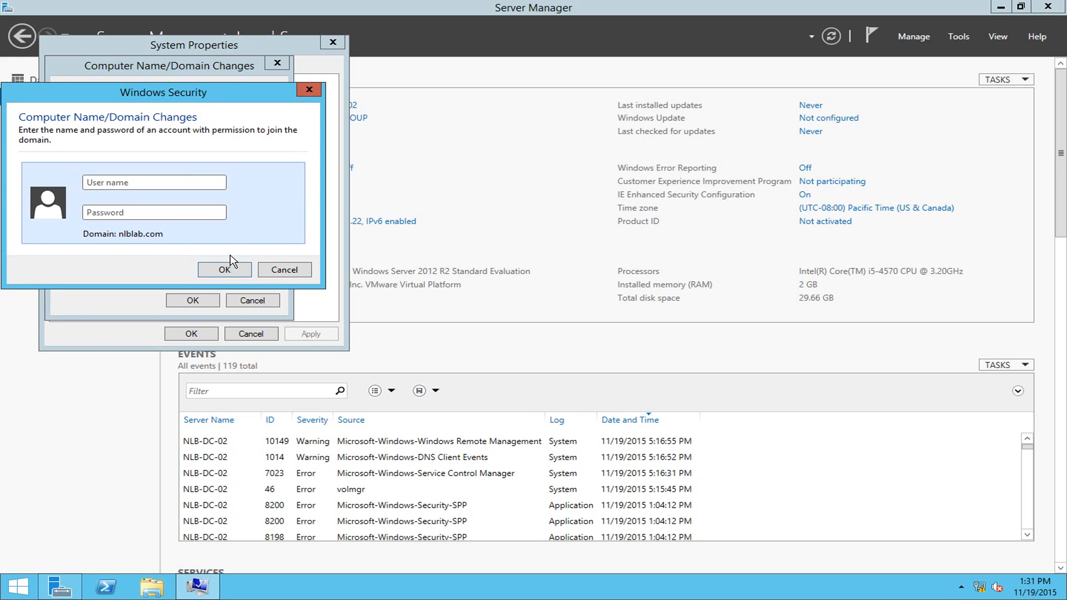
{"action": "type", "text": "nlb.admin"}
{"action": "key", "text": "Tab"}
{"action": "type", "text": "•••••••••"}
{"action": "key", "text": "Return"}
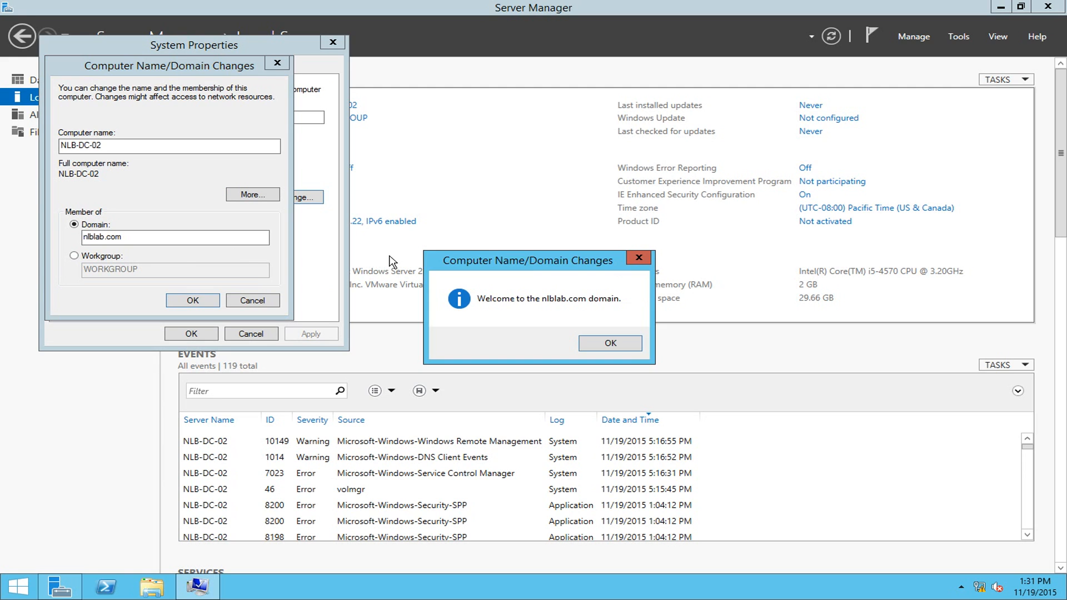
- Acknowledge the welcome and restart notices, close System Properties, and restart the server now
{"action": "left_click", "coordinate": [609, 344]}
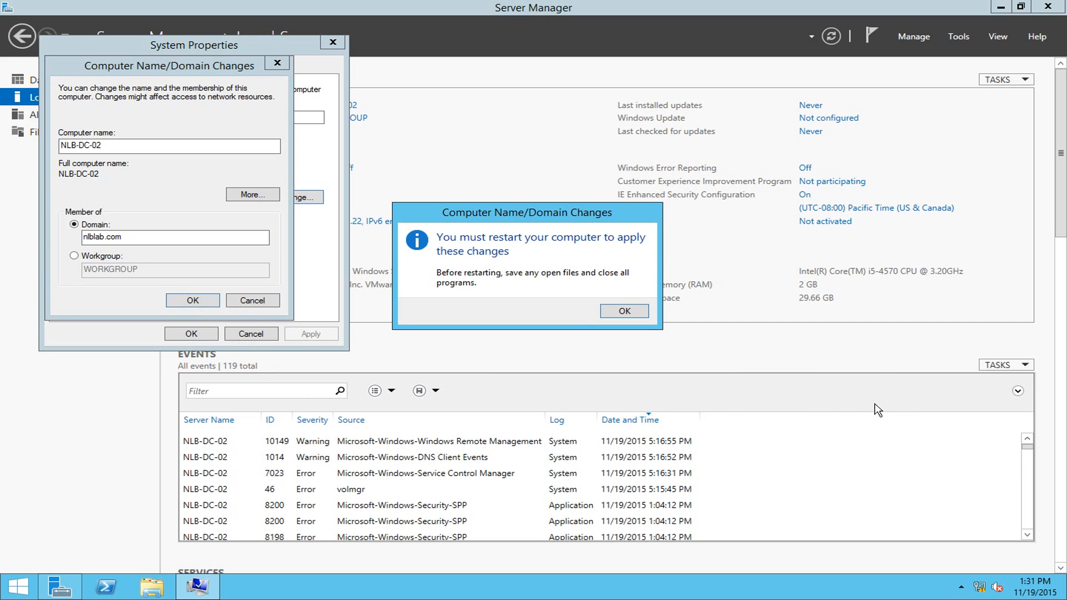
{"action": "left_click", "coordinate": [624, 312]}
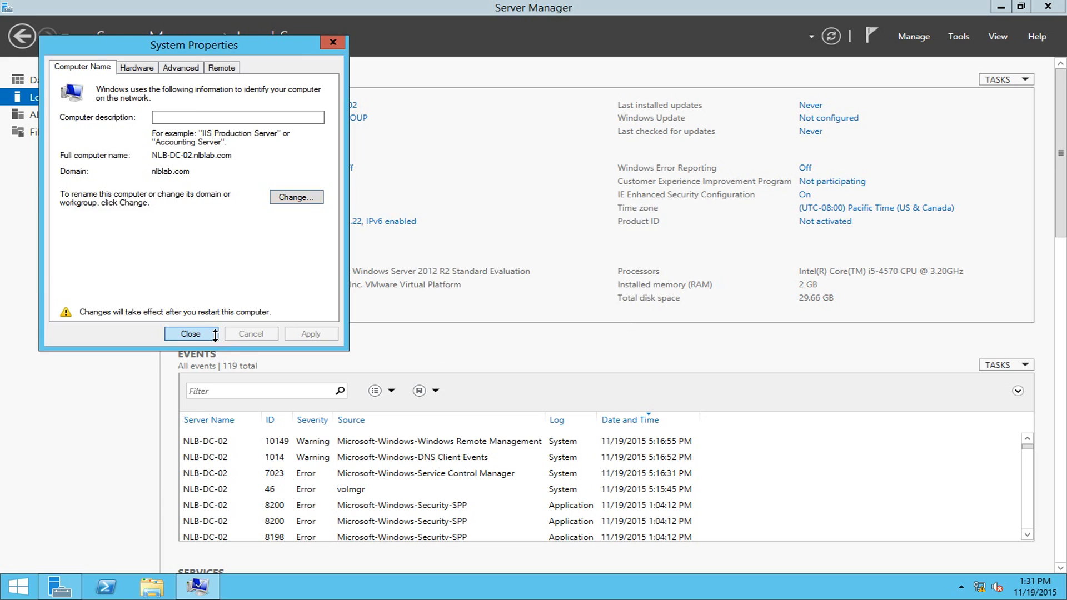
{"action": "left_click", "coordinate": [189, 333]}
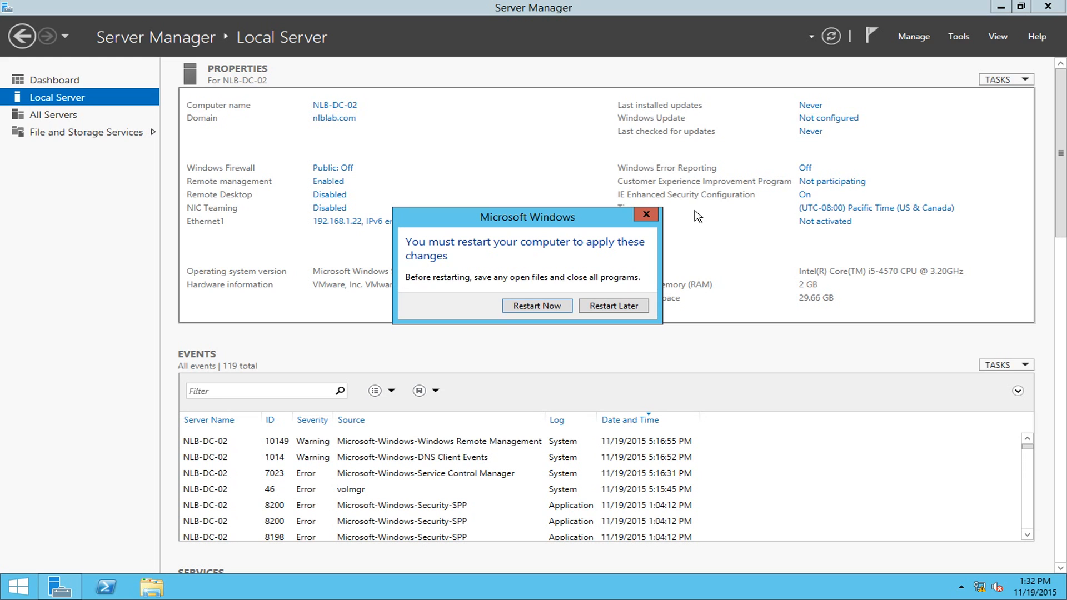
{"action": "left_click", "coordinate": [545, 306]}
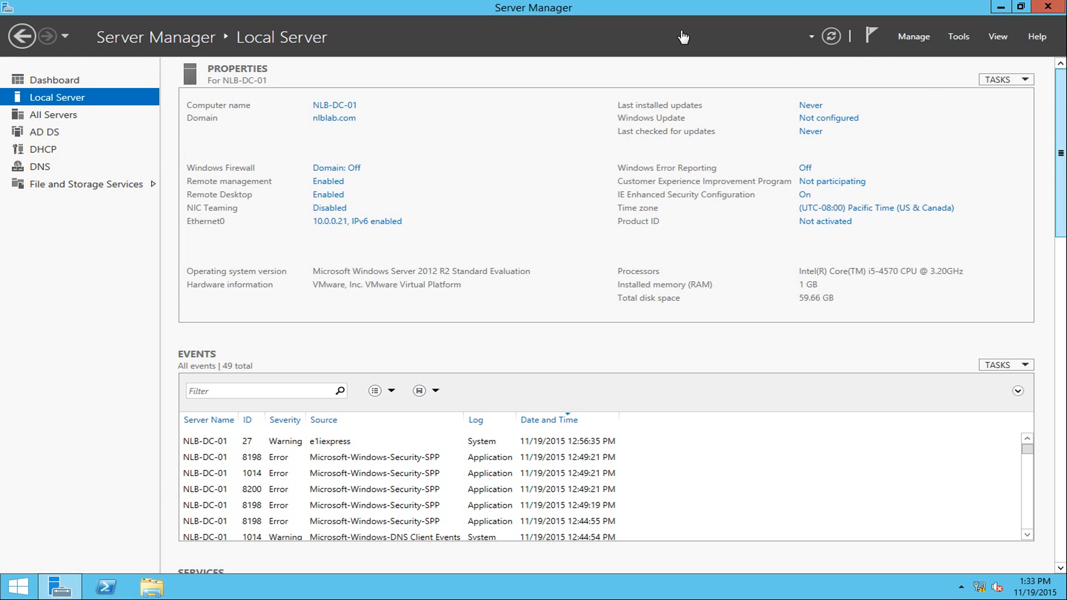
- Launch Active Directory Sites and Services from the Tools menu on NLB-DC-01, maximized
{"action": "left_click", "coordinate": [958, 36]}
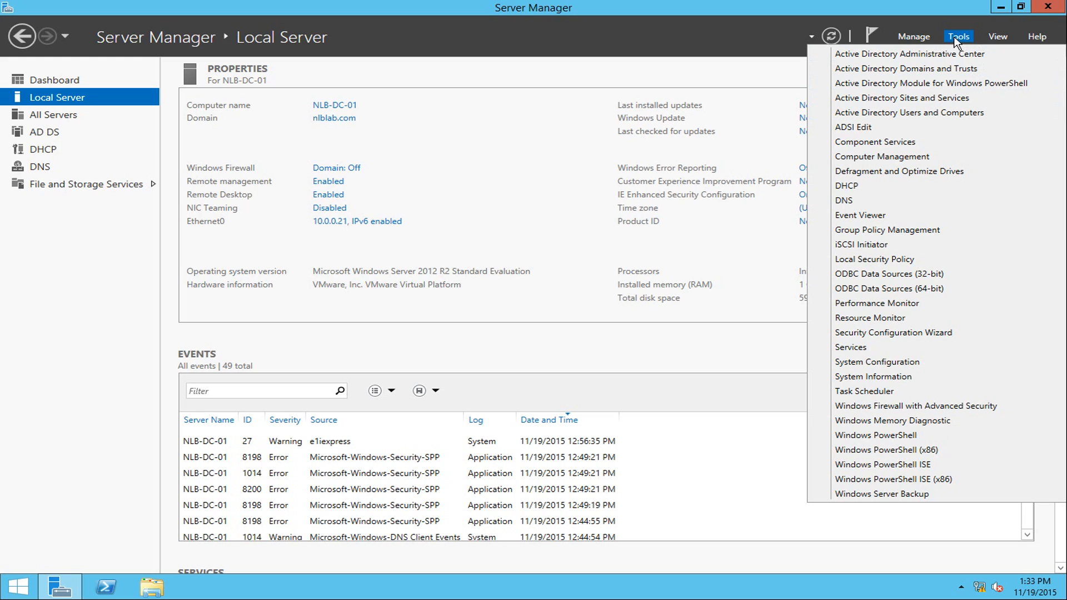
{"action": "left_click", "coordinate": [927, 98]}
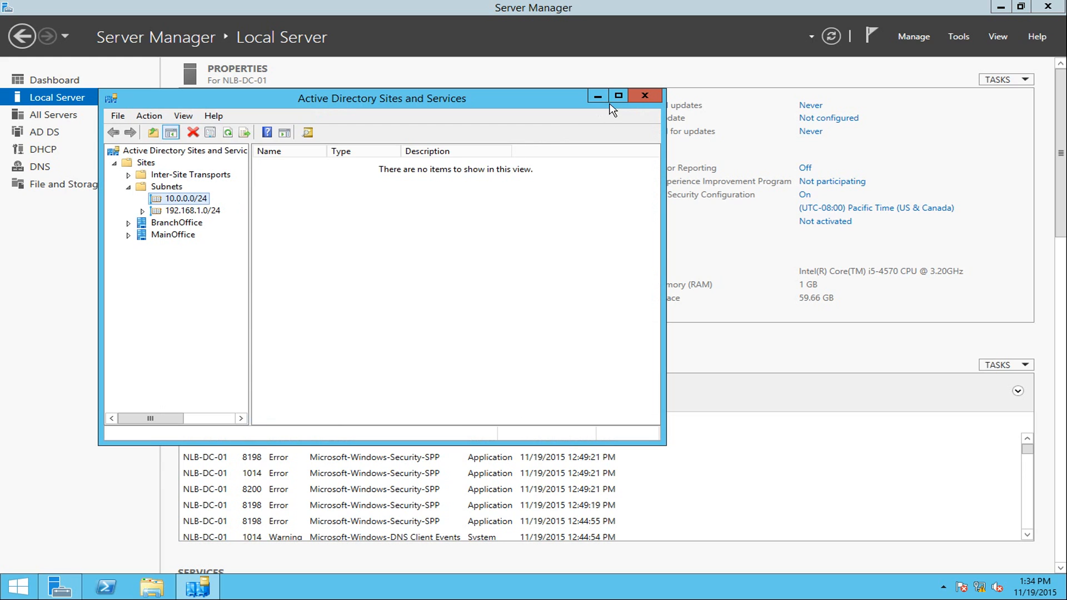
{"action": "left_click", "coordinate": [619, 96]}
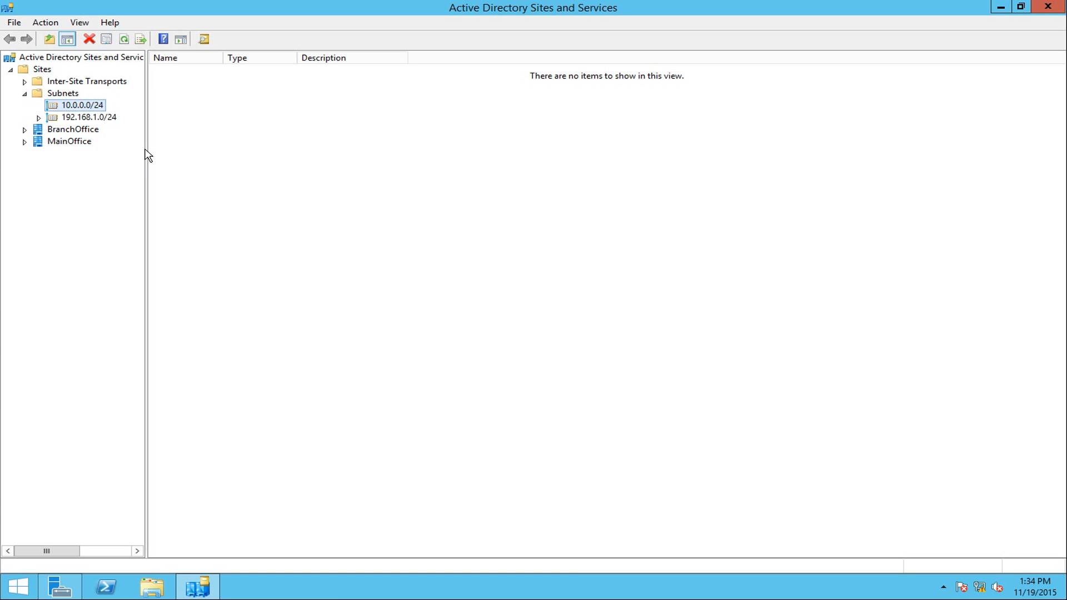
- Confirm NLB-DC-01 sits under MainOffice Servers and BranchOffice's Servers folder is empty
{"action": "left_click_drag", "start_coordinate": [147, 155], "coordinate": [189, 149]}
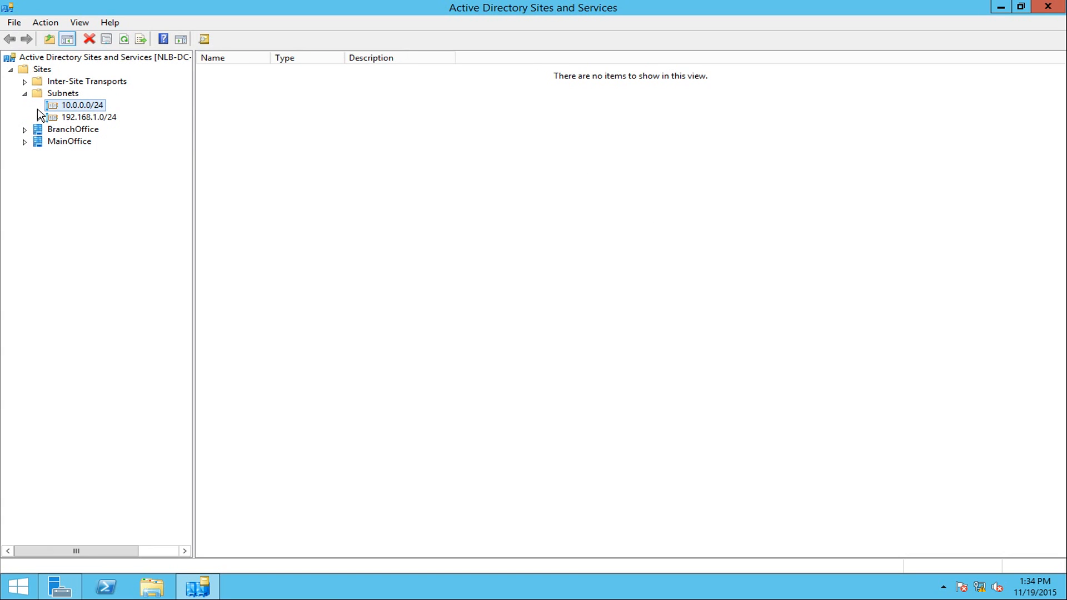
{"action": "left_click", "coordinate": [56, 130]}
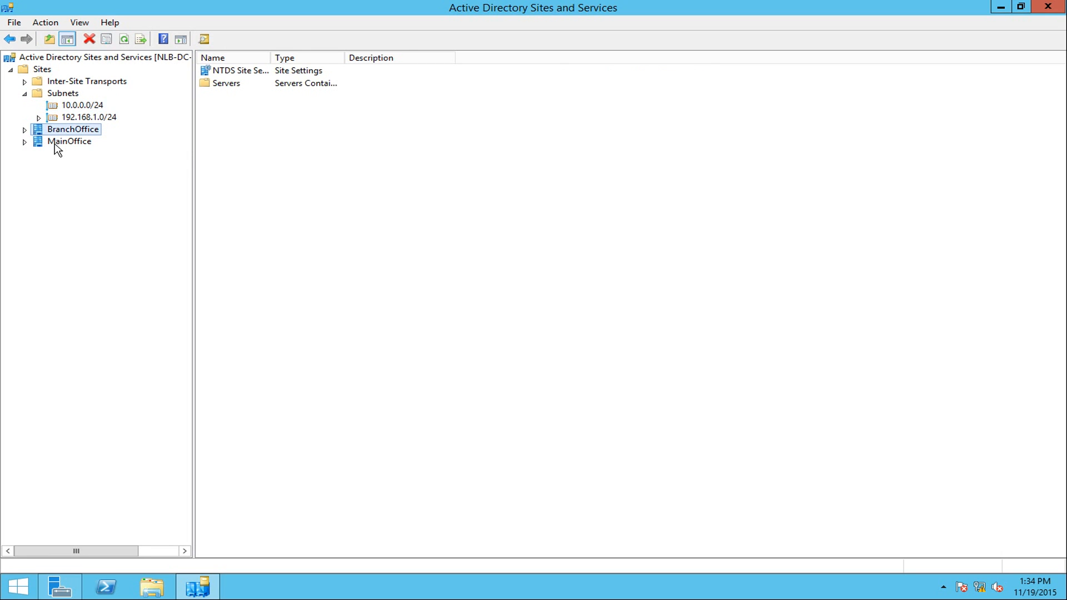
{"action": "left_click", "coordinate": [55, 143]}
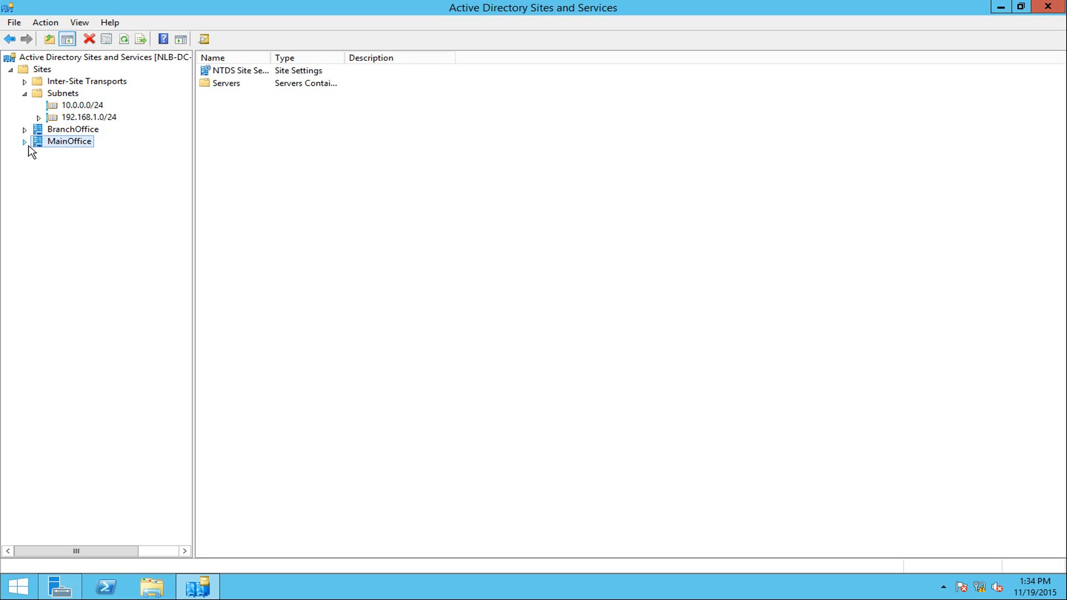
{"action": "left_click", "coordinate": [25, 142]}
{"action": "left_click", "coordinate": [39, 154]}
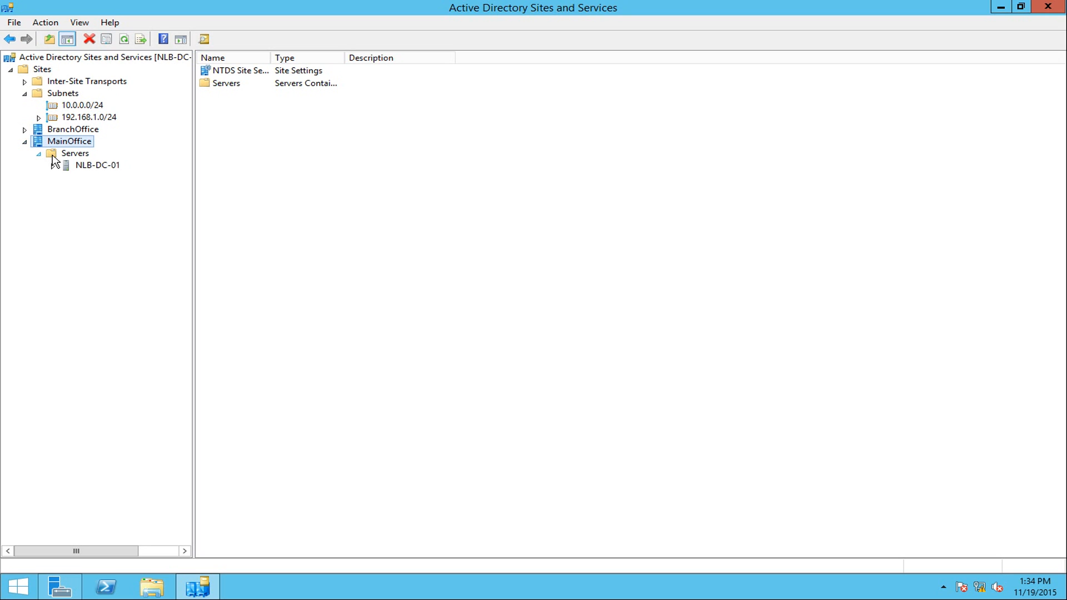
{"action": "left_click", "coordinate": [99, 167]}
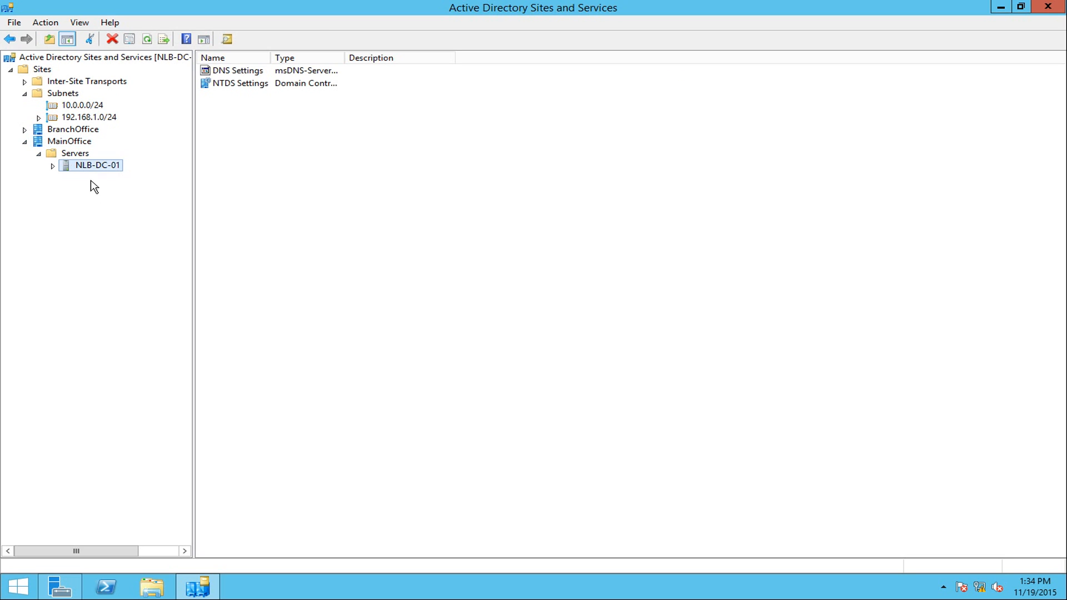
{"action": "left_click", "coordinate": [24, 129]}
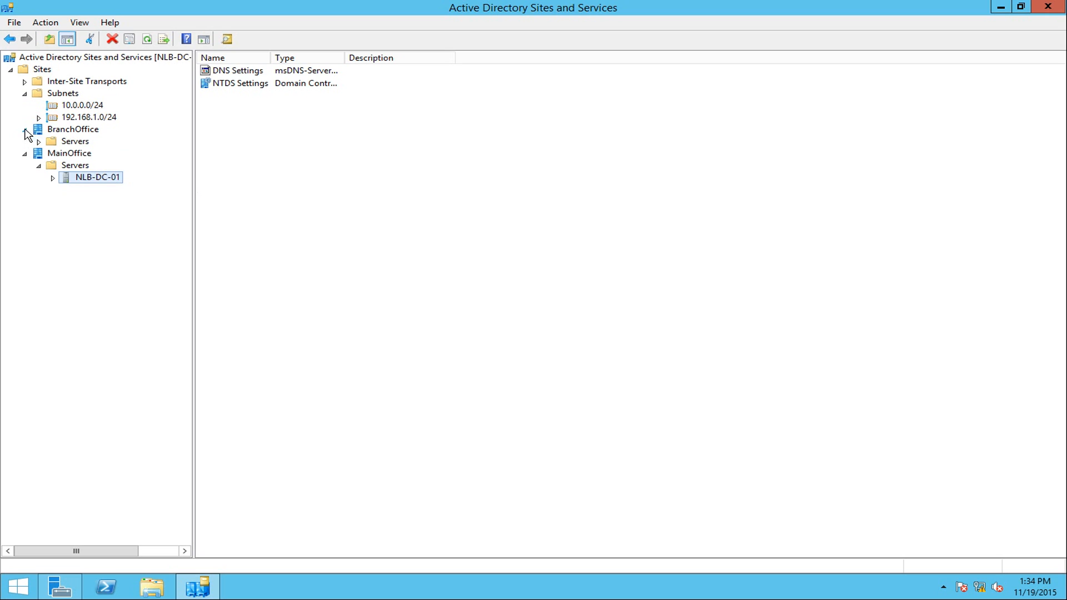
{"action": "left_click", "coordinate": [53, 142]}
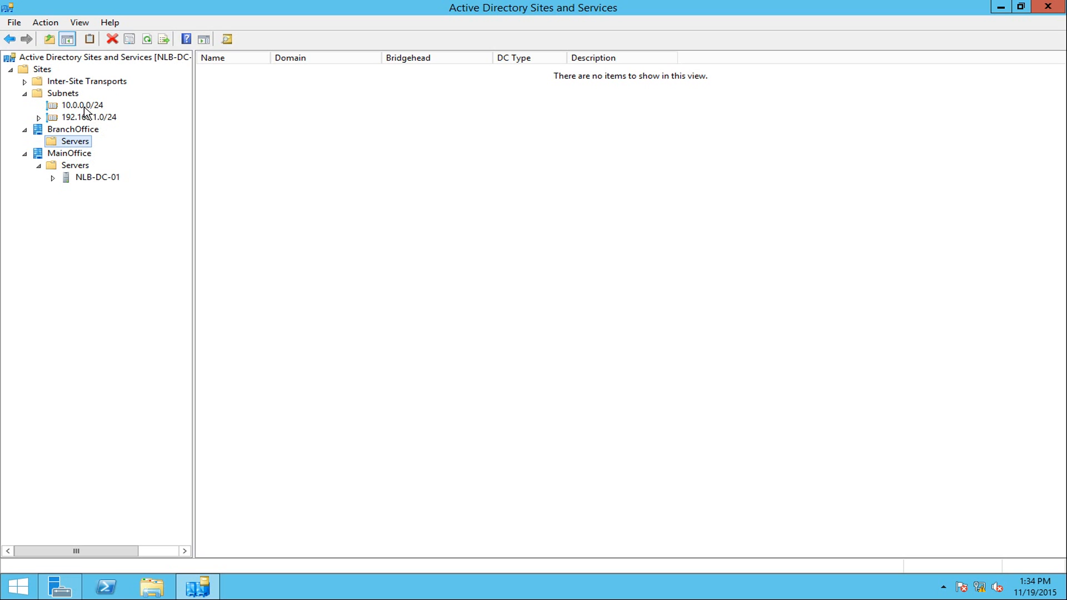
- Check the site mappings of subnets 10.0.0.0/24 and 192.168.1.0/24, then move to NLB-DC-02
{"action": "left_click", "coordinate": [67, 97]}
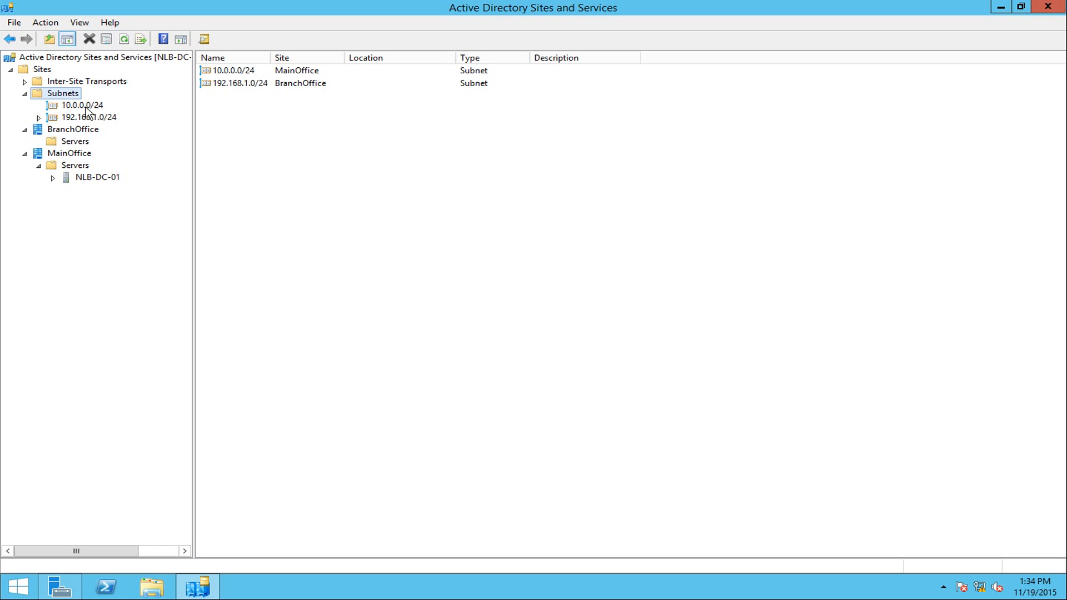
{"action": "left_click", "coordinate": [237, 74]}
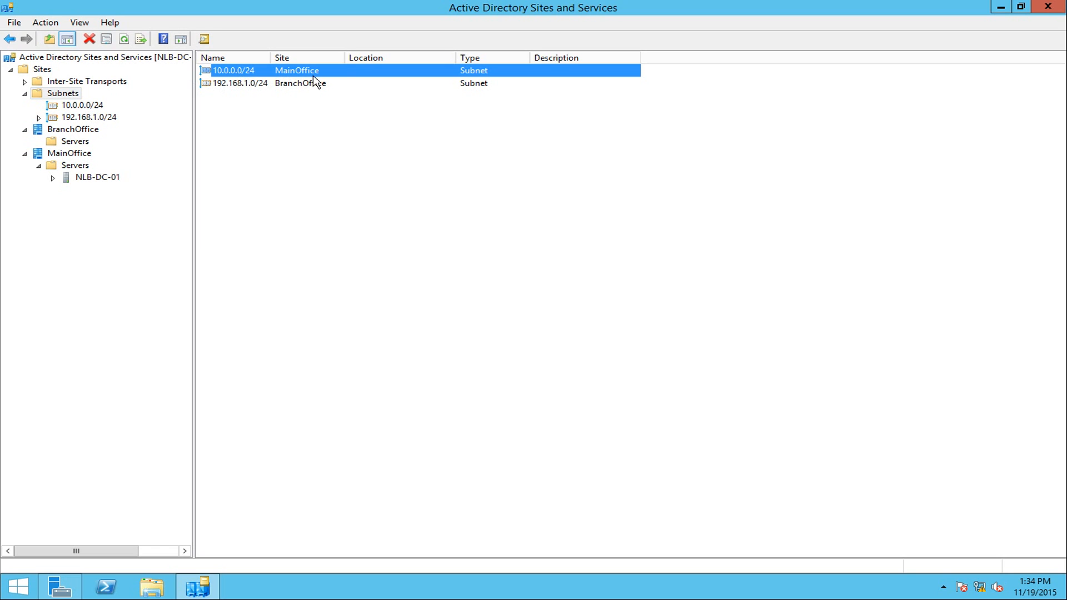
{"action": "left_click", "coordinate": [222, 85]}
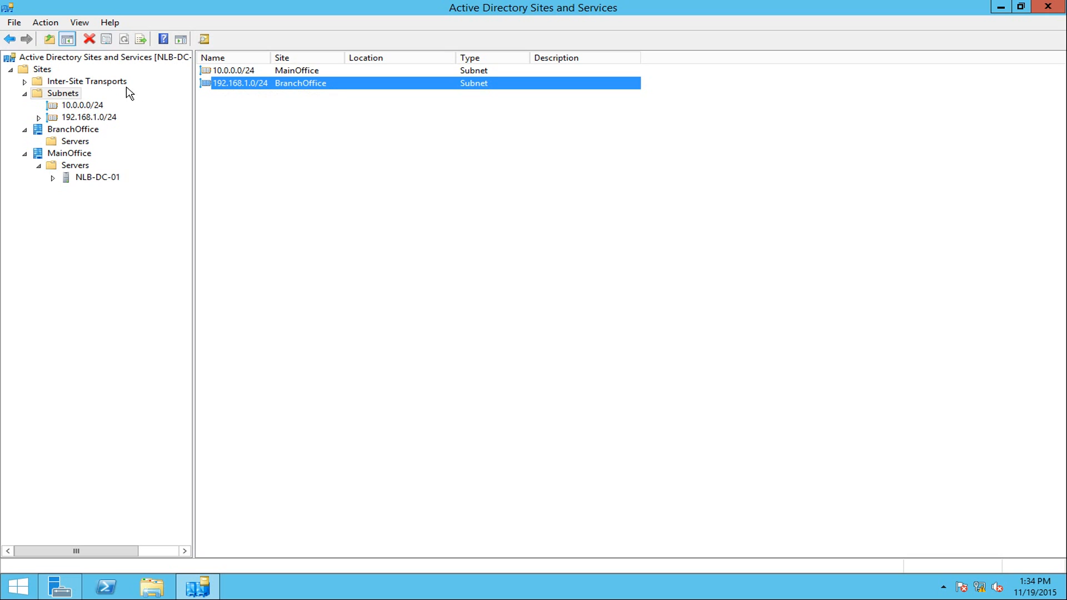
{"action": "left_click", "coordinate": [181, 0]}
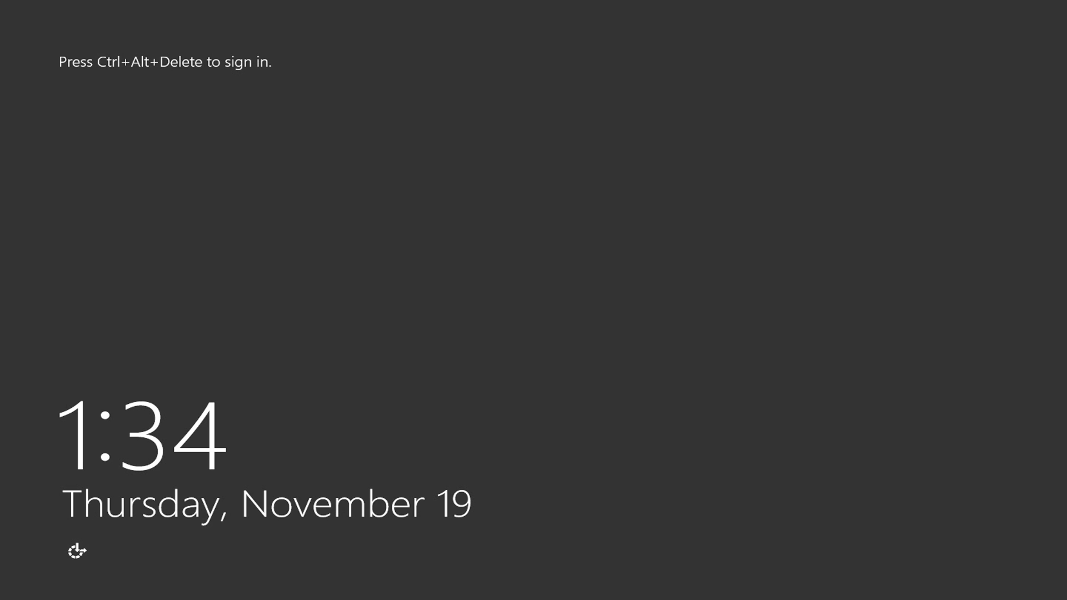
- Sign in via Other user as the NLBLAB domain administrator with its password
{"action": "key", "text": "ctrl+alt+Delete"}
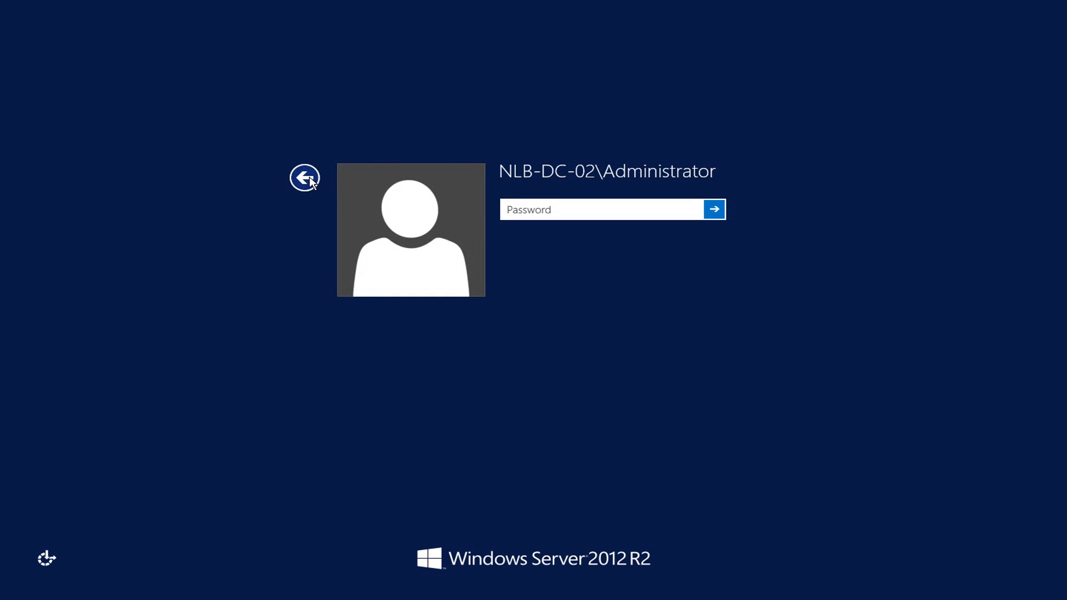
{"action": "left_click", "coordinate": [309, 180]}
{"action": "left_click", "coordinate": [603, 250]}
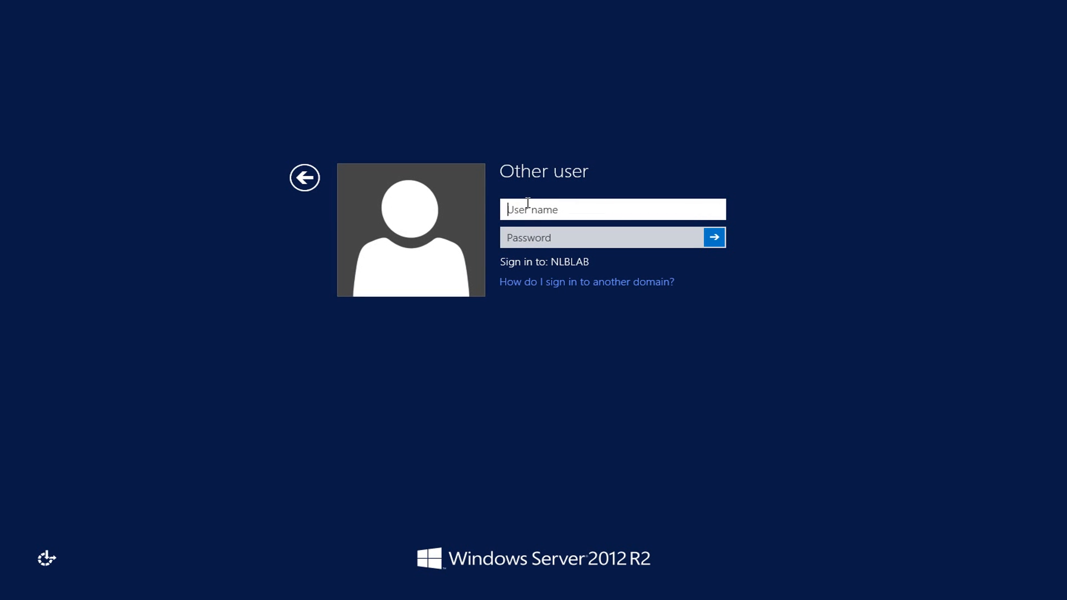
{"action": "type", "text": "nlb.admin"}
{"action": "key", "text": "Tab"}
{"action": "type", "text": "•••••••••••"}
{"action": "key", "text": "Return"}
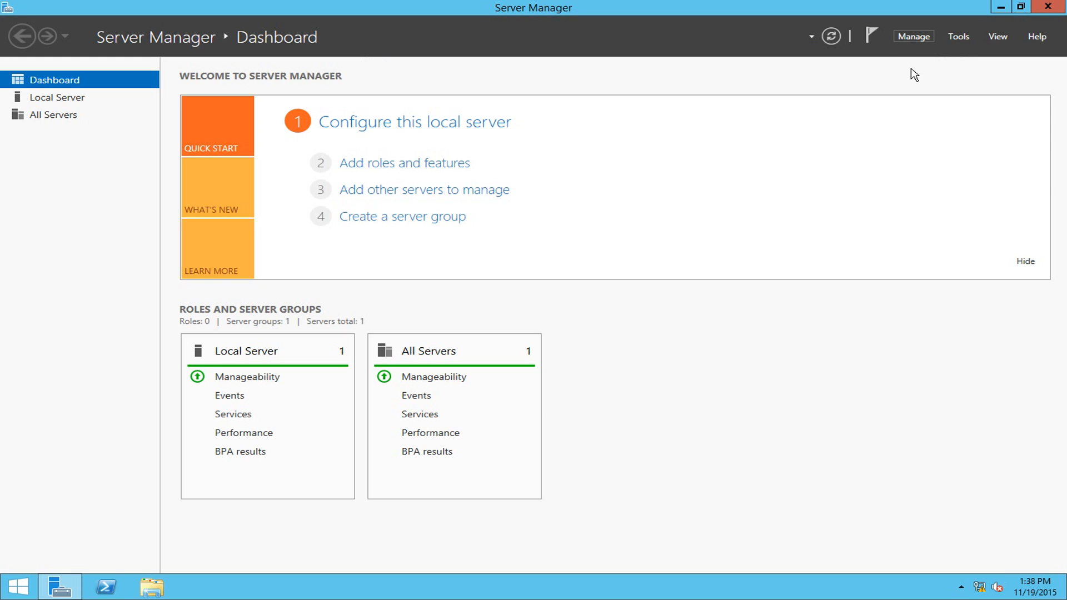
- Launch the Add Roles and Features wizard after dismissing the inventory-collecting notice
{"action": "left_click", "coordinate": [913, 36]}
{"action": "left_click", "coordinate": [922, 52]}
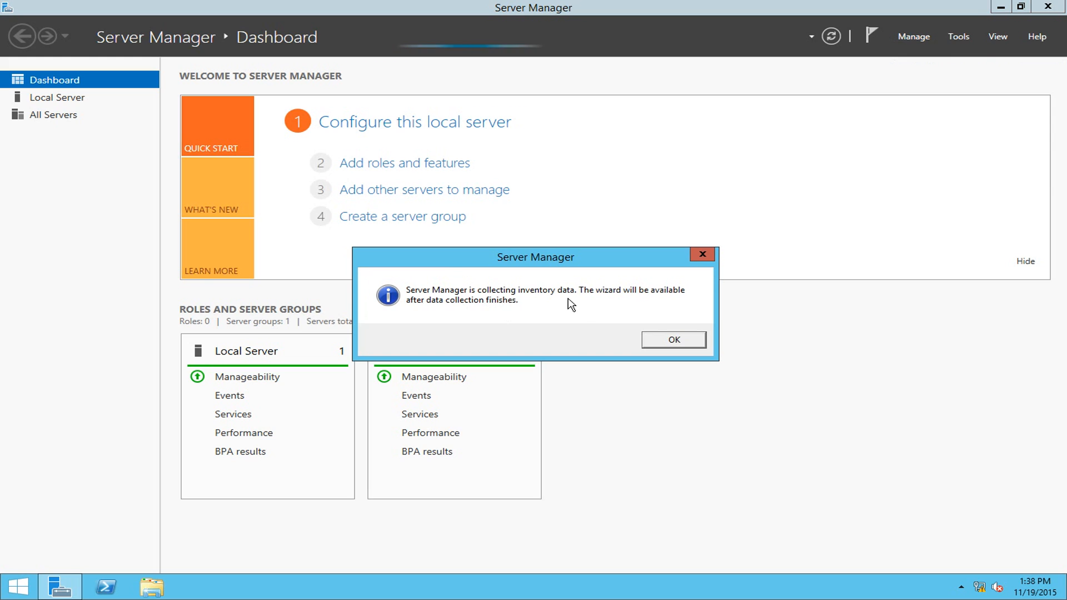
{"action": "left_click", "coordinate": [679, 342]}
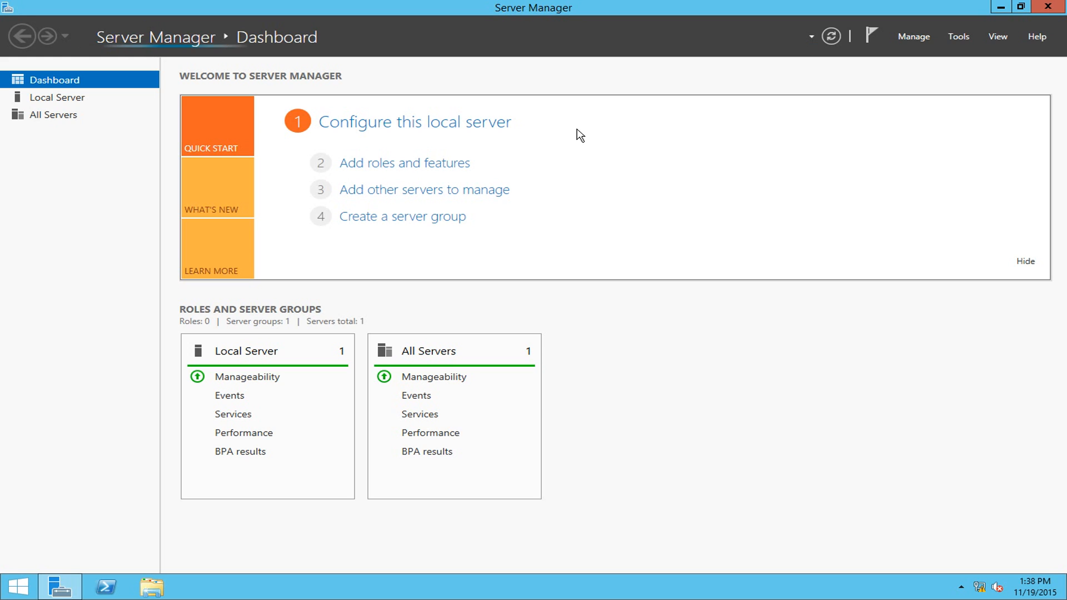
{"action": "left_click", "coordinate": [914, 37]}
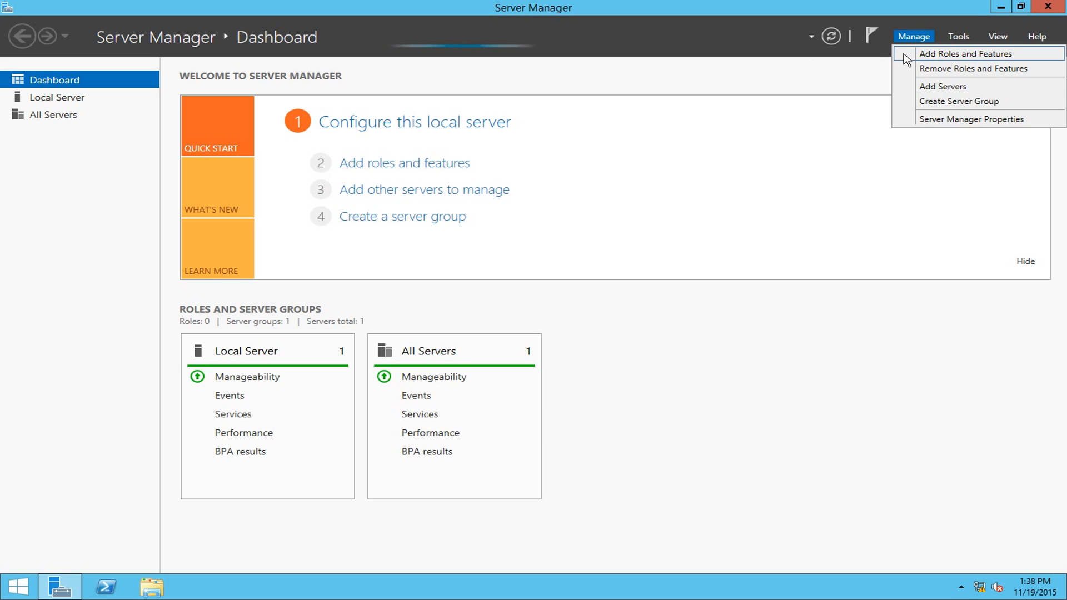
{"action": "left_click", "coordinate": [905, 58]}
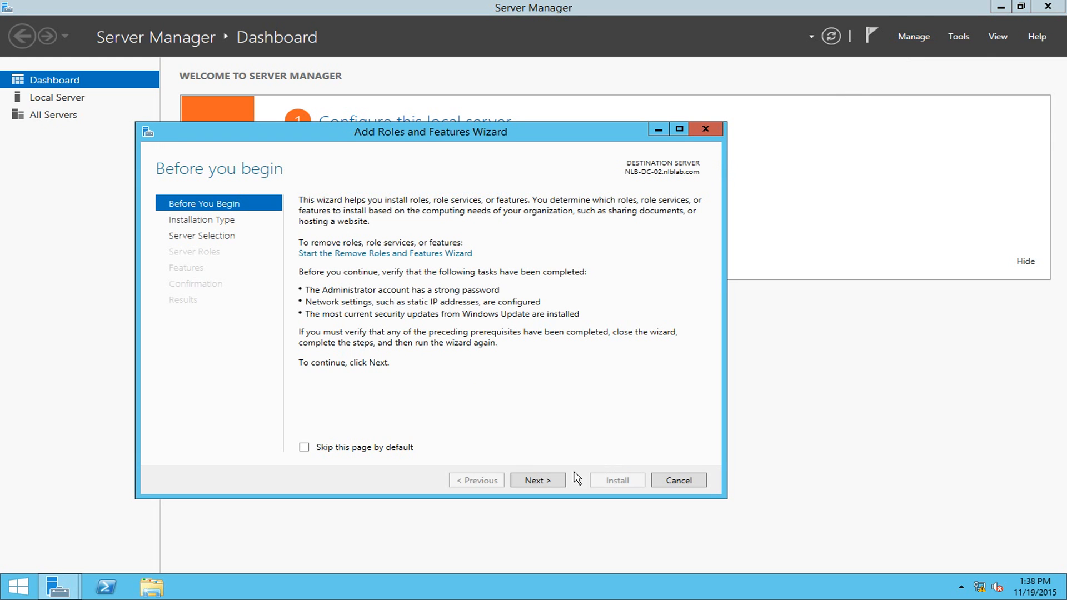
- Install Active Directory Domain Services with its required management tools on NLB-DC-02
{"action": "left_click", "coordinate": [553, 480]}
{"action": "left_click", "coordinate": [549, 484]}
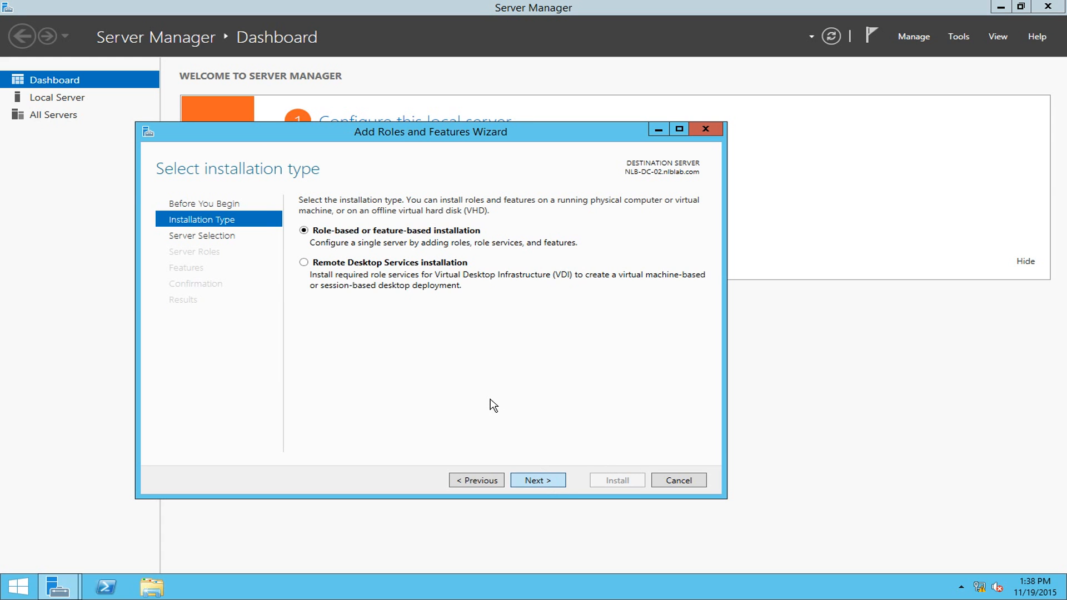
{"action": "left_click", "coordinate": [539, 480]}
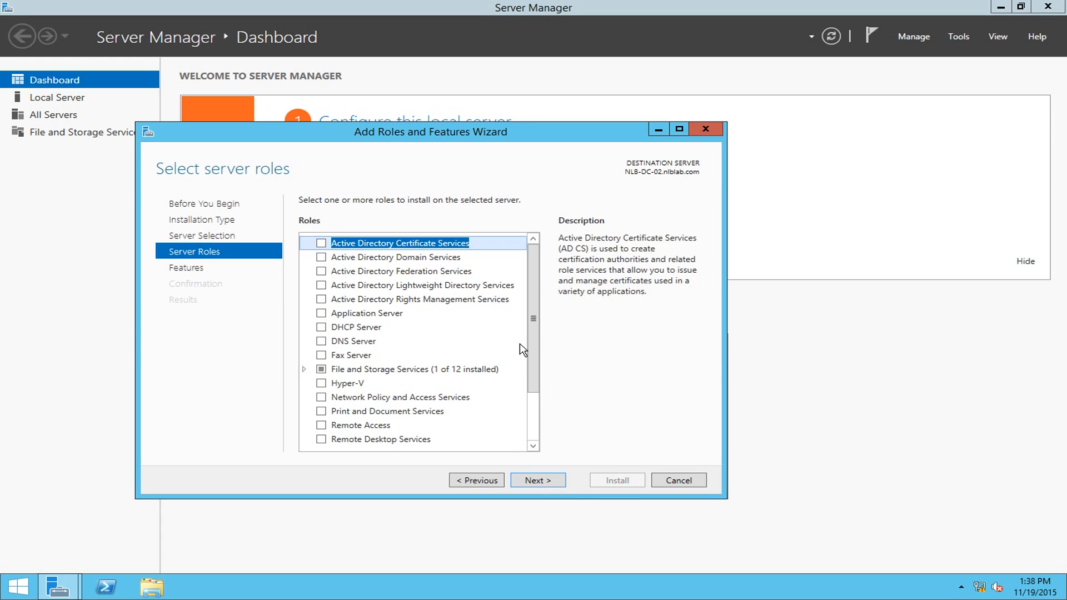
{"action": "left_click", "coordinate": [320, 258]}
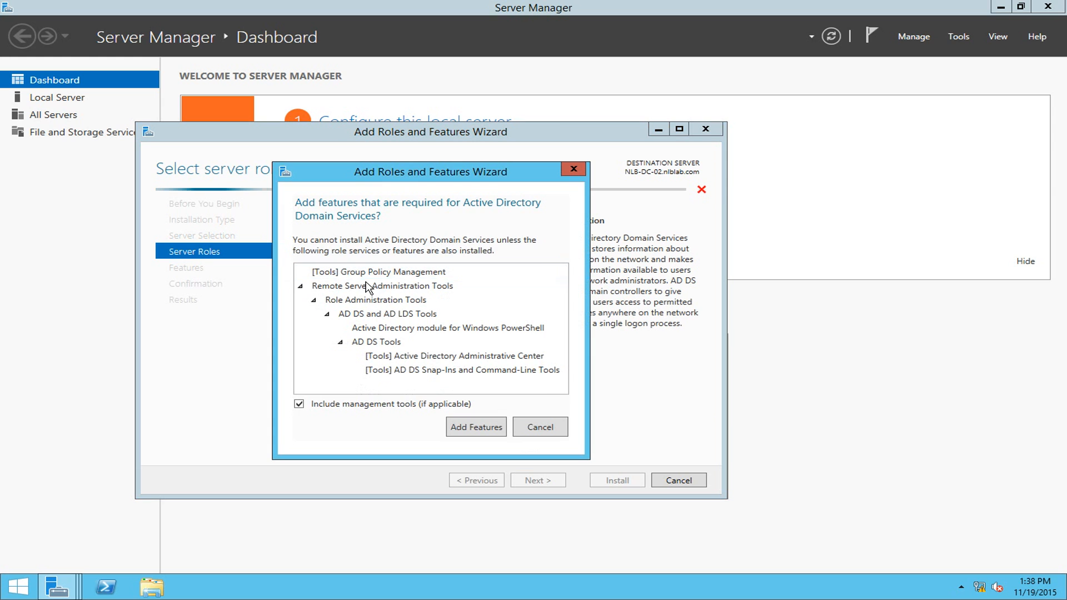
{"action": "left_click", "coordinate": [477, 427]}
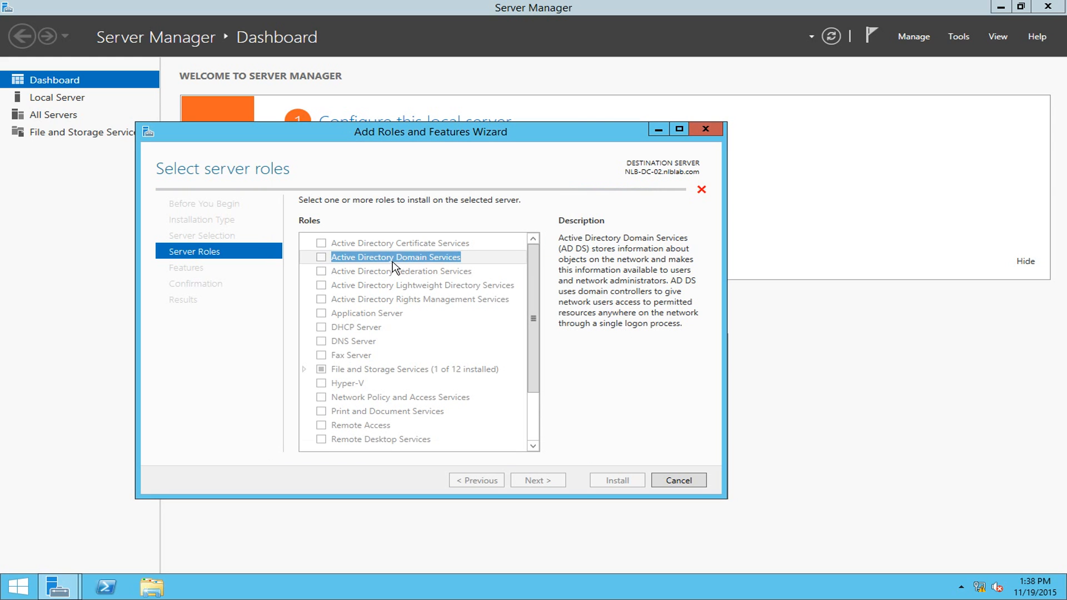
{"action": "left_click", "coordinate": [537, 481]}
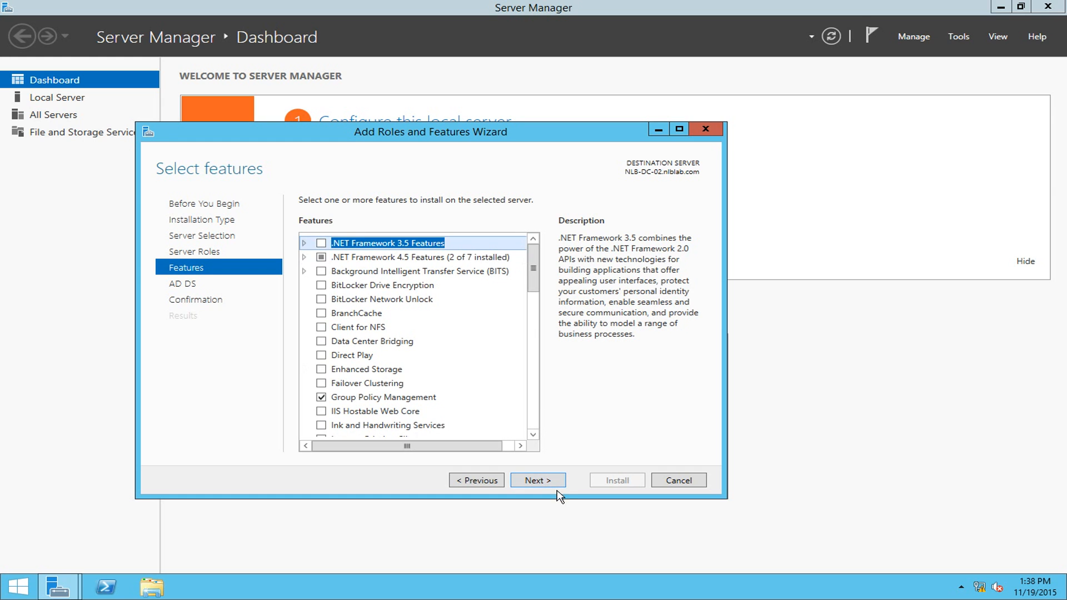
{"action": "left_click", "coordinate": [554, 482]}
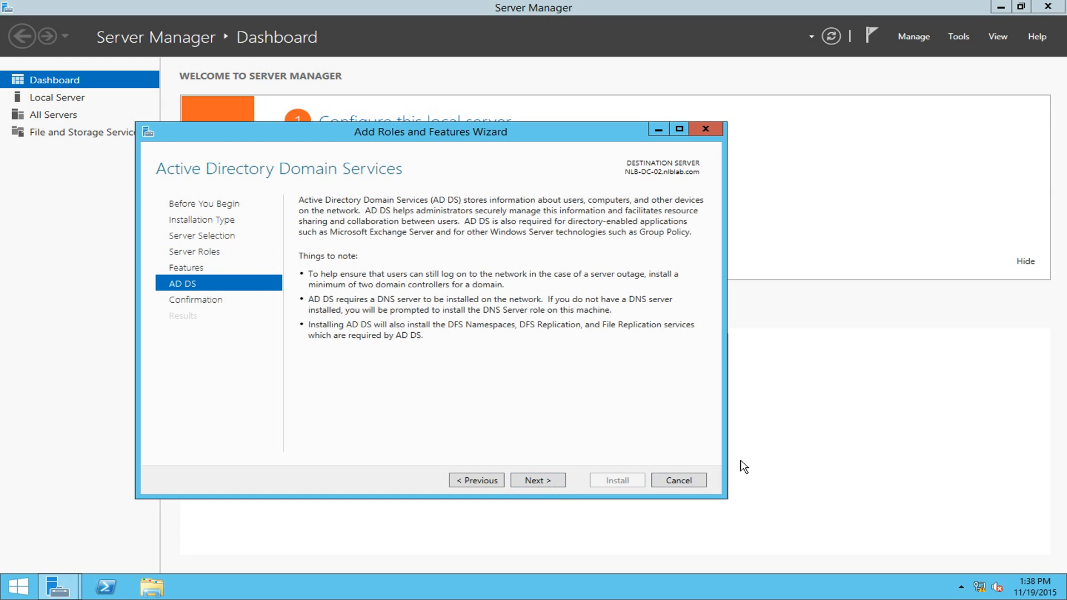
{"action": "left_click", "coordinate": [548, 485]}
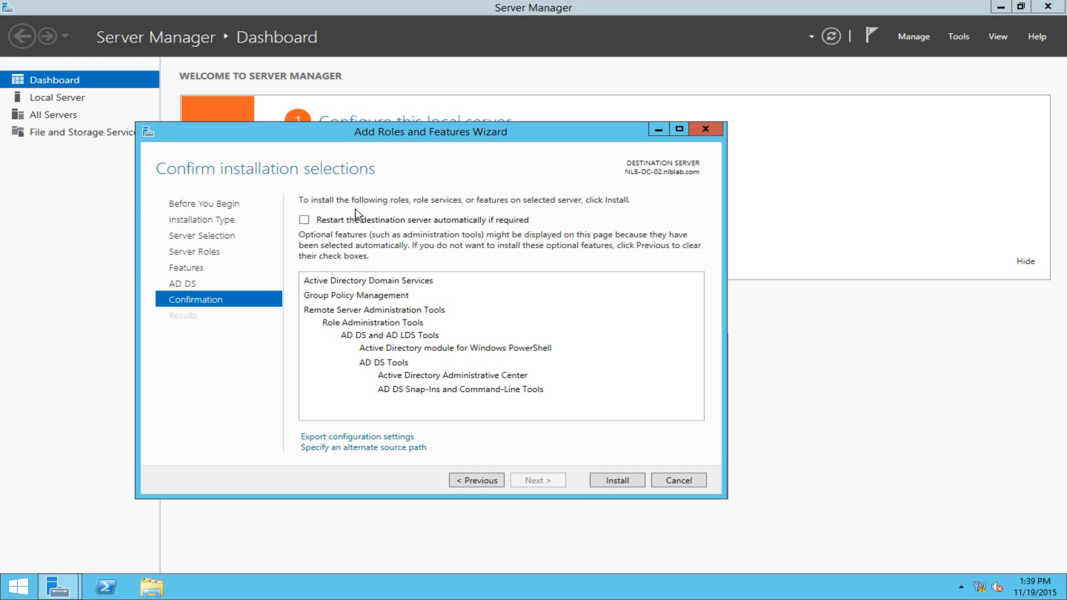
{"action": "left_click", "coordinate": [605, 483]}
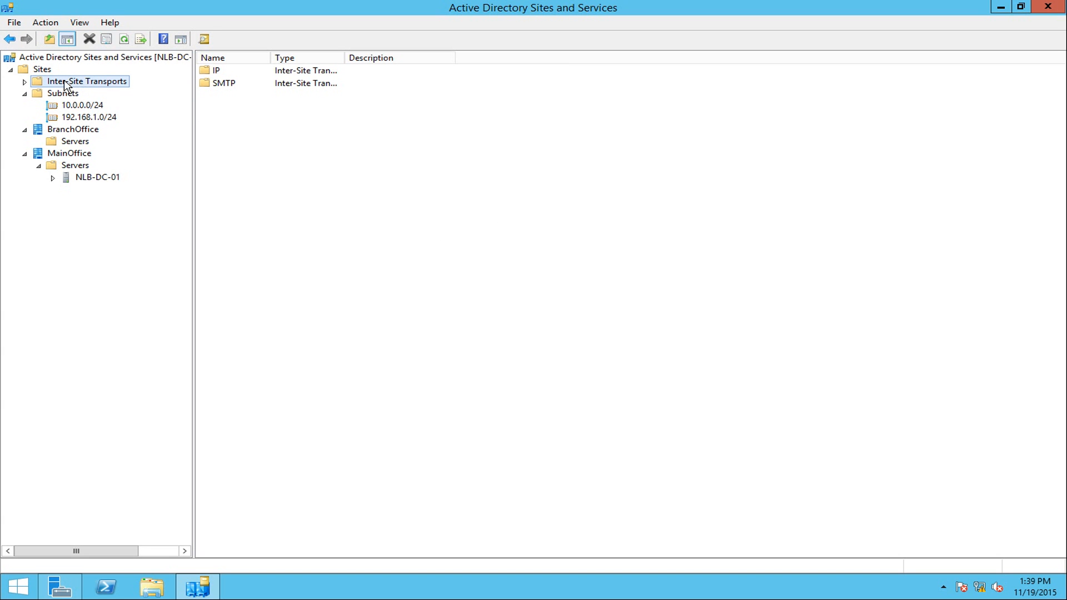
- Widen the columns and select DEFAULTIPSITELINK under Inter-Site Transports > IP (cost 100, interval 180)
{"action": "left_click", "coordinate": [25, 82]}
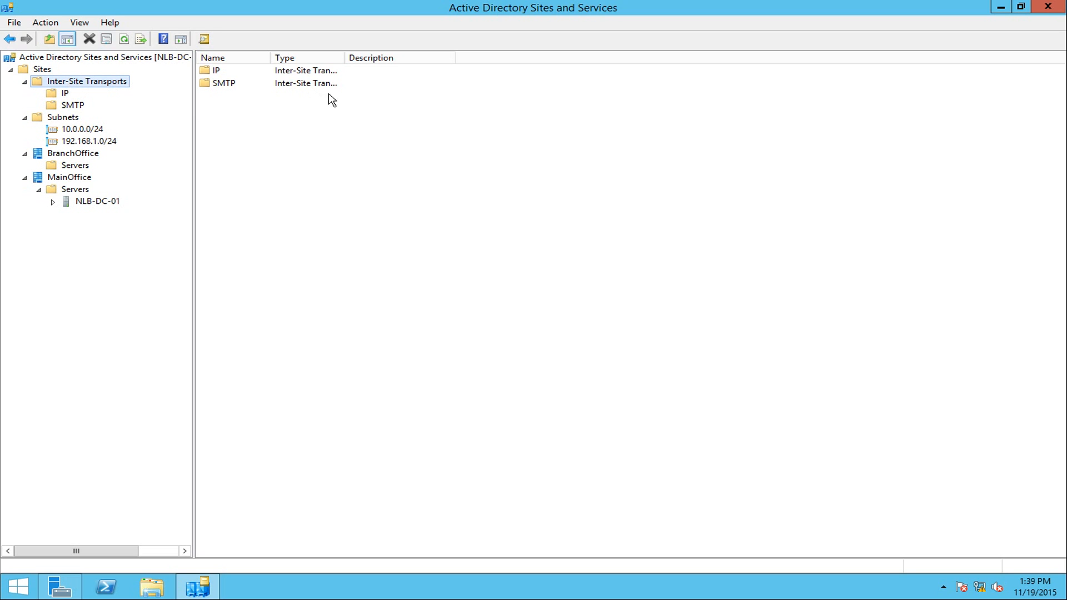
{"action": "left_click_drag", "start_coordinate": [345, 59], "coordinate": [385, 59]}
{"action": "left_click_drag", "start_coordinate": [270, 54], "coordinate": [297, 54]}
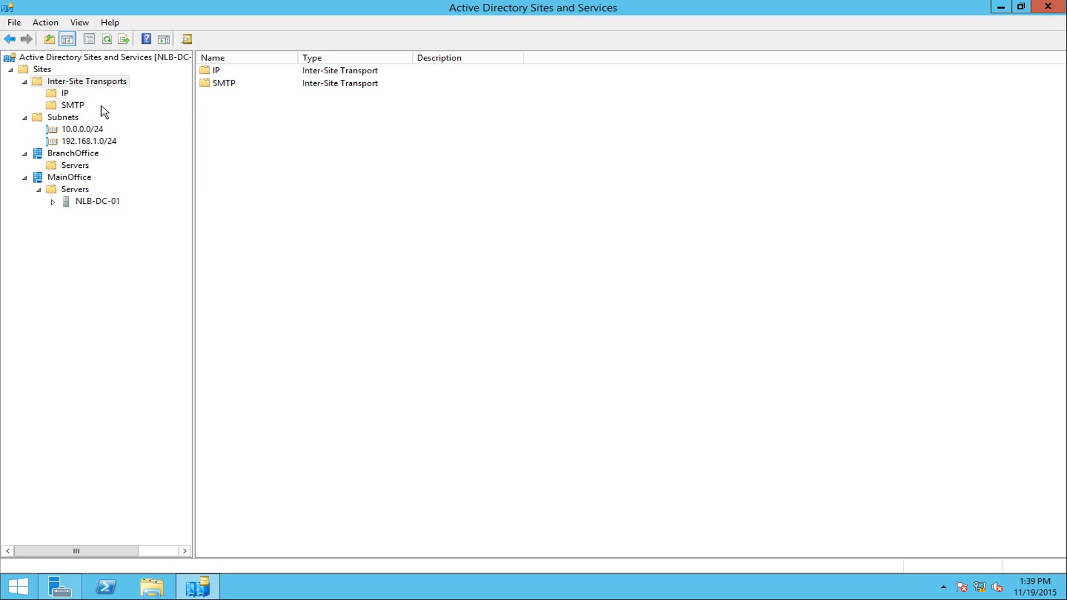
{"action": "left_click", "coordinate": [65, 94]}
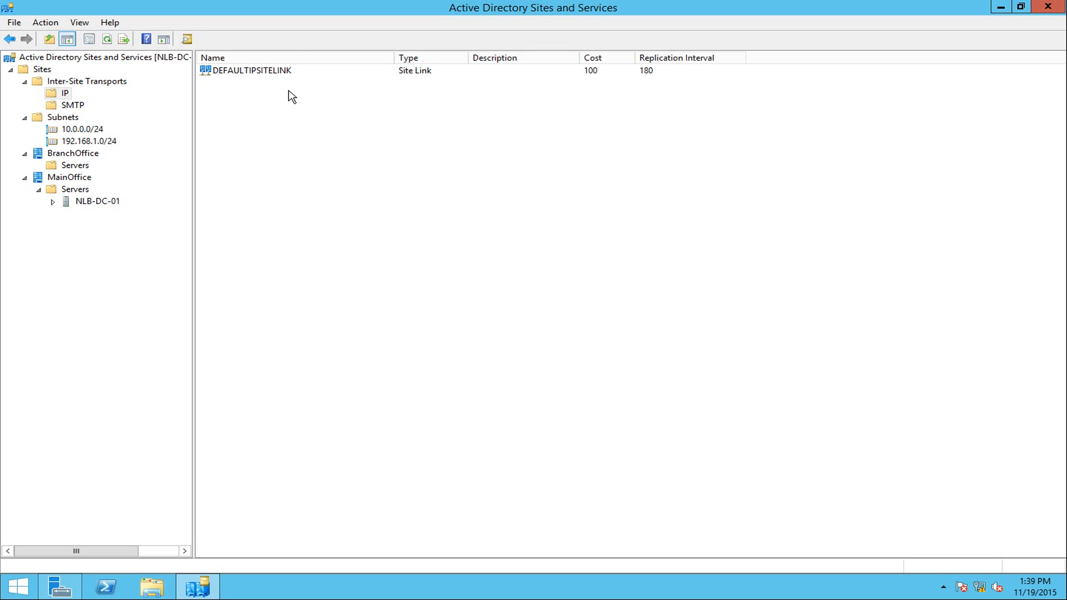
{"action": "left_click", "coordinate": [259, 73]}
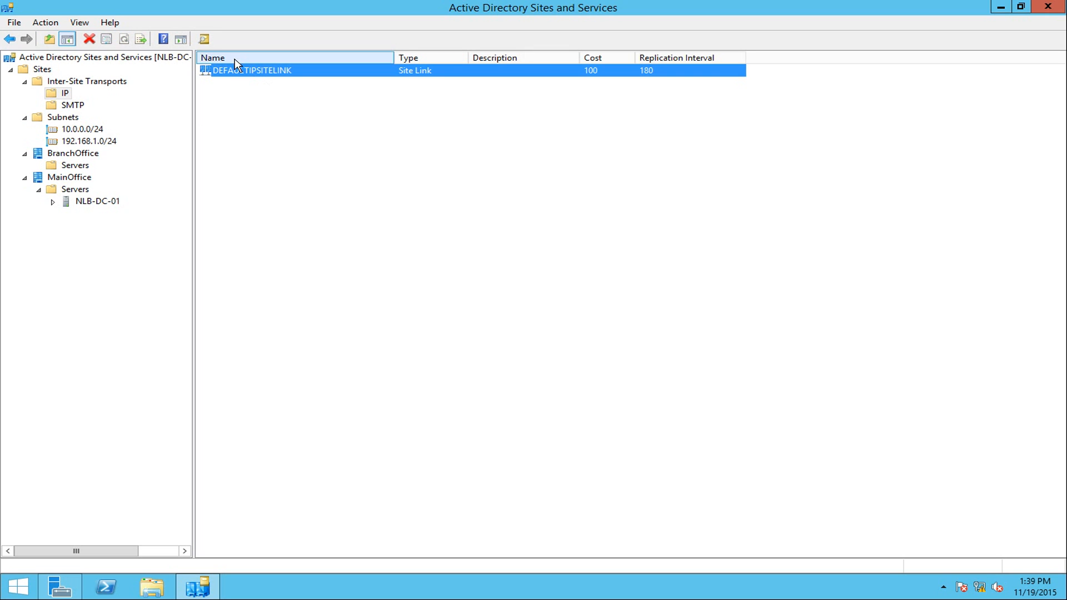
- Inspect DEFAULTIPSITELINK properties: linked sites BranchOffice and MainOffice, replication every 180 minutes
{"action": "right_click", "coordinate": [259, 76]}
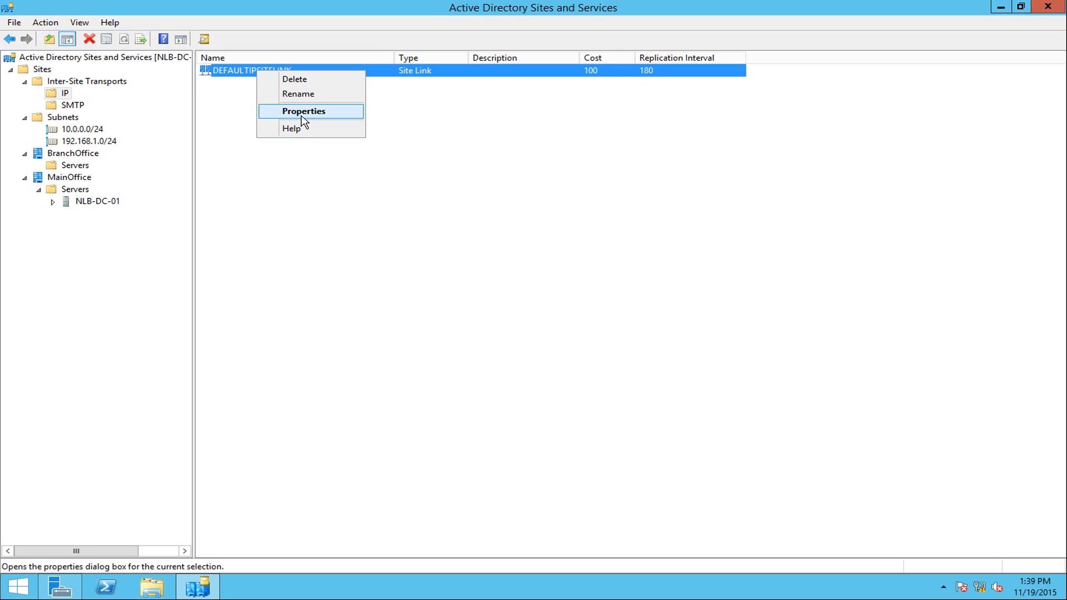
{"action": "left_click", "coordinate": [303, 111]}
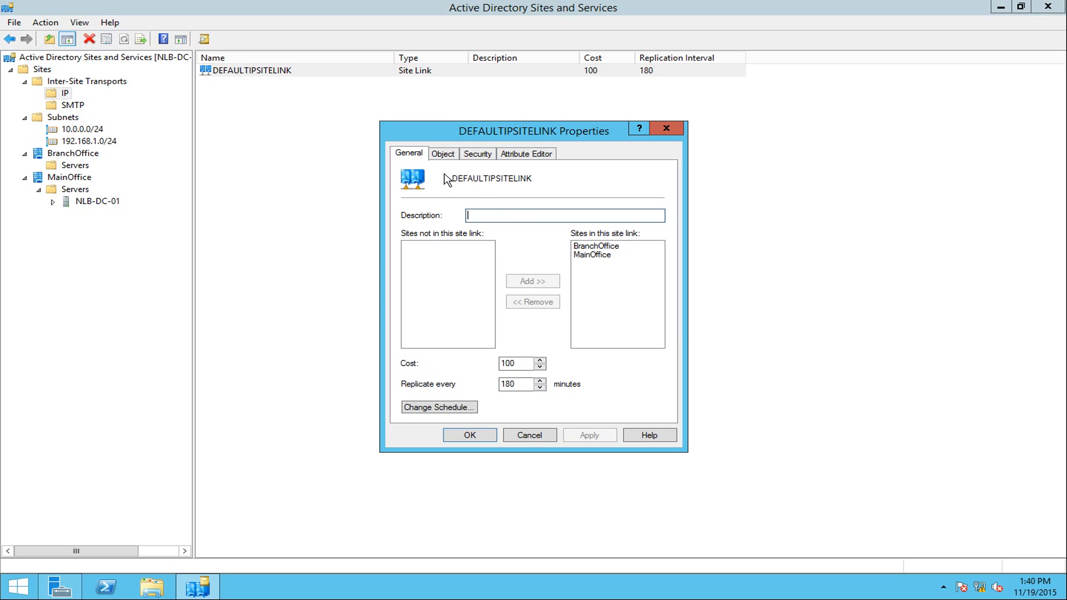
{"action": "left_click", "coordinate": [601, 249]}
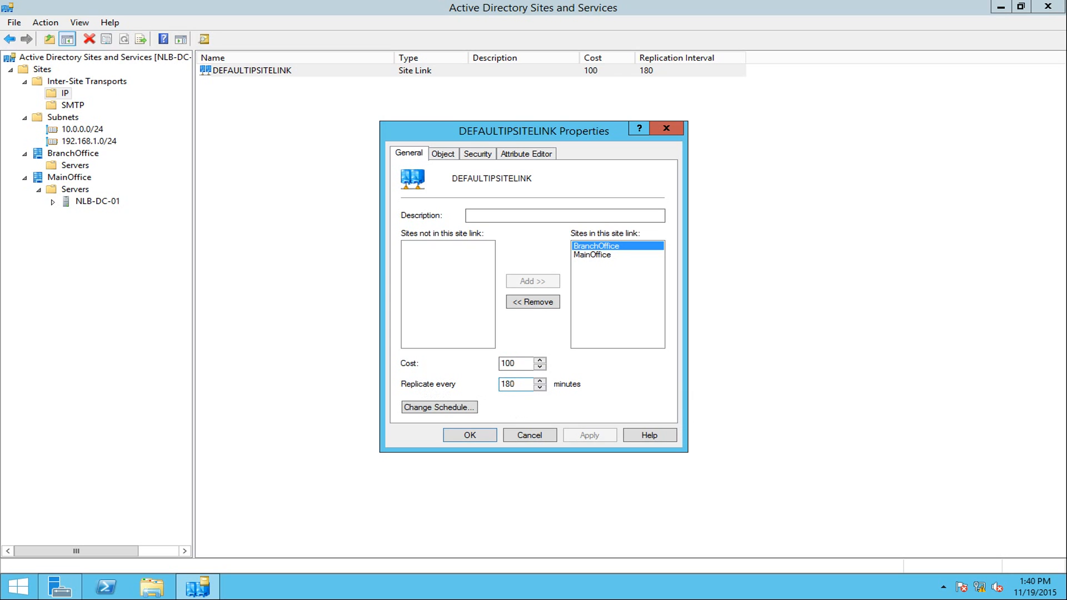
{"action": "left_click_drag", "start_coordinate": [517, 384], "coordinate": [483, 388]}
- Check the all-week always-available schedule, close it, and OK the site link properties unchanged
{"action": "left_click", "coordinate": [465, 409]}
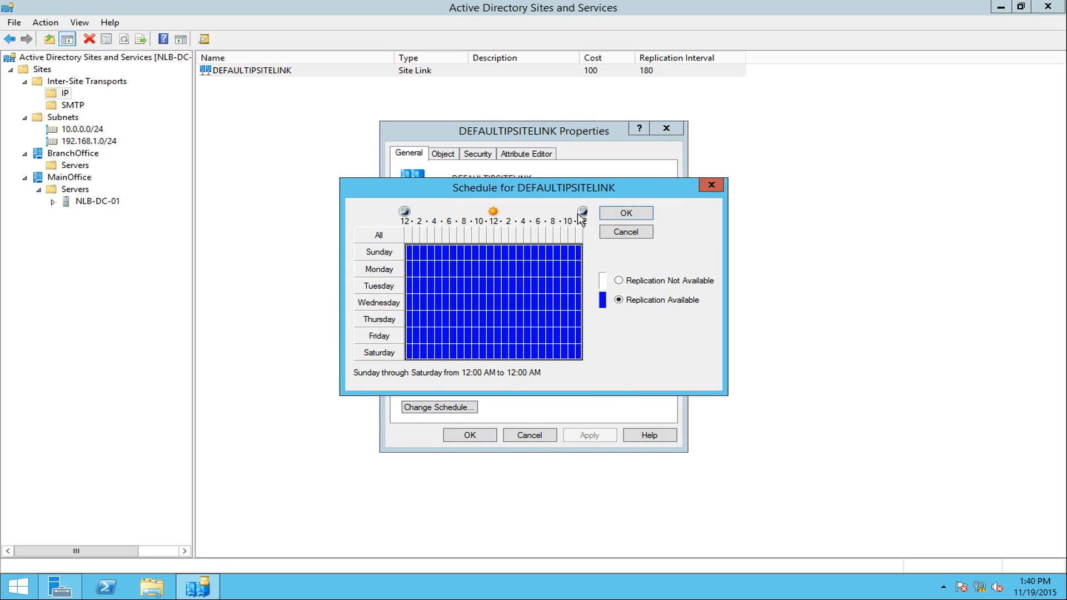
{"action": "left_click_drag", "start_coordinate": [560, 193], "coordinate": [572, 254]}
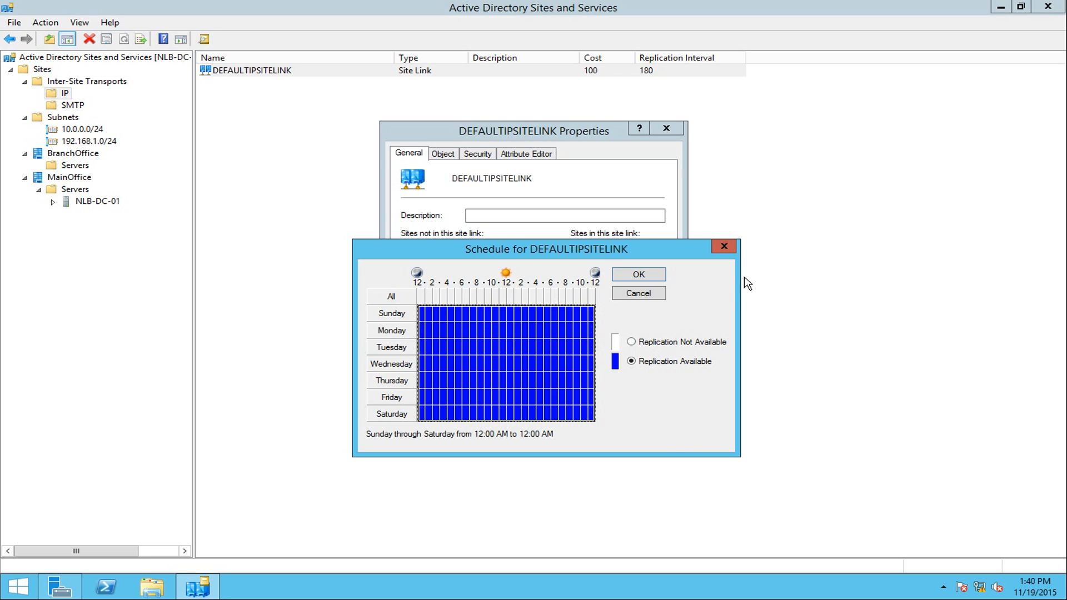
{"action": "left_click", "coordinate": [724, 248]}
{"action": "double_click", "coordinate": [529, 383]}
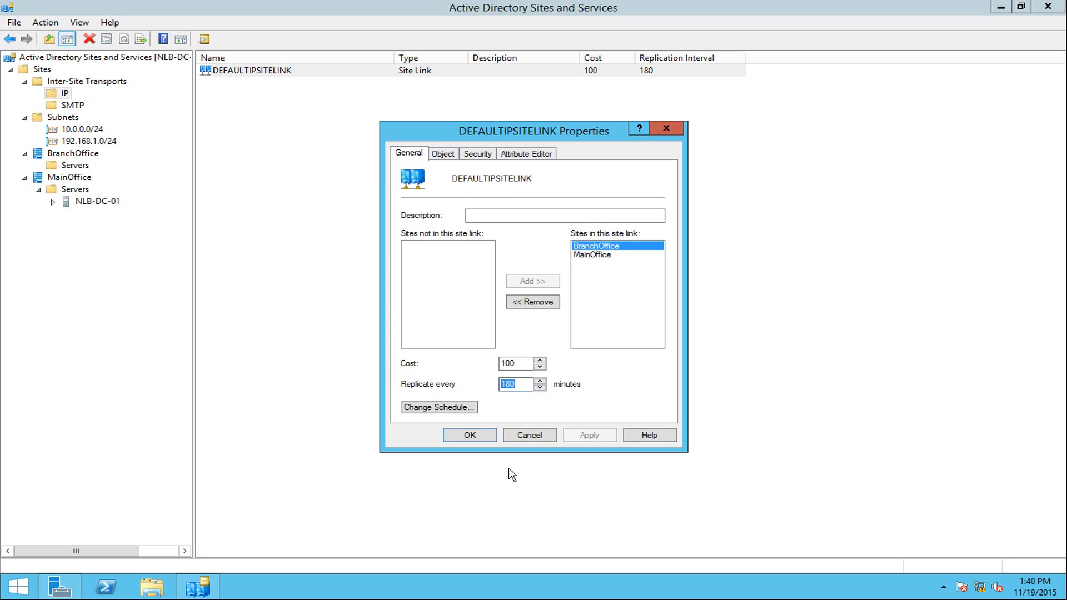
{"action": "left_click", "coordinate": [486, 435]}
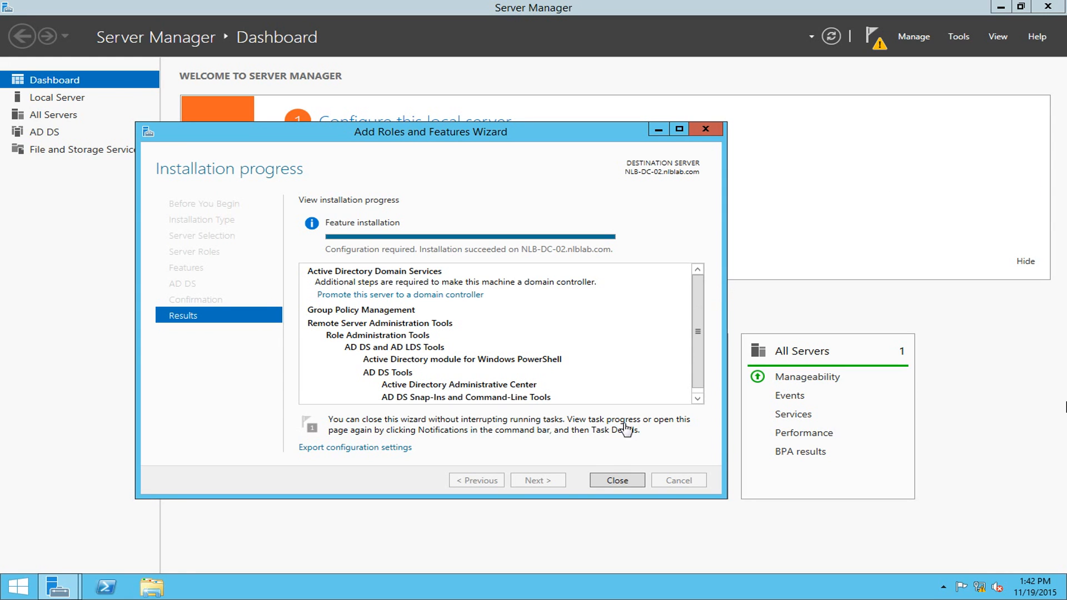
- From notifications, promote NLB-DC-02 as an additional domain controller in existing nlblab.com
{"action": "left_click", "coordinate": [616, 480]}
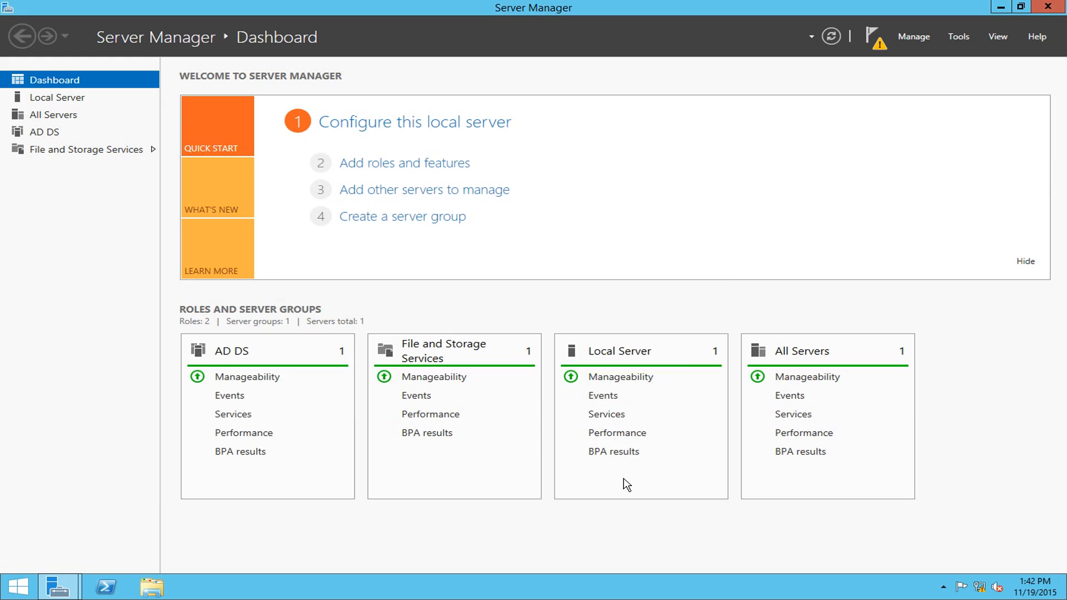
{"action": "left_click", "coordinate": [873, 48]}
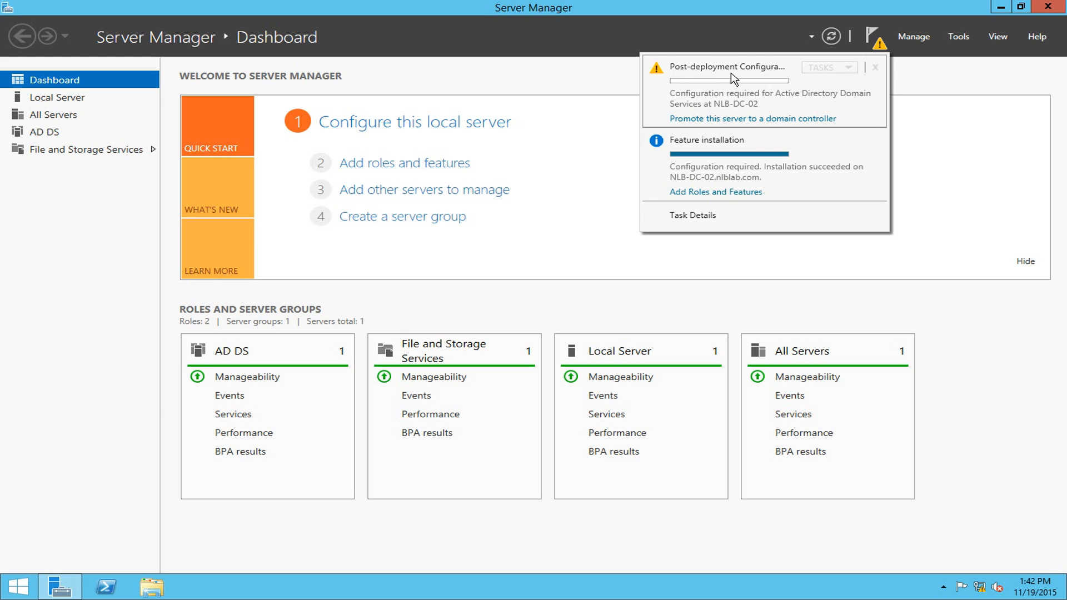
{"action": "left_click", "coordinate": [701, 119]}
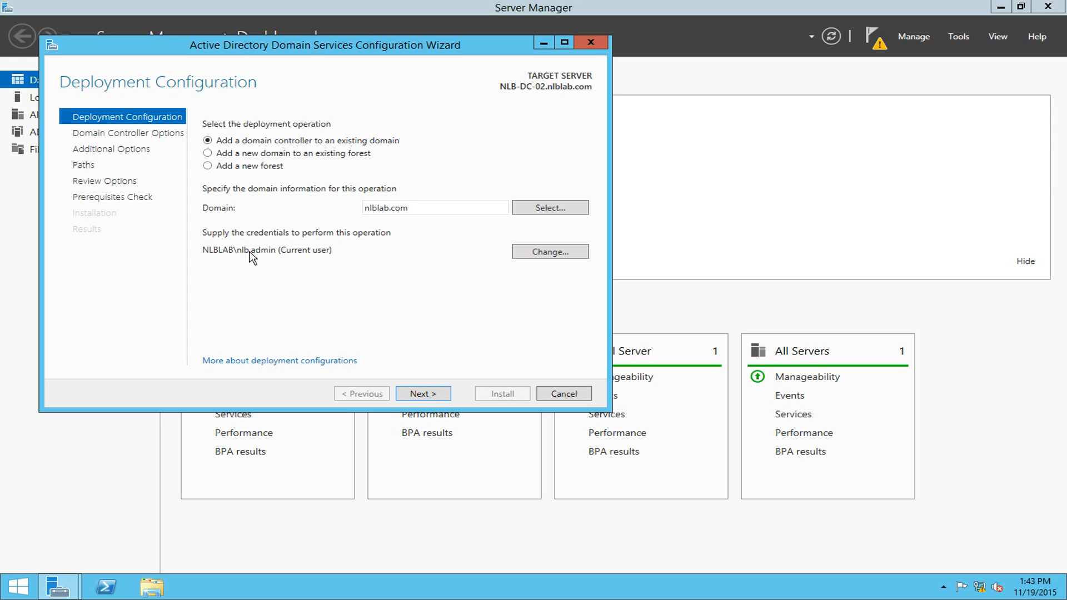
{"action": "left_click", "coordinate": [426, 393]}
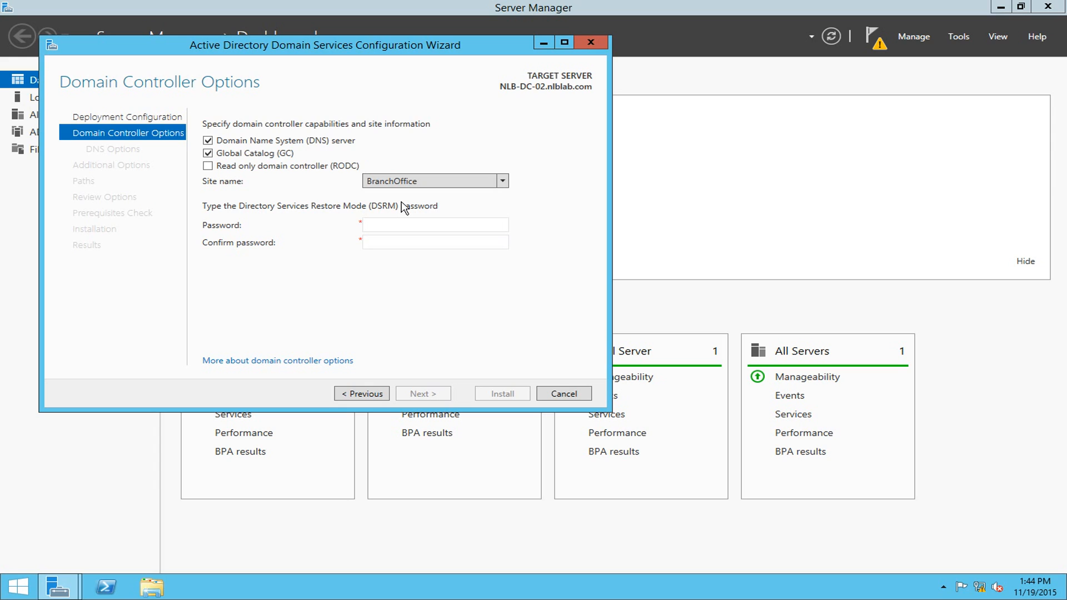
- Enter and confirm the DSRM password on Domain Controller Options, then centre the wizard window
{"action": "left_click", "coordinate": [402, 228]}
{"action": "type", "text": "•••••••••••"}
{"action": "key", "text": "Tab"}
{"action": "type", "text": "•••••••••••"}
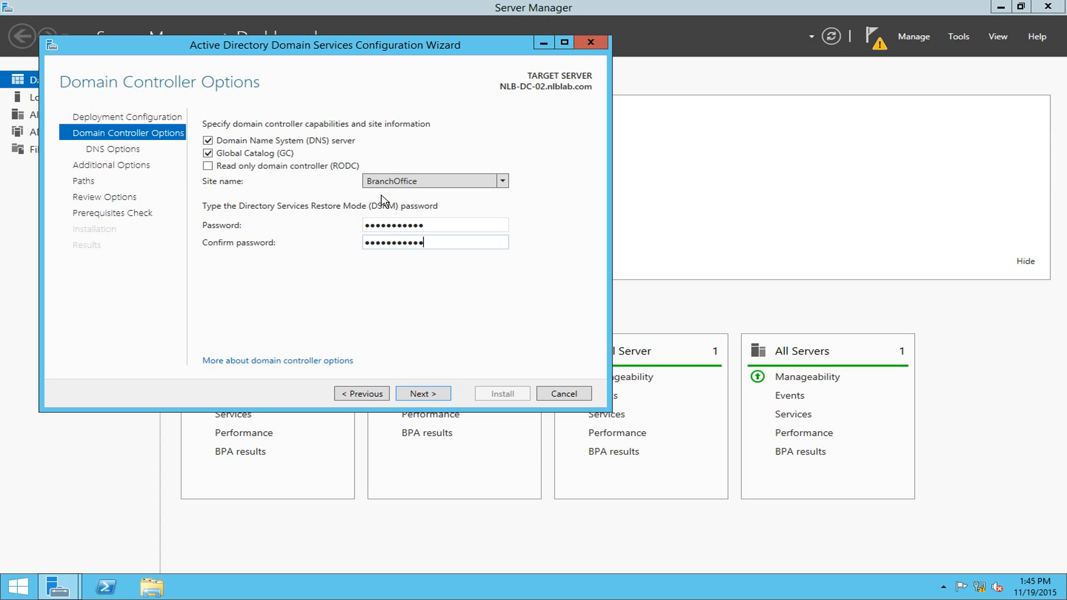
{"action": "left_click_drag", "start_coordinate": [383, 47], "coordinate": [602, 108]}
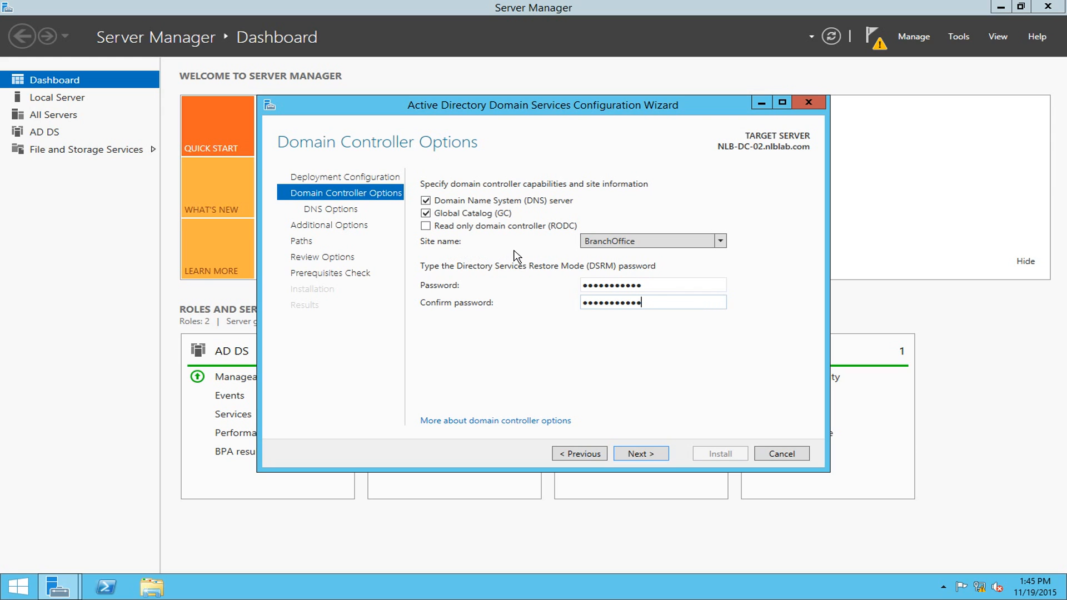
- Keep BranchOffice as the site and continue past DNS Options with delegation unchecked
{"action": "left_click", "coordinate": [621, 251]}
{"action": "left_click", "coordinate": [619, 251]}
{"action": "left_click", "coordinate": [616, 245]}
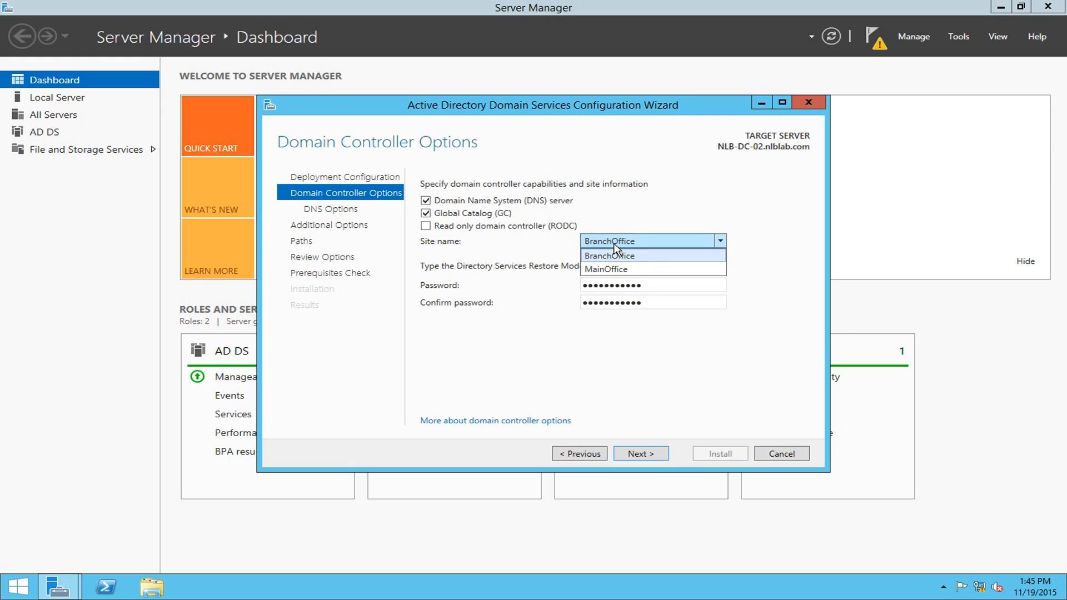
{"action": "left_click", "coordinate": [615, 246]}
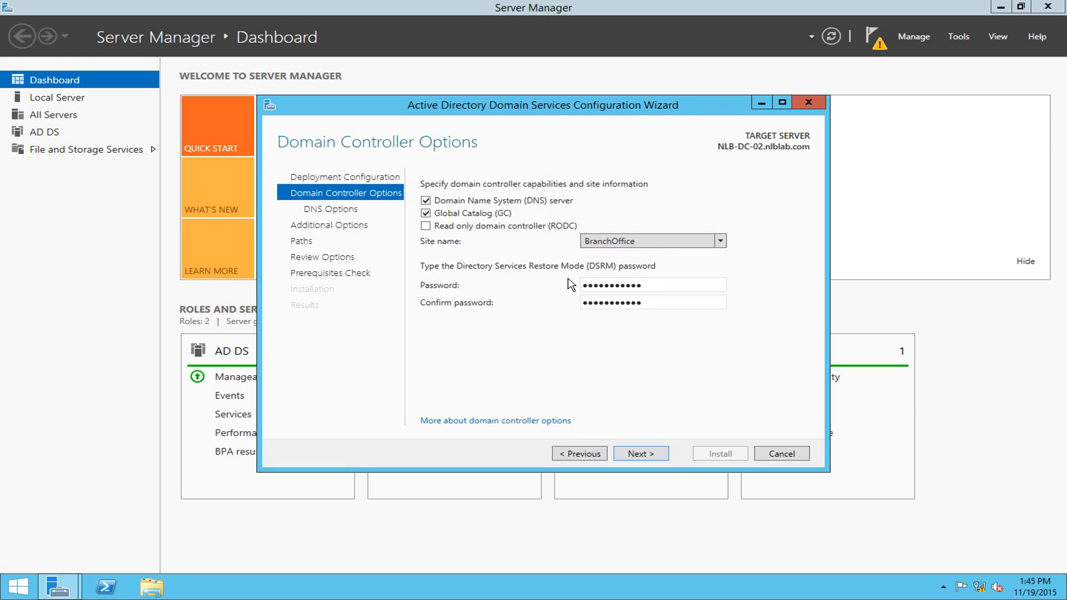
{"action": "left_click", "coordinate": [652, 453]}
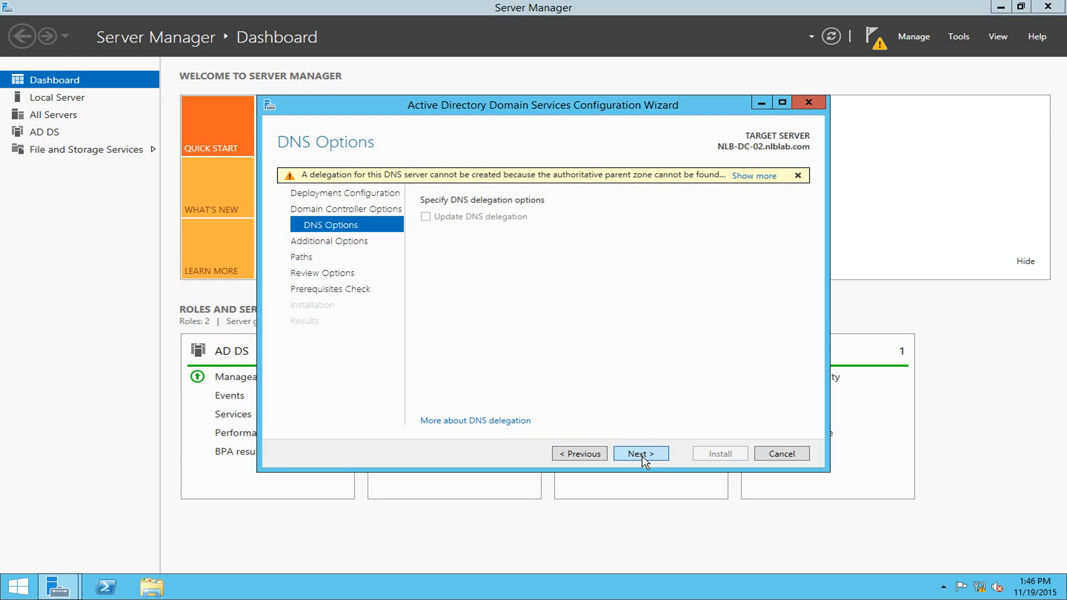
{"action": "left_click", "coordinate": [641, 455]}
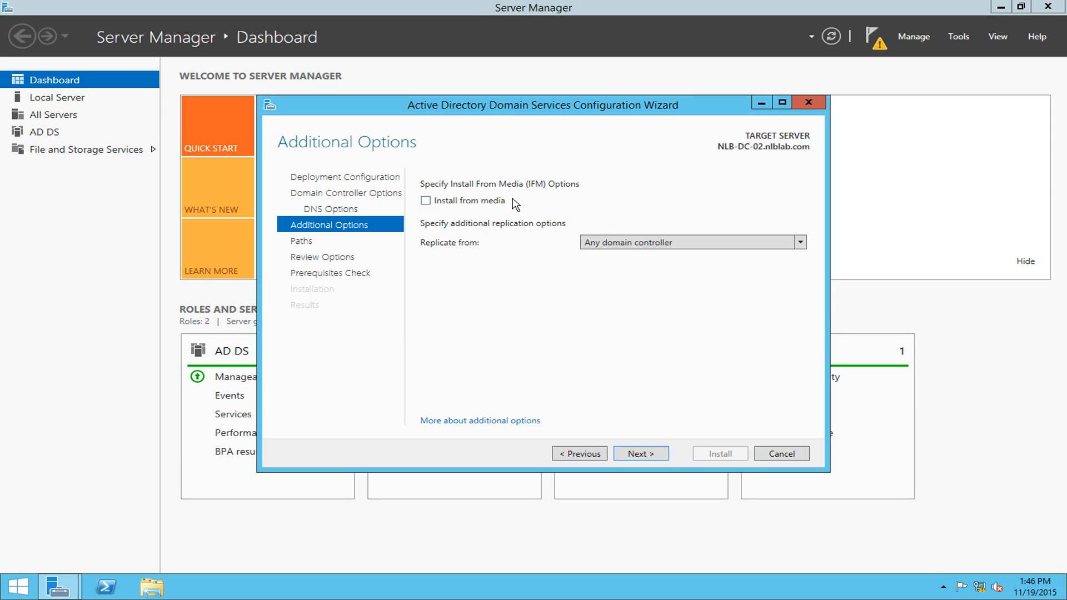
- Keep Any domain controller as the replication source and accept the default NTDS and SYSVOL paths
{"action": "left_click", "coordinate": [648, 248]}
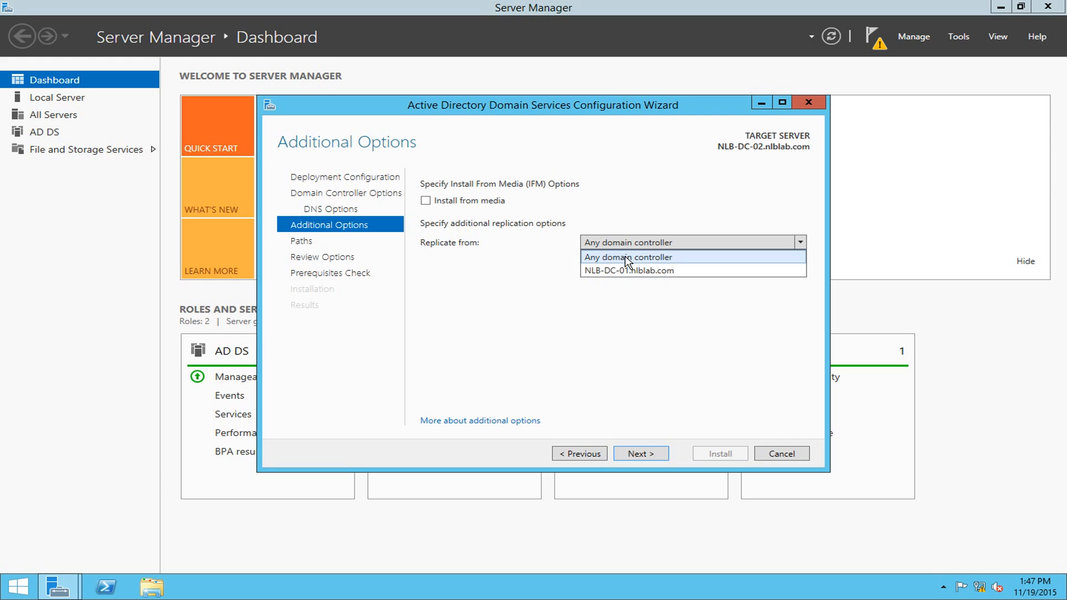
{"action": "left_click", "coordinate": [627, 258]}
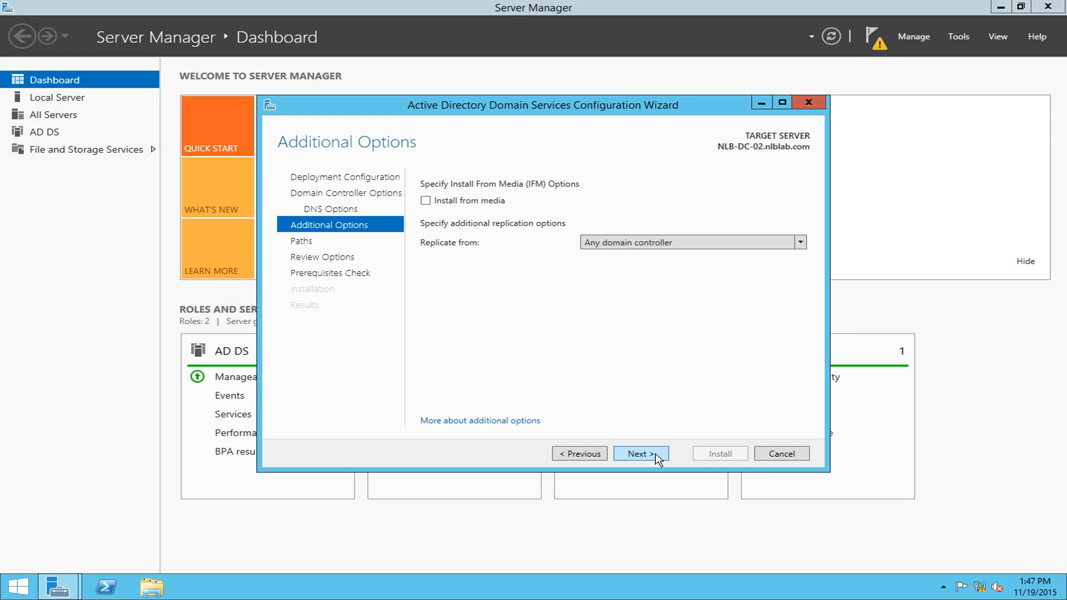
{"action": "left_click", "coordinate": [638, 453]}
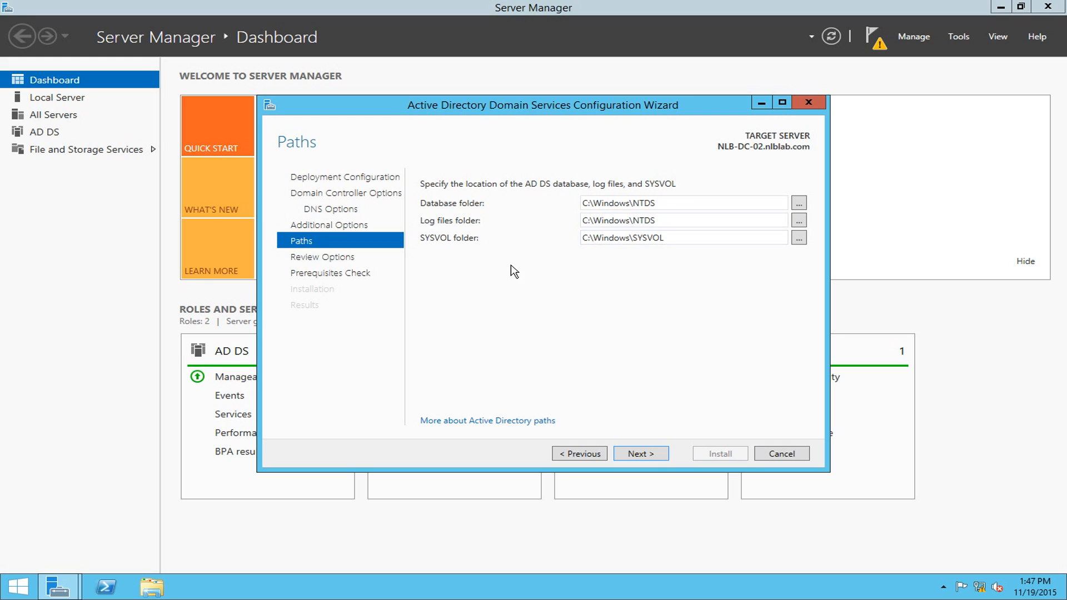
{"action": "left_click", "coordinate": [644, 453]}
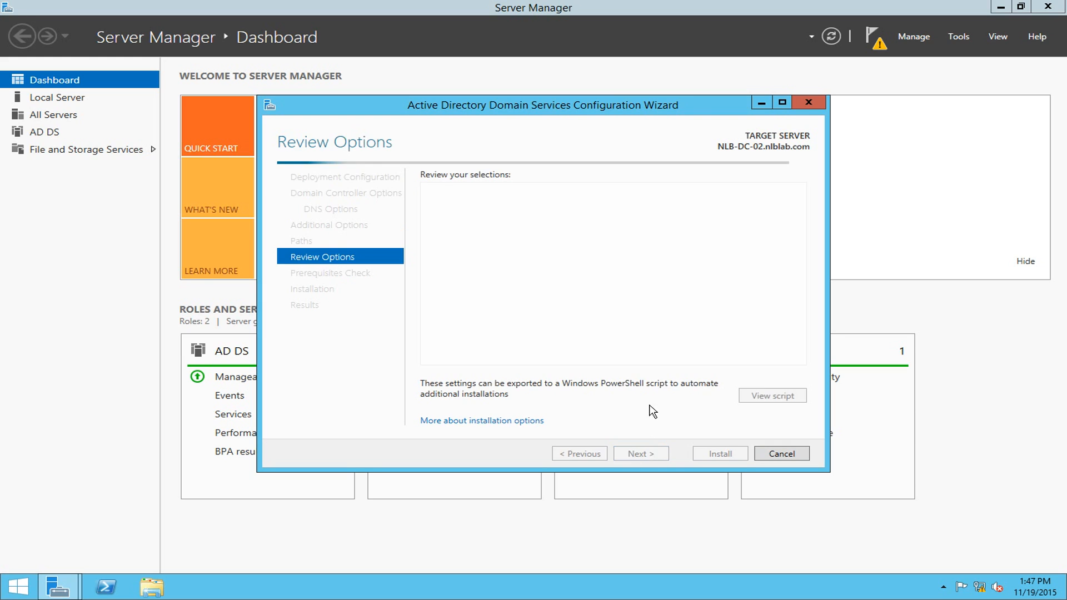
- Scroll to the bottom of the Review Options summary and open the generated PowerShell script
{"action": "mouse_move", "coordinate": [800, 252]}
{"action": "left_mouse_down"}
{"action": "mouse_move", "coordinate": [801, 317]}
{"action": "mouse_move", "coordinate": [802, 245]}
{"action": "left_mouse_up"}
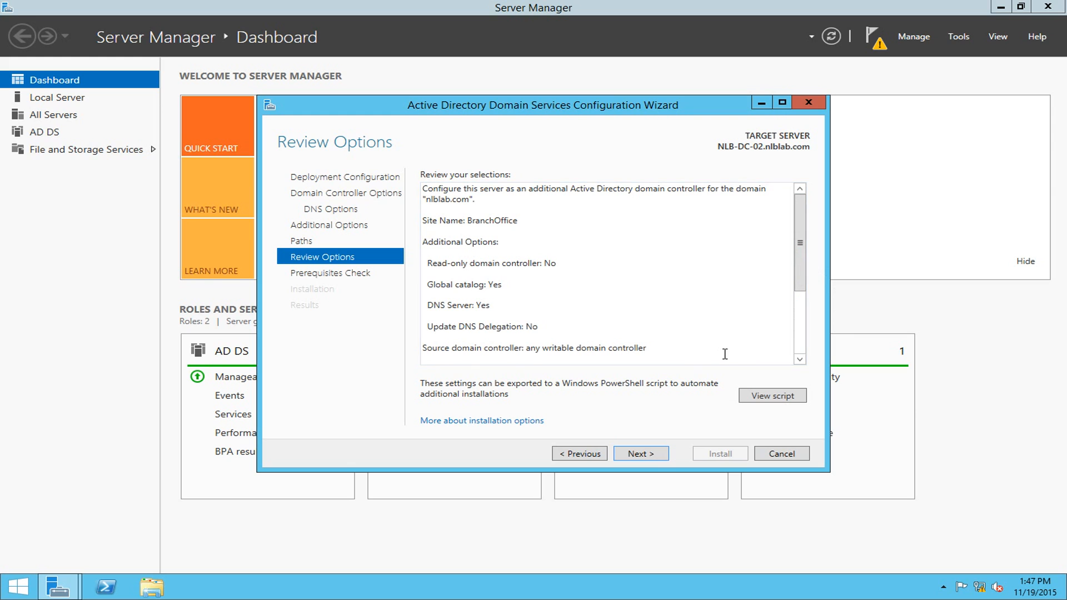
{"action": "left_click_drag", "start_coordinate": [794, 250], "coordinate": [802, 315]}
{"action": "left_click", "coordinate": [790, 285]}
{"action": "left_click_drag", "start_coordinate": [808, 265], "coordinate": [800, 327]}
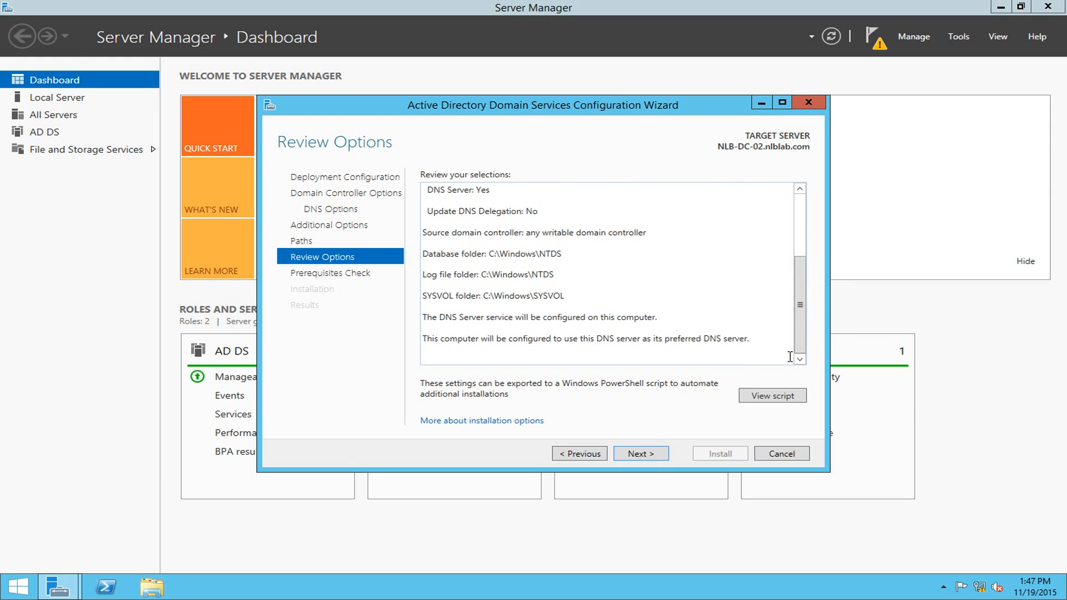
{"action": "left_click", "coordinate": [781, 401]}
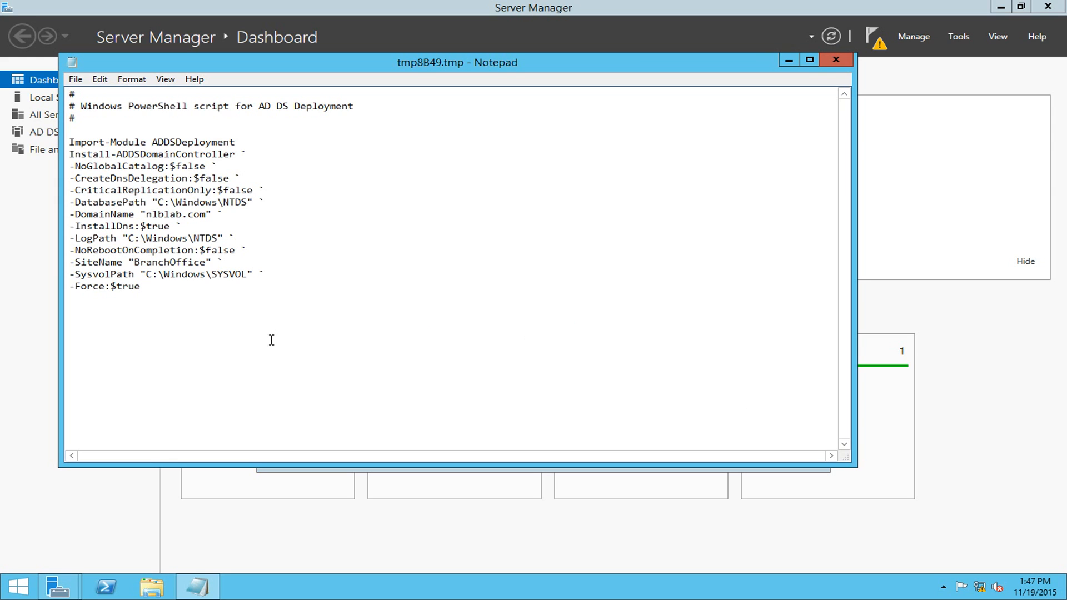
- Look over the Install-ADDSDomainController script lines in Notepad, then close Notepad
{"action": "left_click_drag", "start_coordinate": [273, 288], "coordinate": [18, 146]}
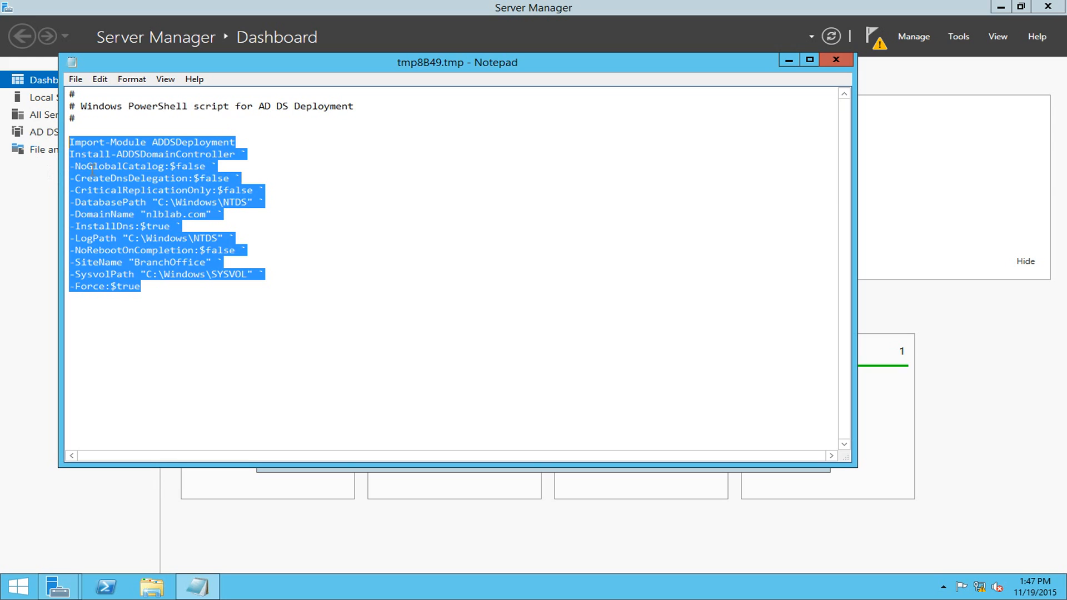
{"action": "left_click", "coordinate": [304, 289]}
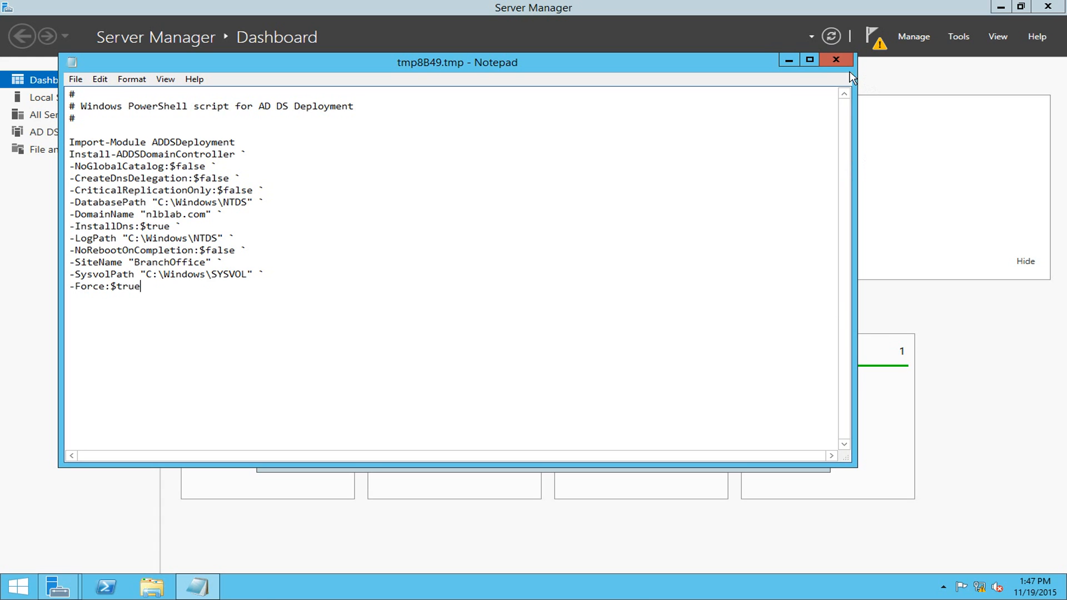
{"action": "left_click", "coordinate": [835, 62]}
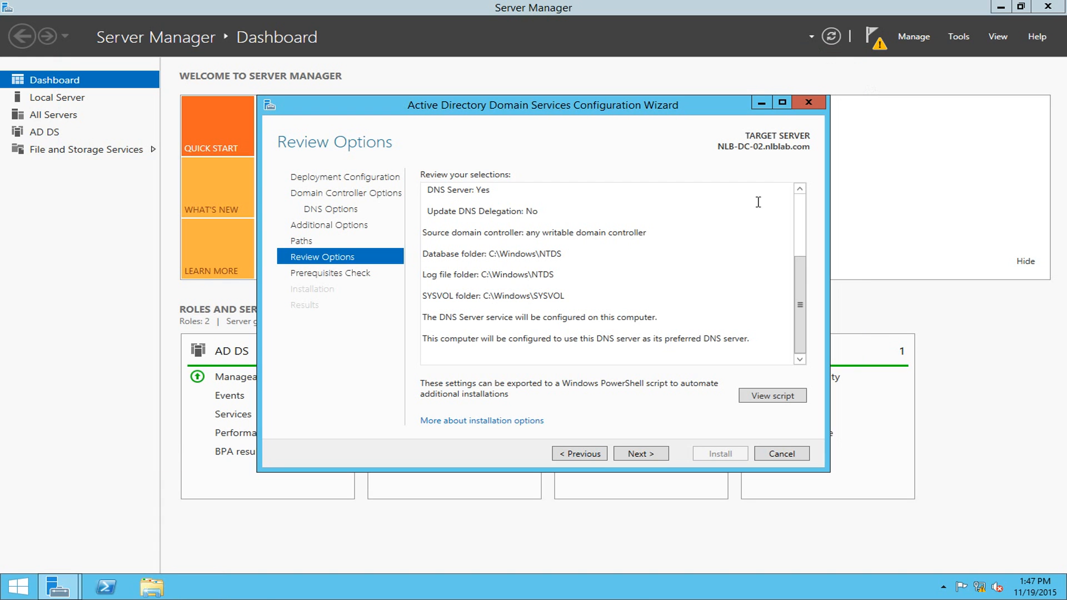
- Run the prerequisites check, review its results, and install NLB-DC-02 as a domain controller
{"action": "left_click", "coordinate": [639, 455]}
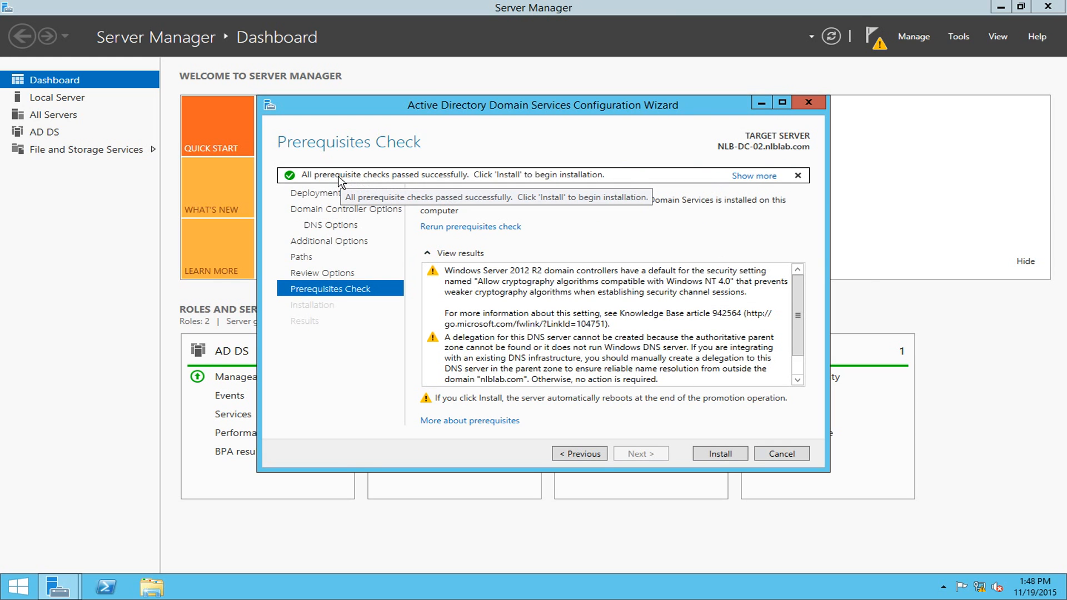
{"action": "scroll", "coordinate": [797, 296], "scroll_direction": "down", "scroll_amount": 1}
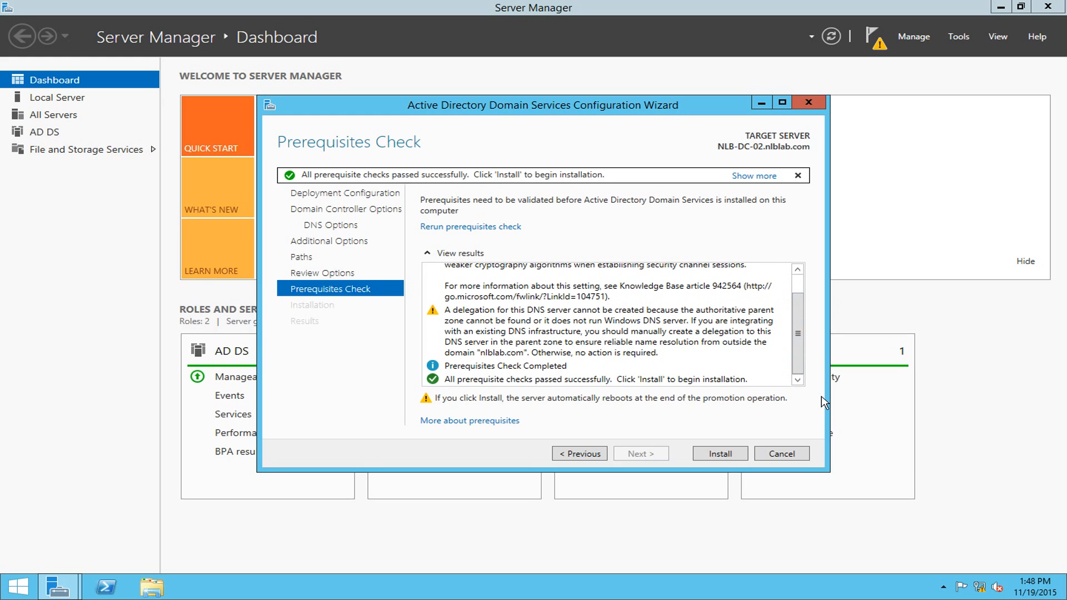
{"action": "scroll", "coordinate": [800, 355], "scroll_direction": "up", "scroll_amount": 1}
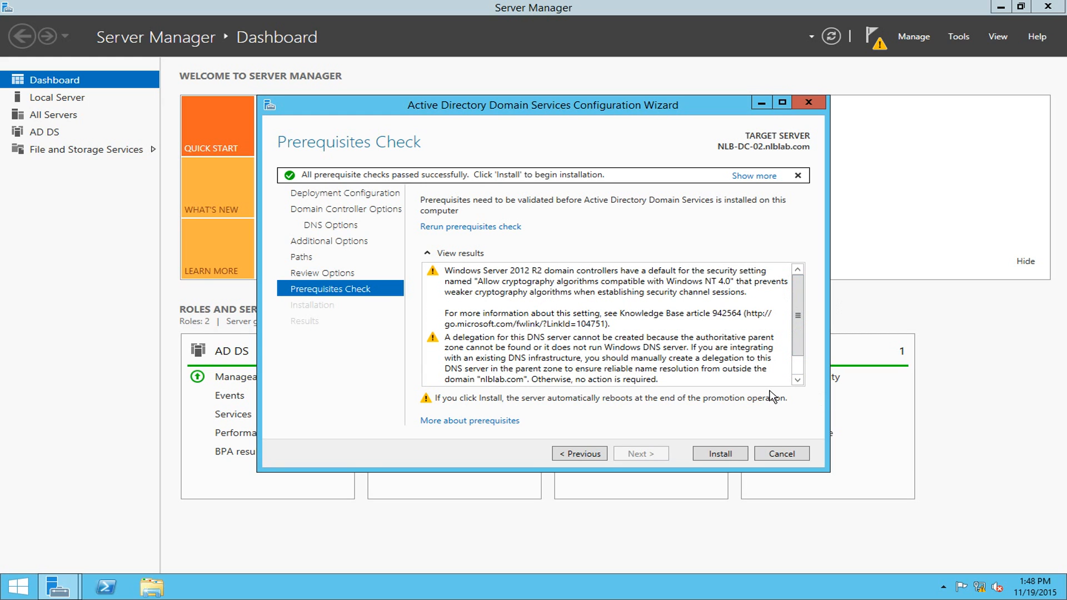
{"action": "scroll", "coordinate": [800, 333], "scroll_direction": "down", "scroll_amount": 1}
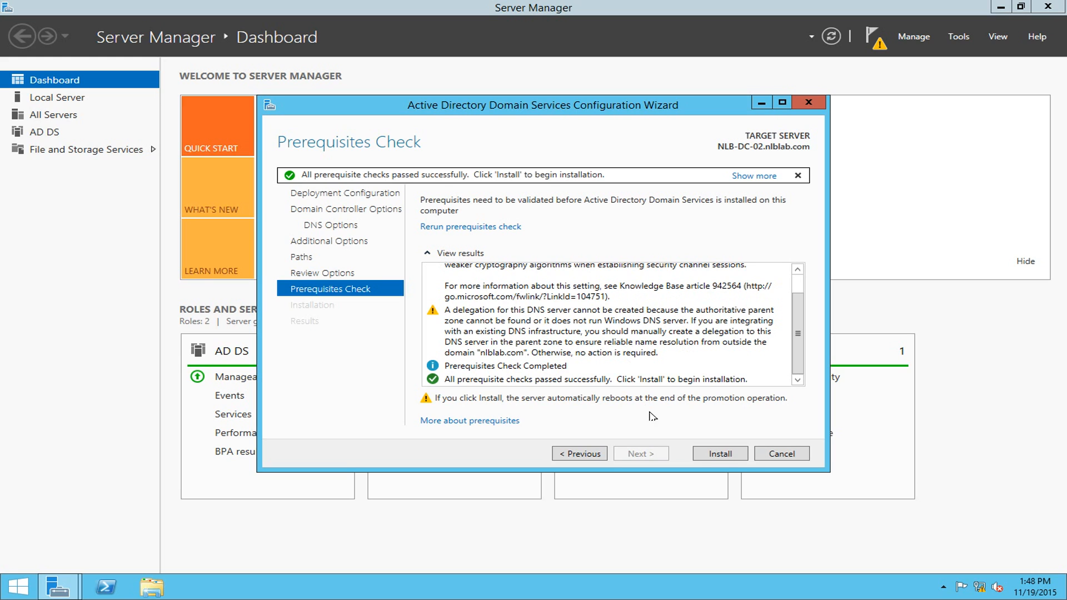
{"action": "left_click", "coordinate": [719, 456]}
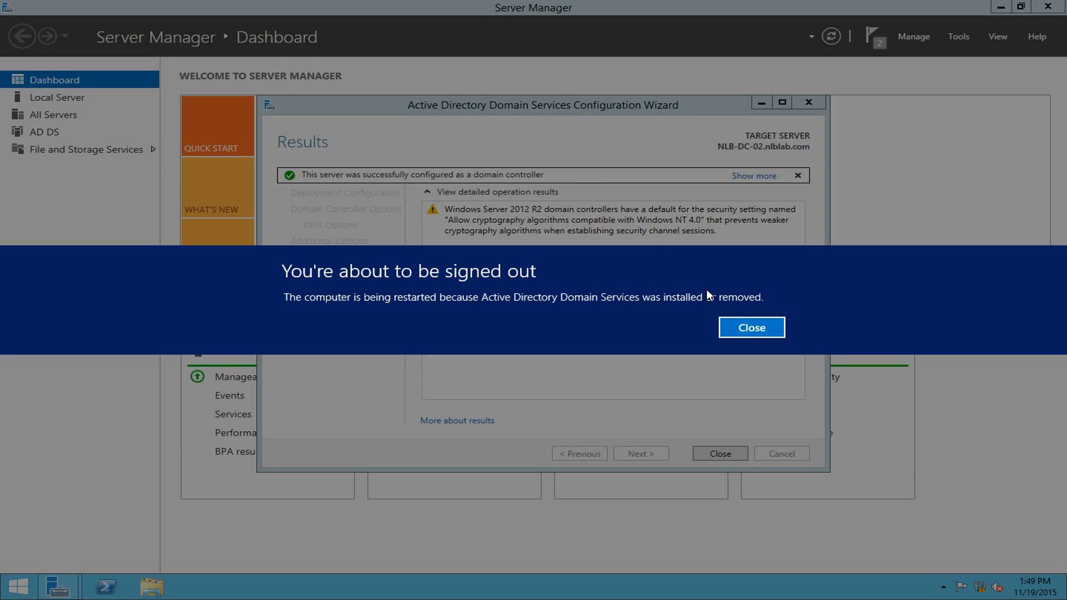
- Dismiss the sign-out notice and close the wizard's Results page once promotion finishes
{"action": "left_click", "coordinate": [755, 329]}
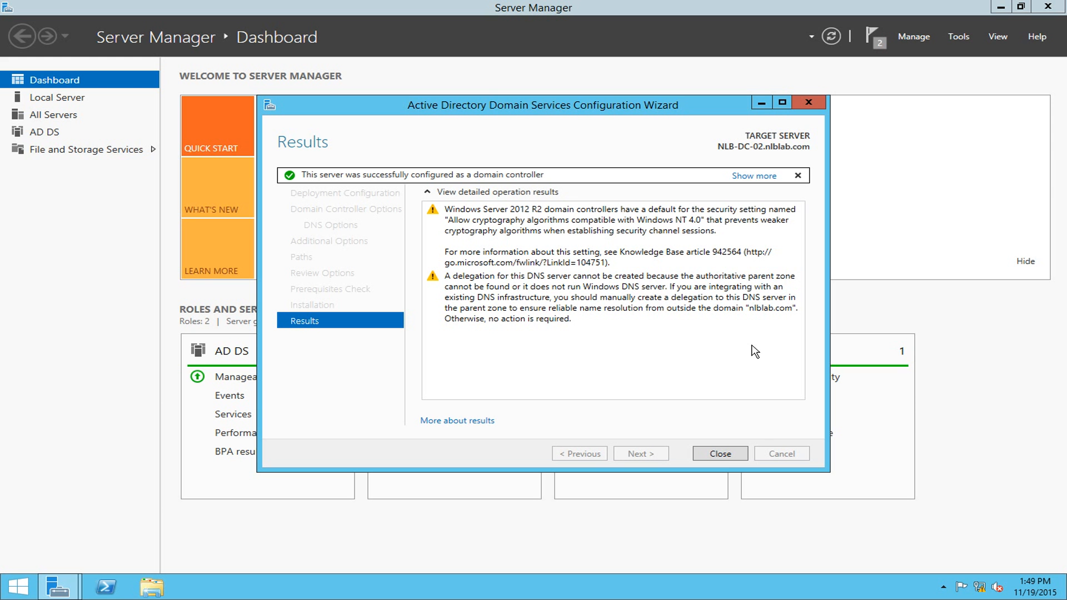
{"action": "left_click", "coordinate": [744, 453]}
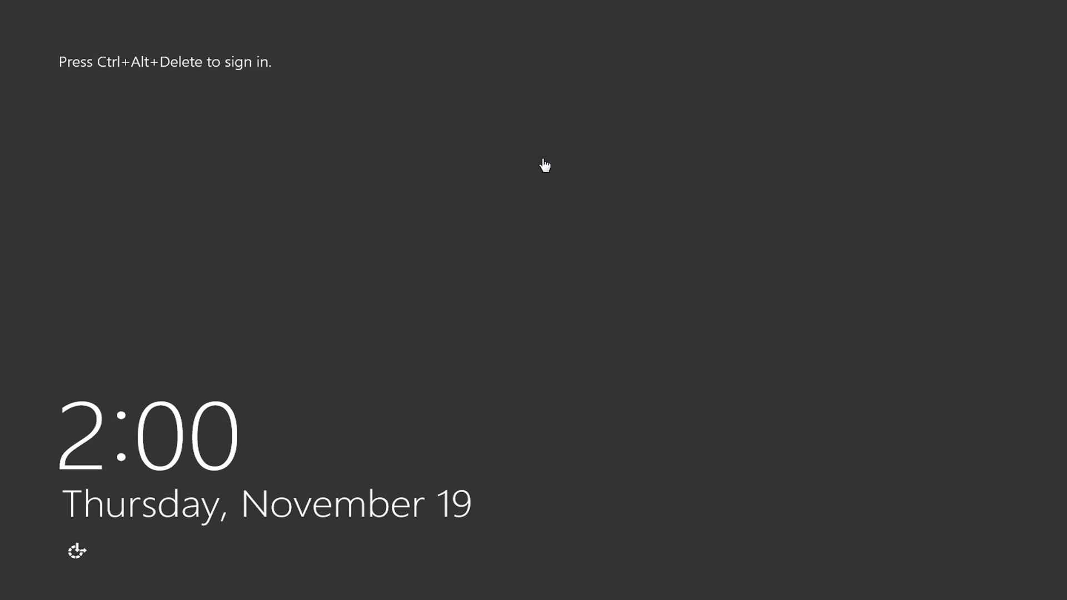
- Sign in to NLB-DC-02 with the domain administrator account and its password after the restart
{"action": "key", "text": "ctrl+alt+Delete"}
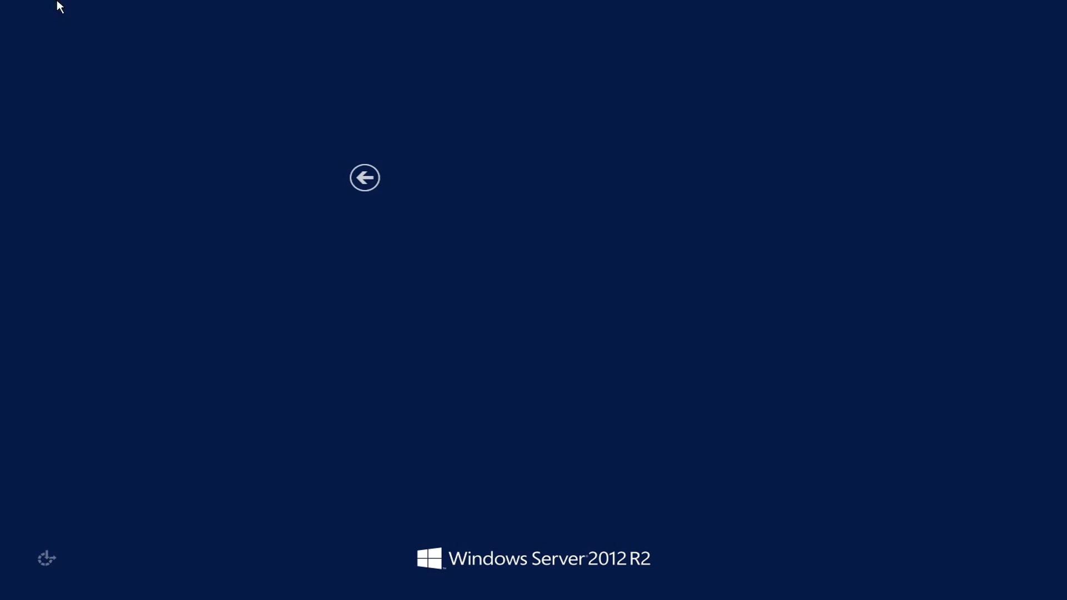
{"action": "left_click", "coordinate": [438, 248]}
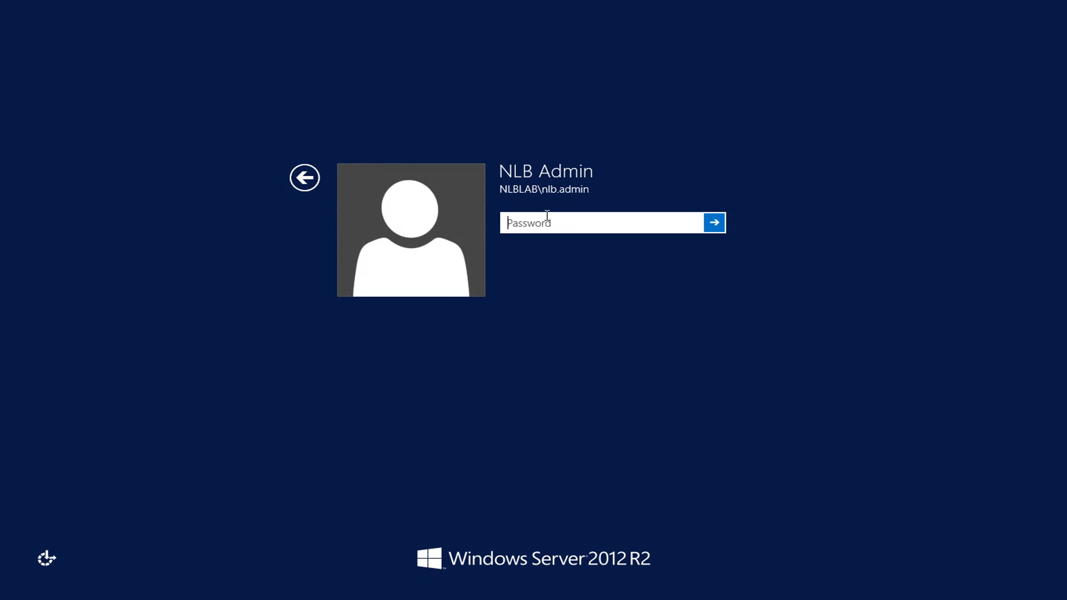
{"action": "type", "text": "P"}
{"action": "key", "text": "BackSpace"}
{"action": "type", "text": "•••"}
{"action": "key", "text": "Return"}
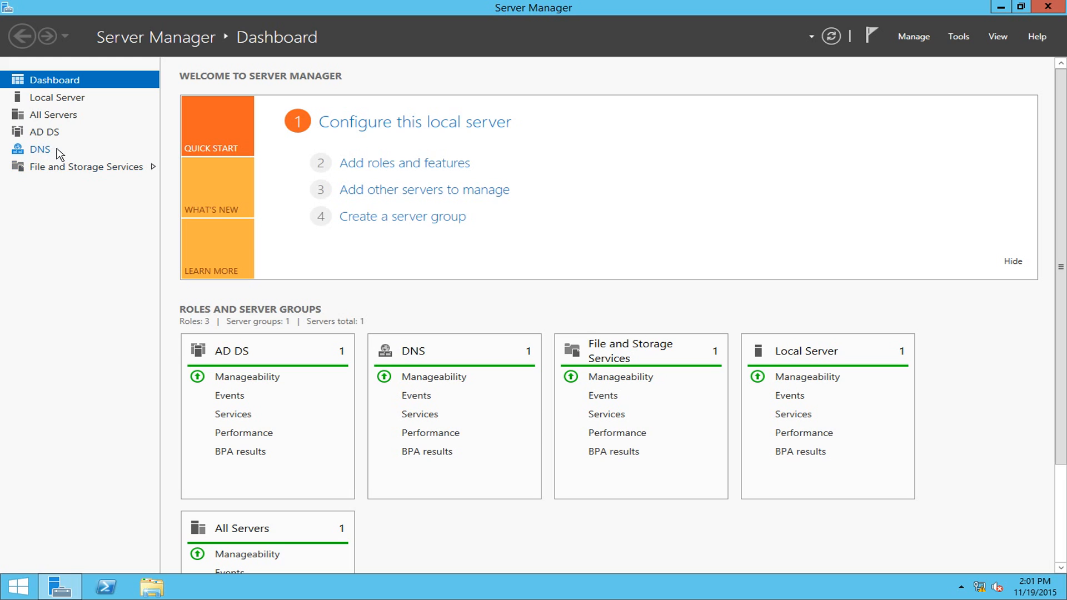
- Launch Active Directory Users and Computers from the Tools menu and maximize its window
{"action": "left_click", "coordinate": [962, 41]}
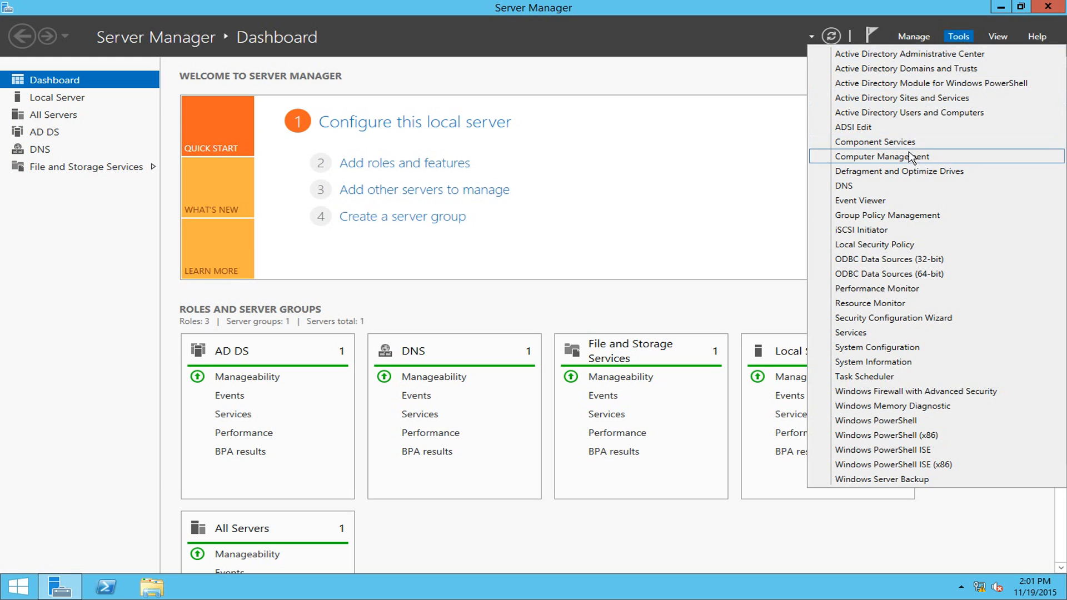
{"action": "left_click", "coordinate": [907, 115]}
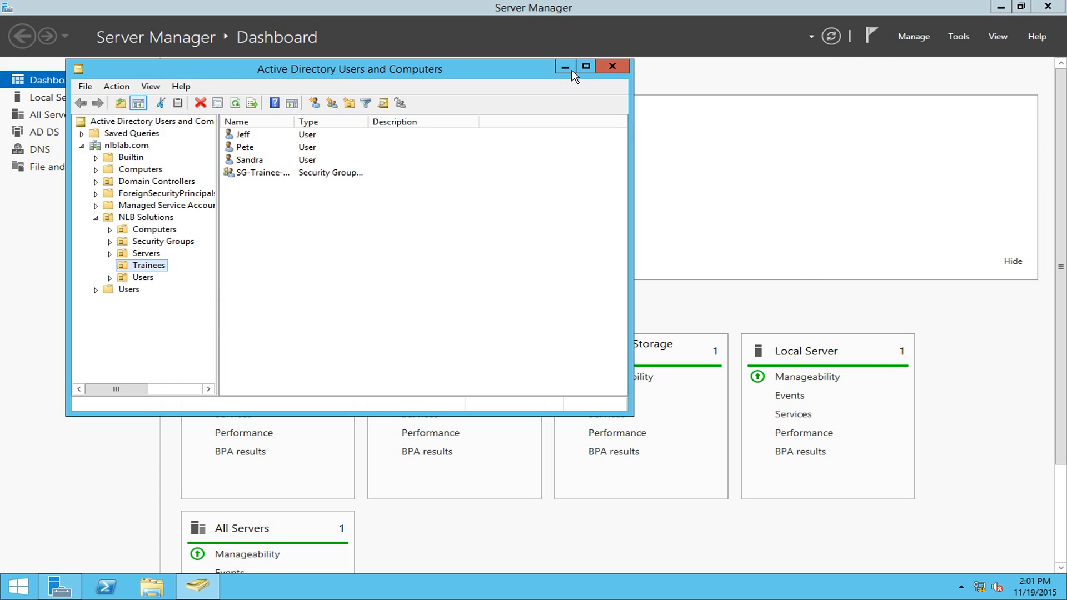
{"action": "left_click", "coordinate": [585, 66]}
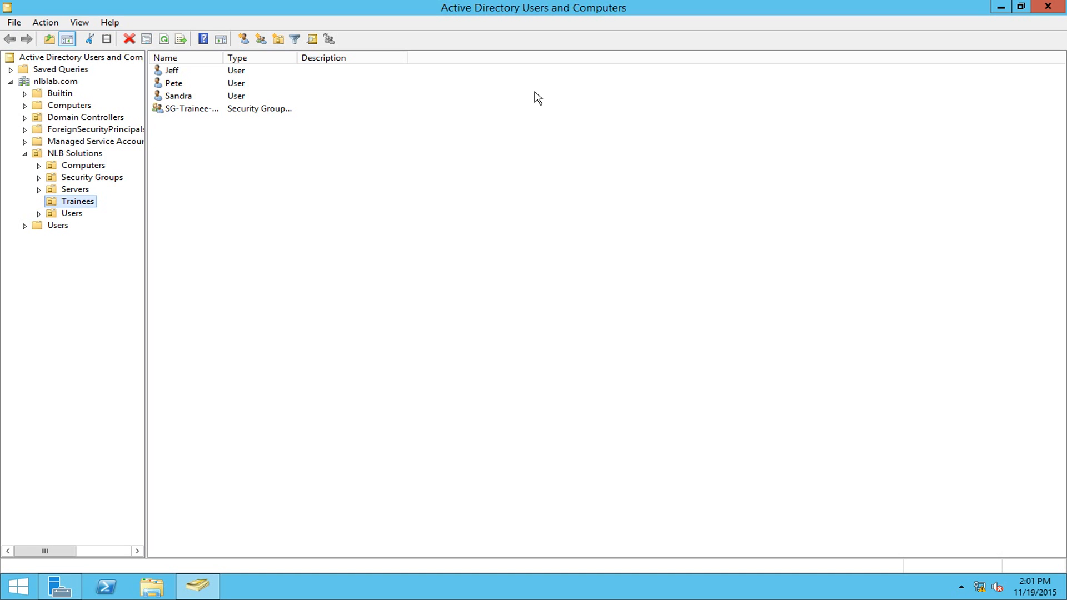
- Browse nlblab.com's NLB Solutions OUs: Computers, Security Groups, Servers and Trainees
{"action": "left_click", "coordinate": [60, 82]}
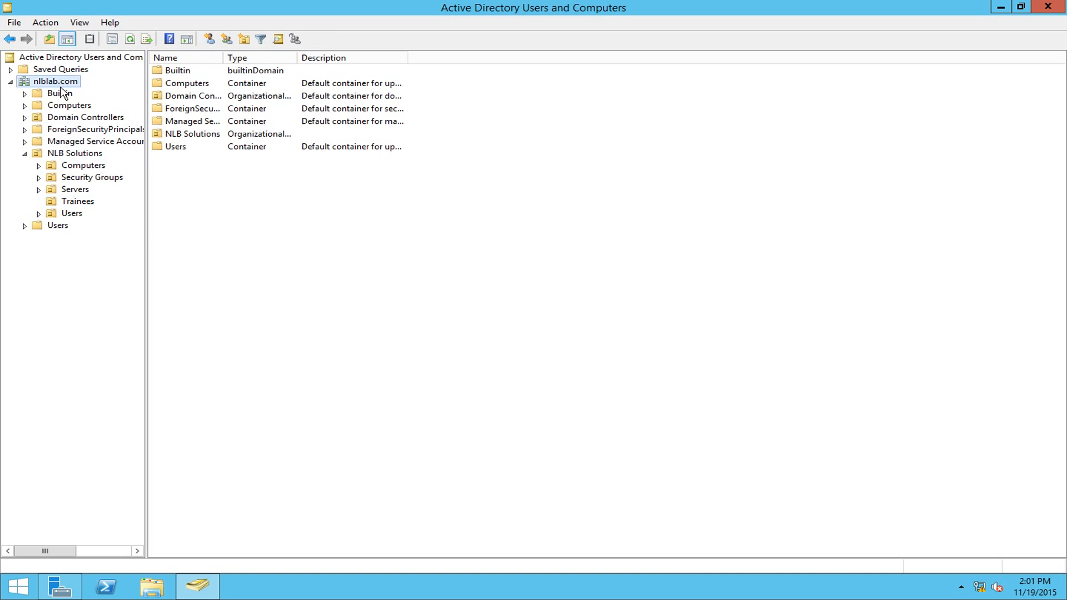
{"action": "left_click", "coordinate": [61, 155]}
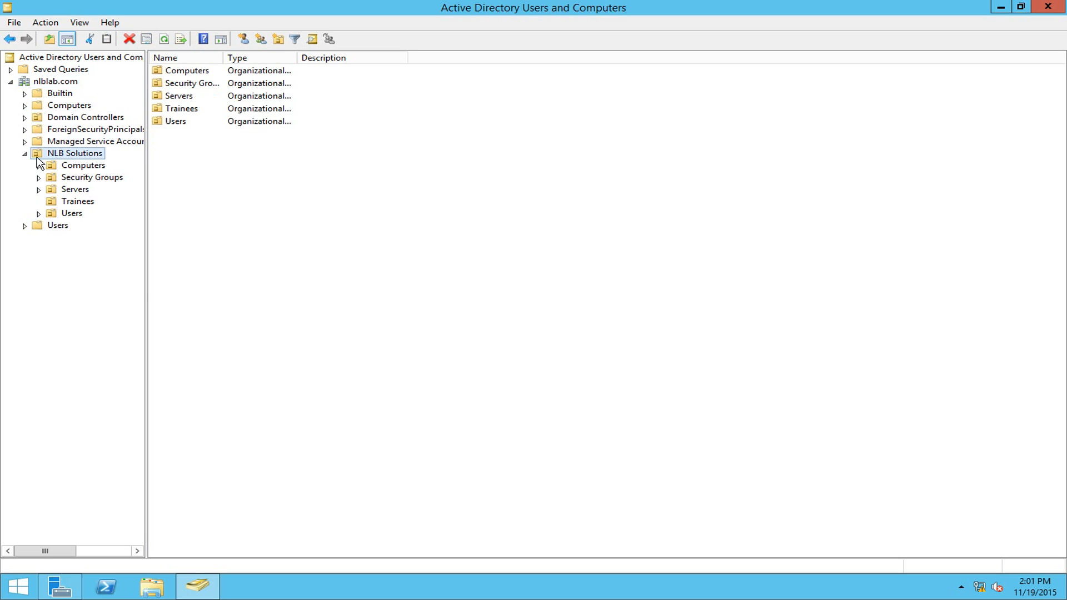
{"action": "left_click", "coordinate": [86, 165]}
{"action": "left_click", "coordinate": [99, 177]}
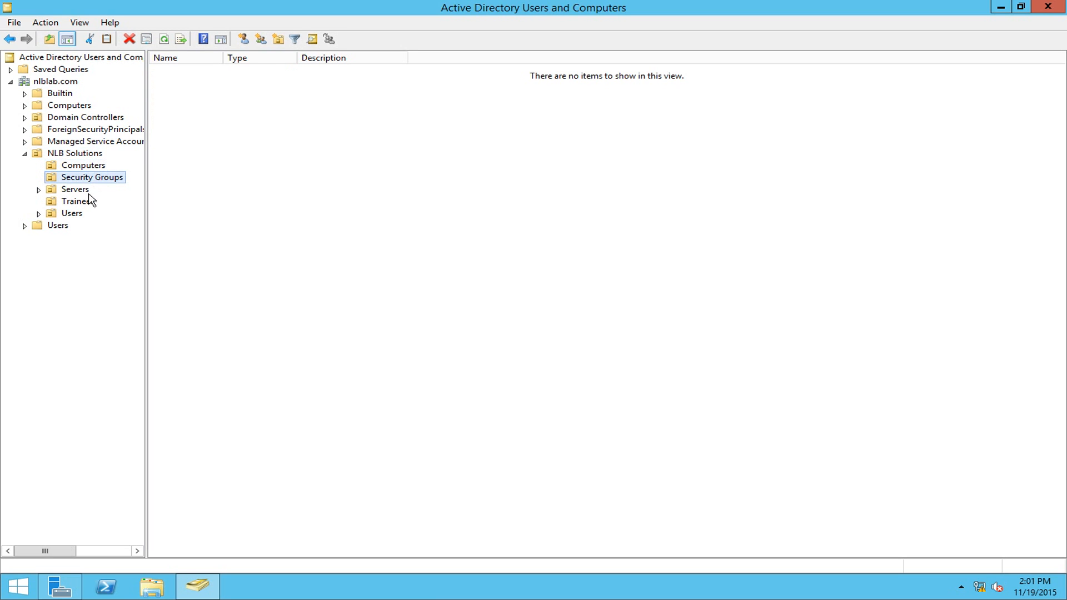
{"action": "left_click", "coordinate": [85, 192]}
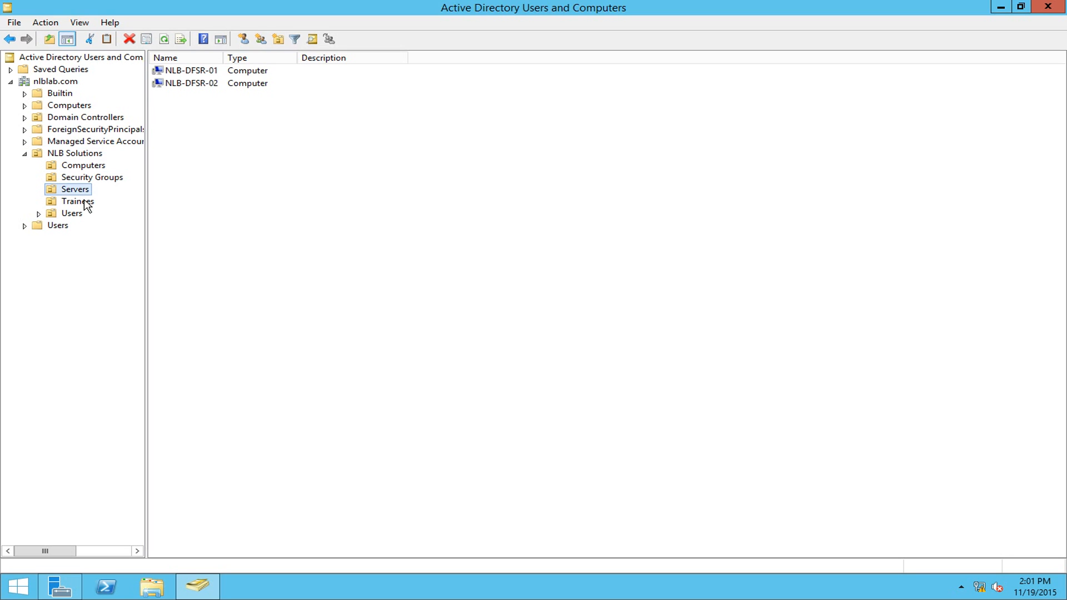
{"action": "left_click", "coordinate": [86, 203]}
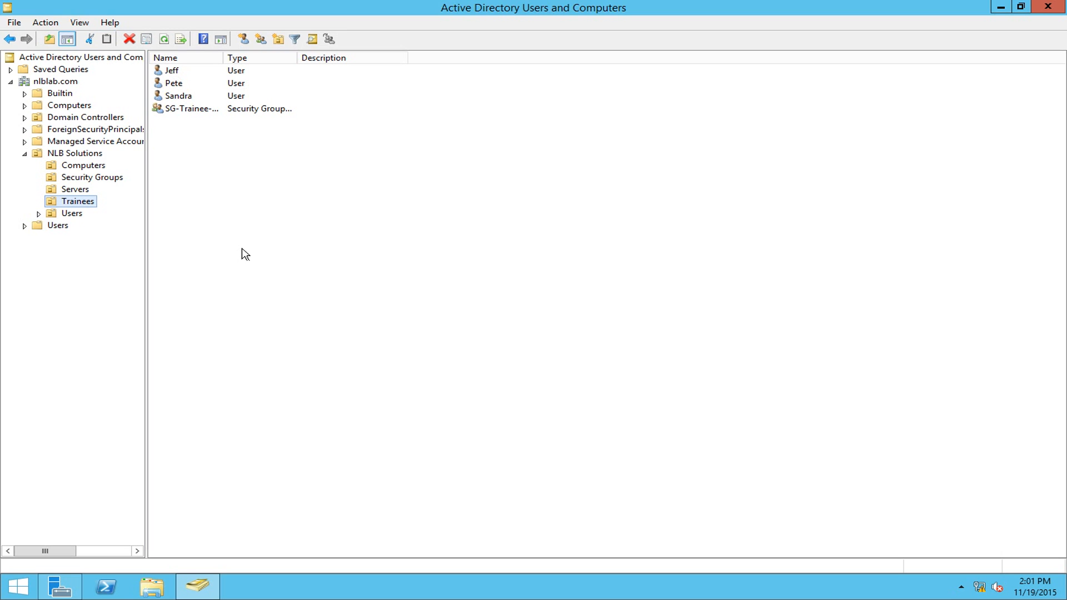
- Select the trainee security group, widen the Name column, and close the console
{"action": "left_click", "coordinate": [216, 112]}
{"action": "left_click_drag", "start_coordinate": [223, 57], "coordinate": [314, 61]}
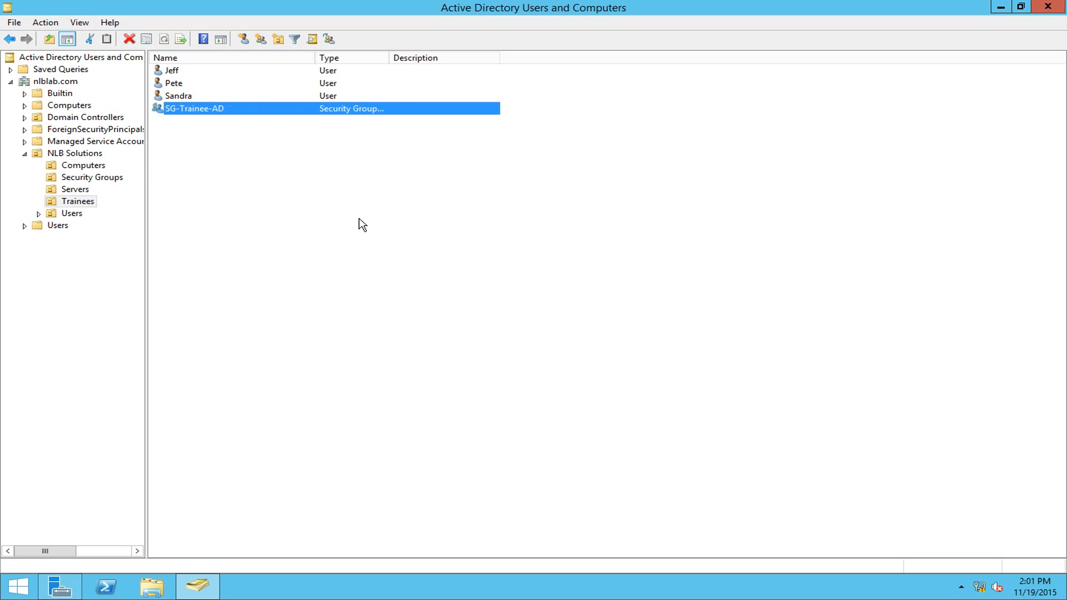
{"action": "left_click", "coordinate": [1047, 6]}
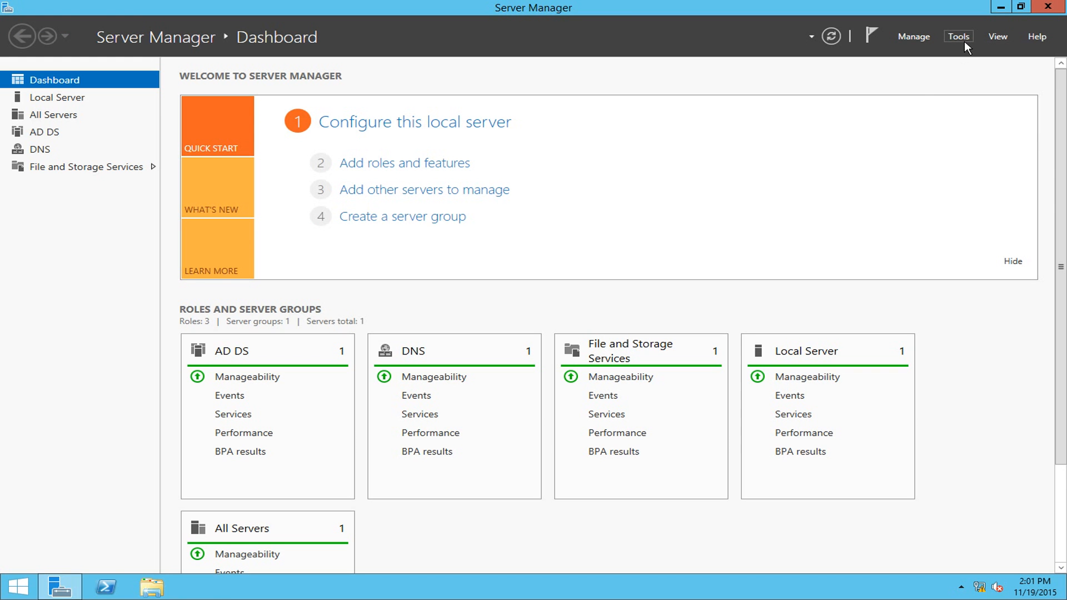
{"action": "left_click", "coordinate": [963, 39]}
{"action": "left_click", "coordinate": [861, 186]}
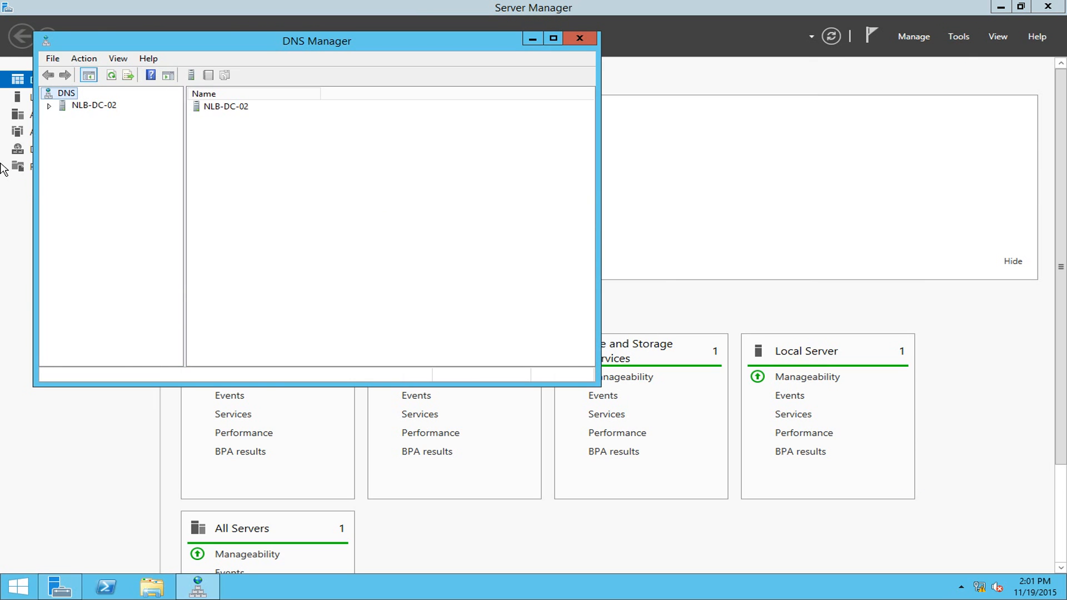
{"action": "double_click", "coordinate": [64, 105]}
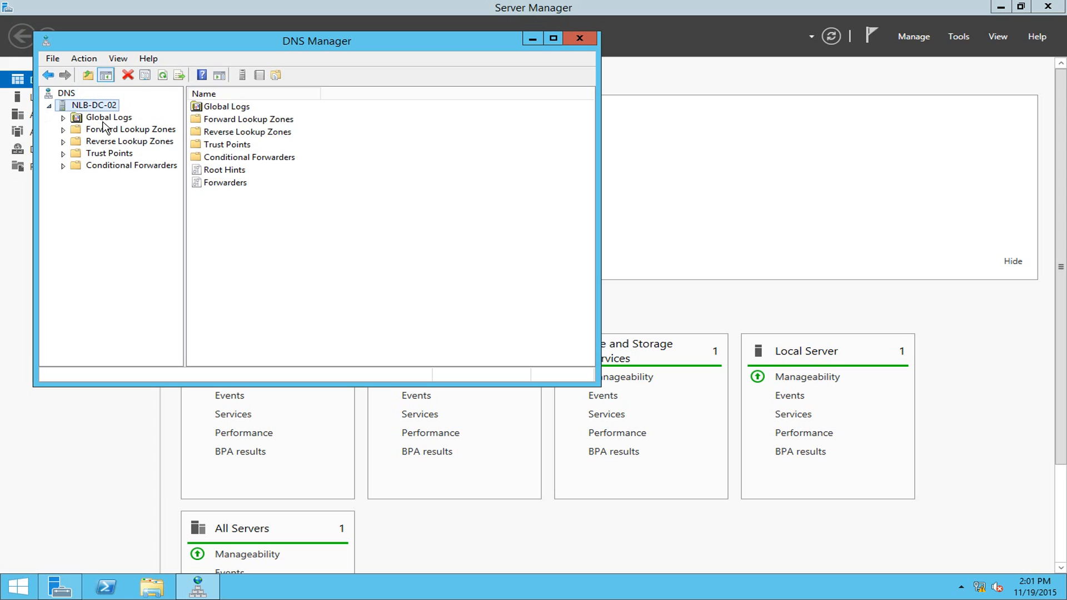
{"action": "left_click", "coordinate": [105, 129]}
{"action": "left_click", "coordinate": [63, 130]}
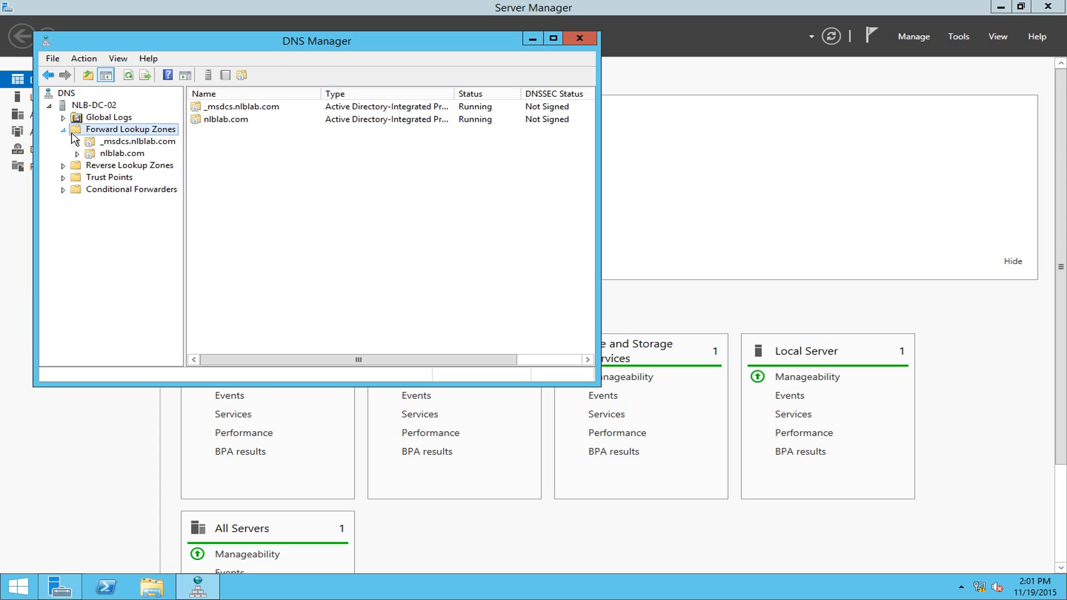
{"action": "left_click", "coordinate": [114, 153]}
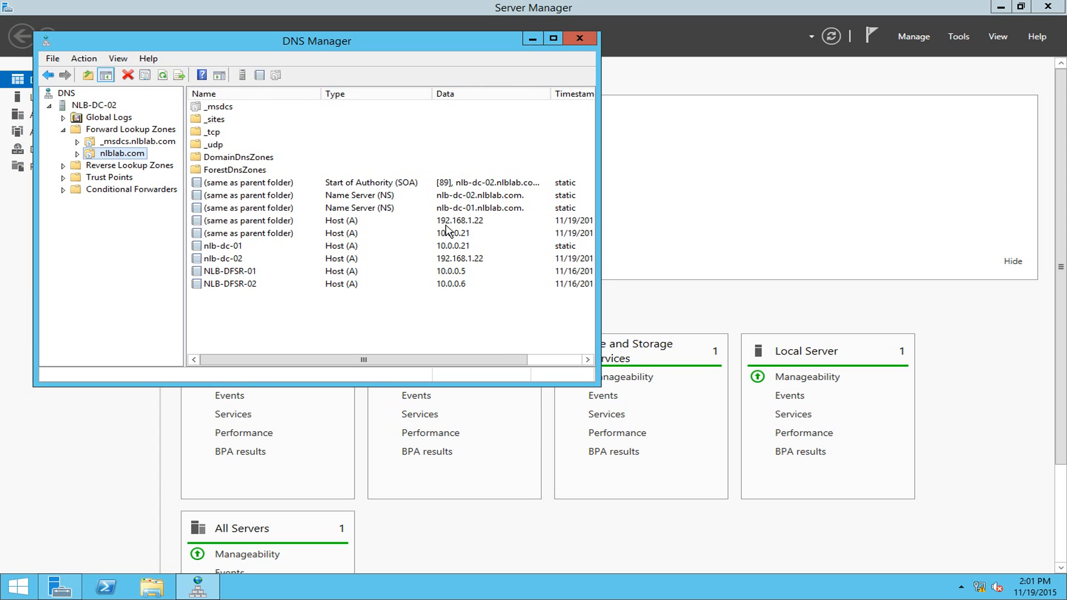
{"action": "left_click", "coordinate": [420, 196]}
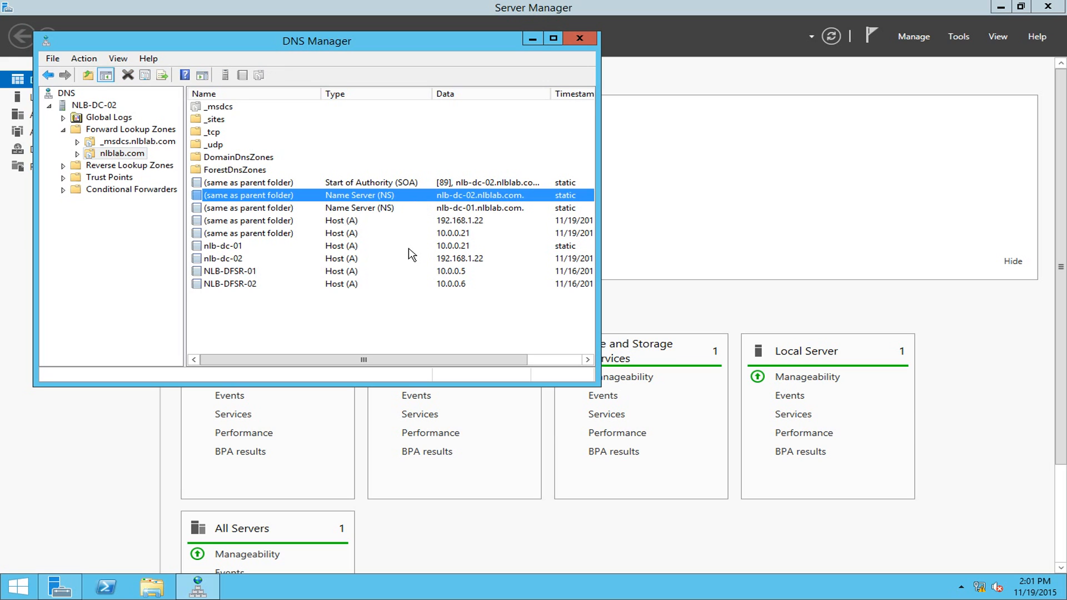
{"action": "left_click", "coordinate": [355, 259]}
{"action": "left_click", "coordinate": [360, 250]}
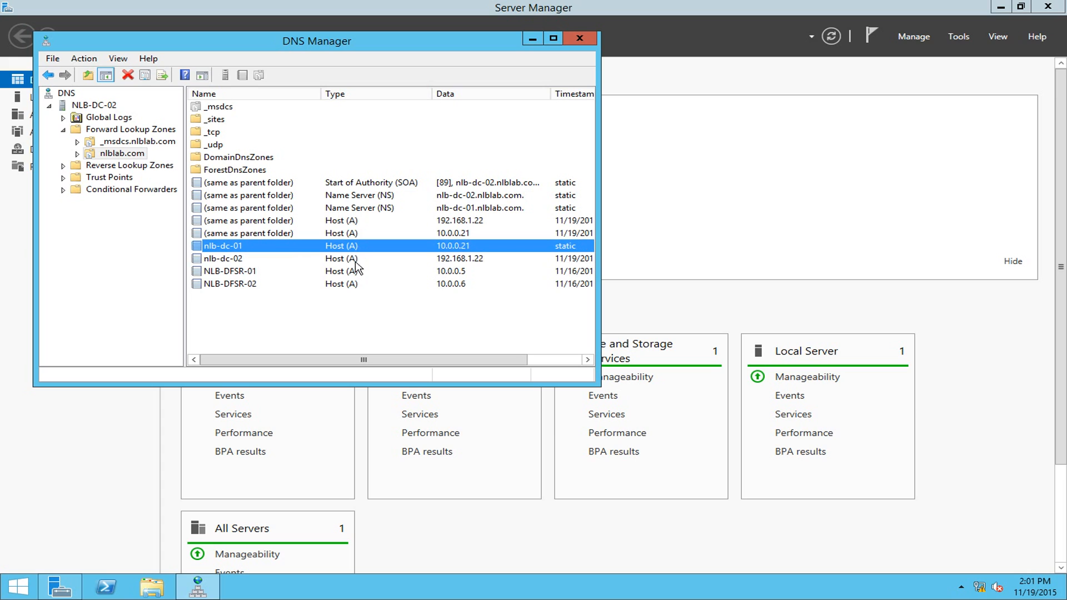
{"action": "left_click", "coordinate": [250, 260]}
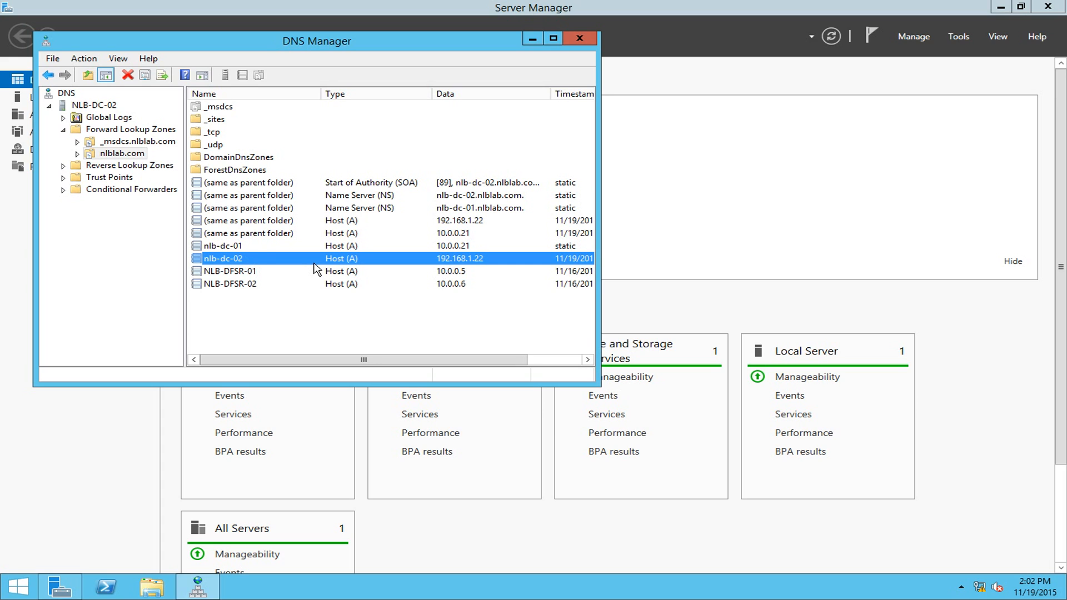
{"action": "left_click", "coordinate": [578, 38]}
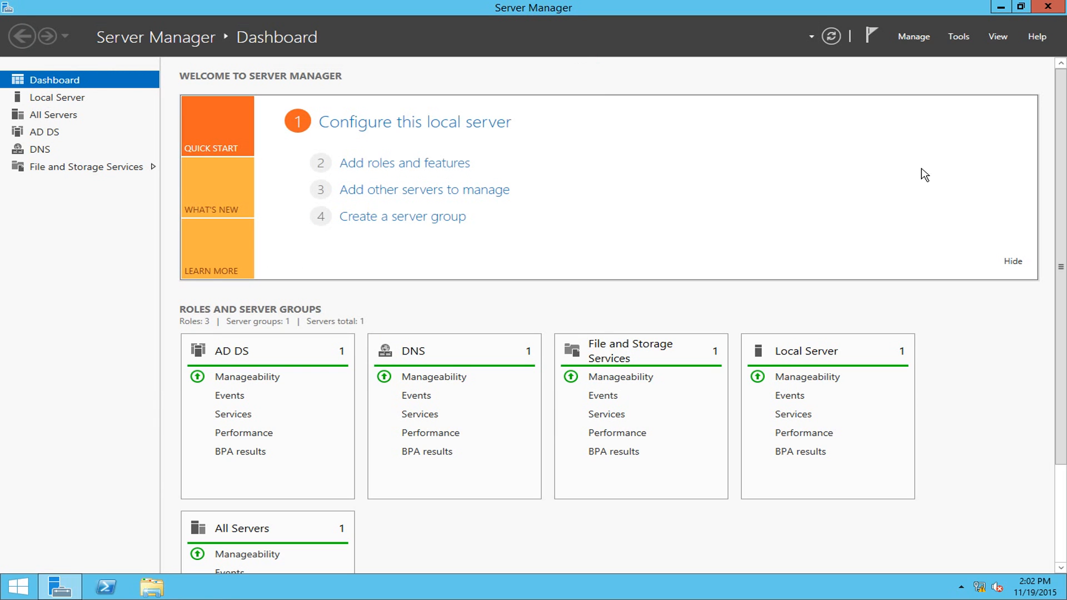
- Launch Active Directory Sites and Services and unlock the locked admin session with its password
{"action": "left_click", "coordinate": [950, 37]}
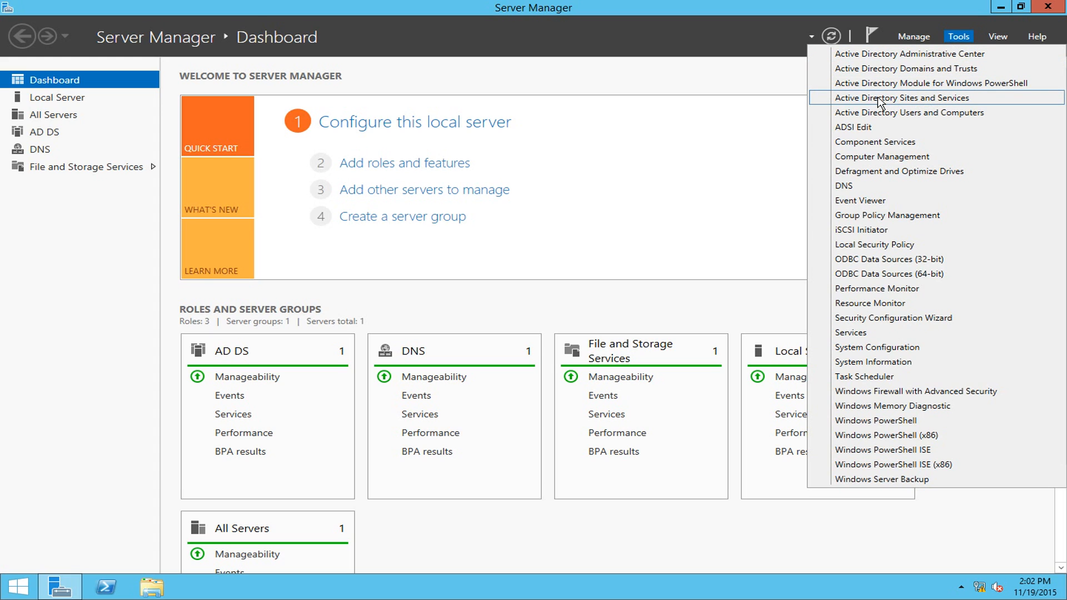
{"action": "left_click", "coordinate": [878, 98]}
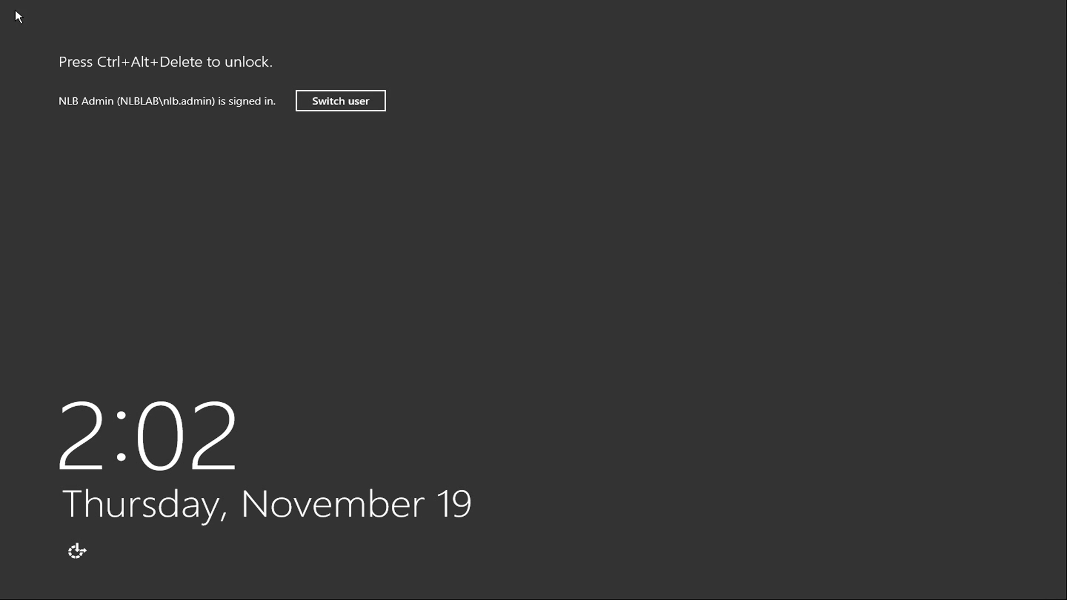
{"action": "key", "text": "ctrl+alt+Delete"}
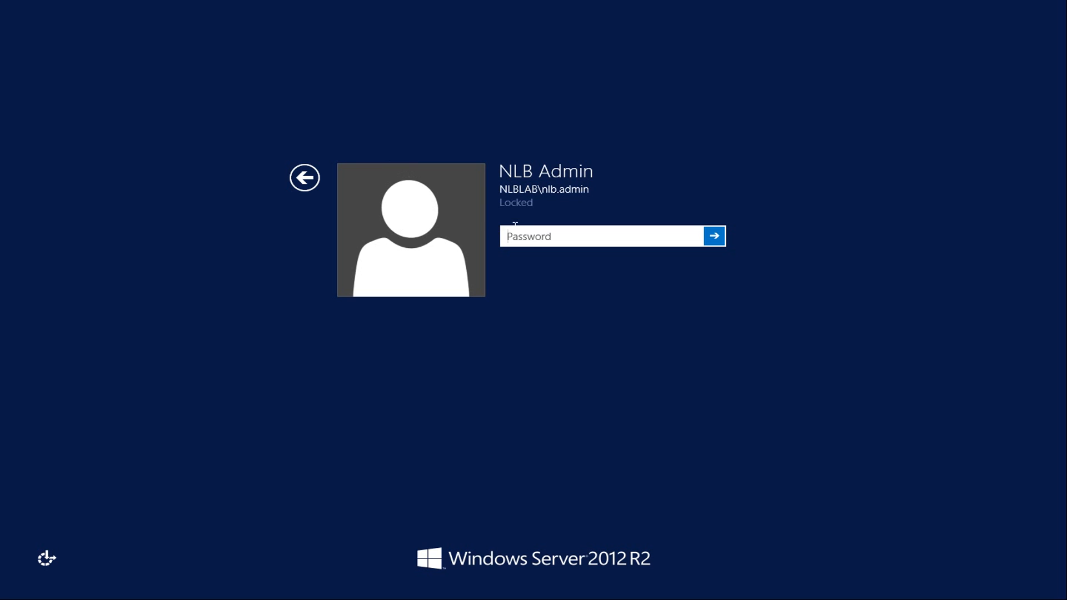
{"action": "type", "text": "••••••••••"}
{"action": "key", "text": "Return"}
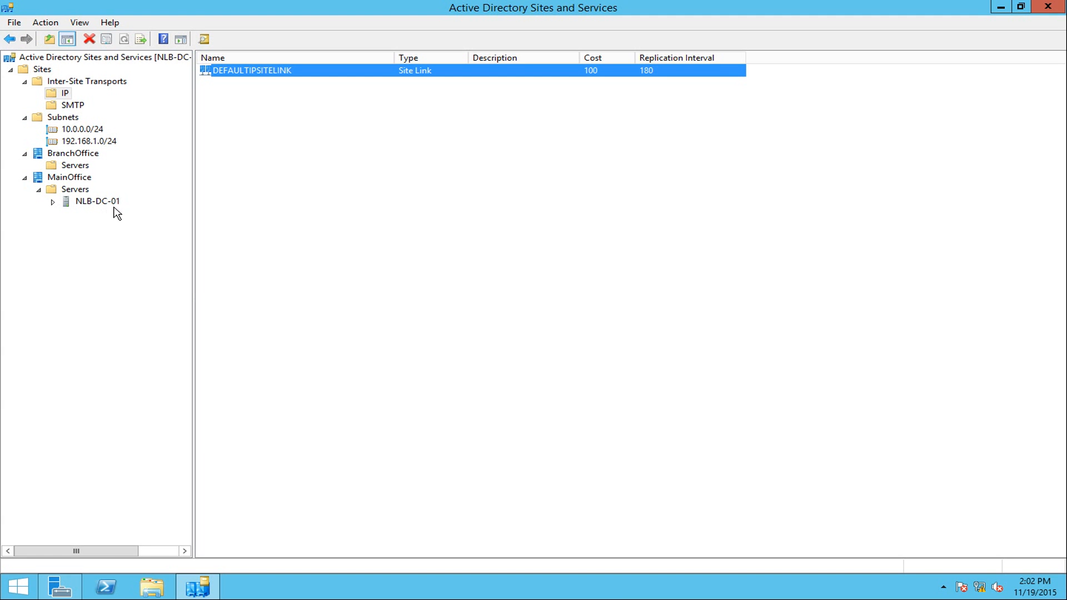
- Refresh BranchOffice's servers and inspect NLB-DC-02's NTDS settings, the subnets and NLB-DC-01's settings
{"action": "left_click", "coordinate": [83, 166]}
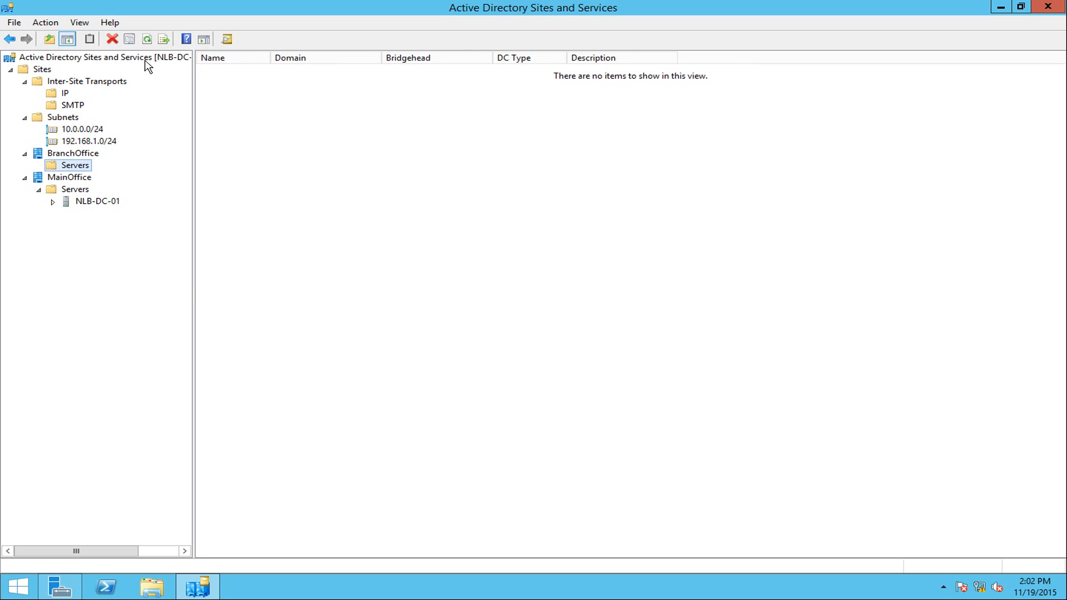
{"action": "left_click", "coordinate": [147, 40]}
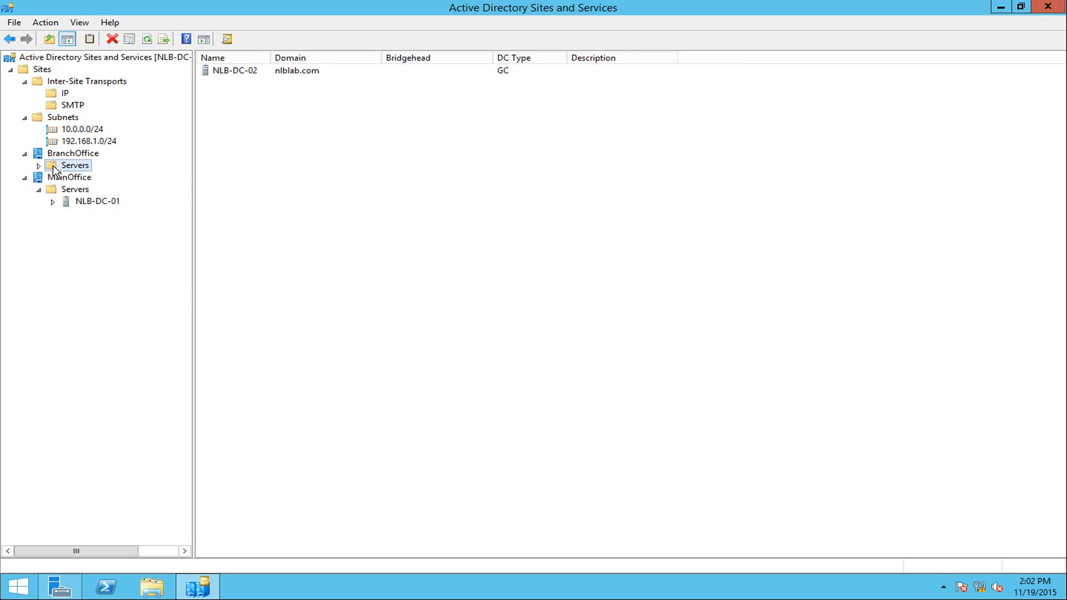
{"action": "left_click", "coordinate": [38, 166]}
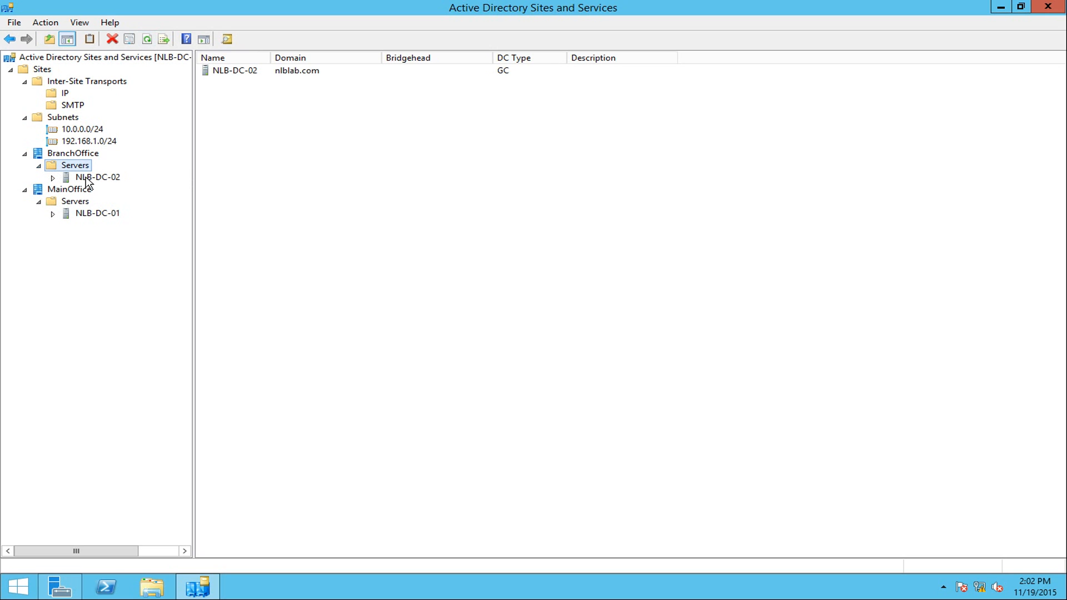
{"action": "left_click", "coordinate": [73, 153]}
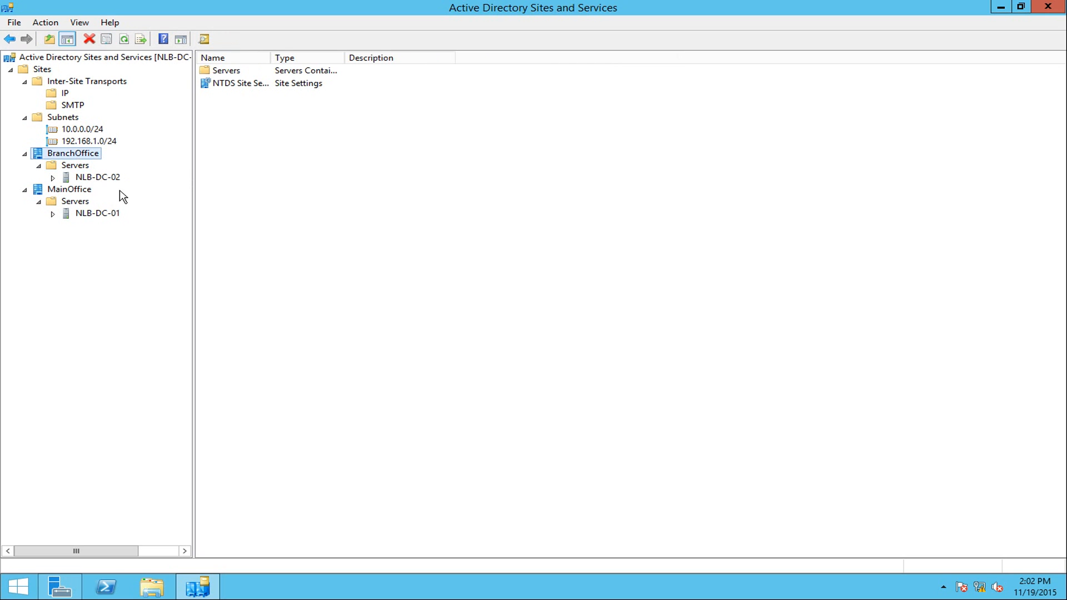
{"action": "left_click", "coordinate": [99, 178]}
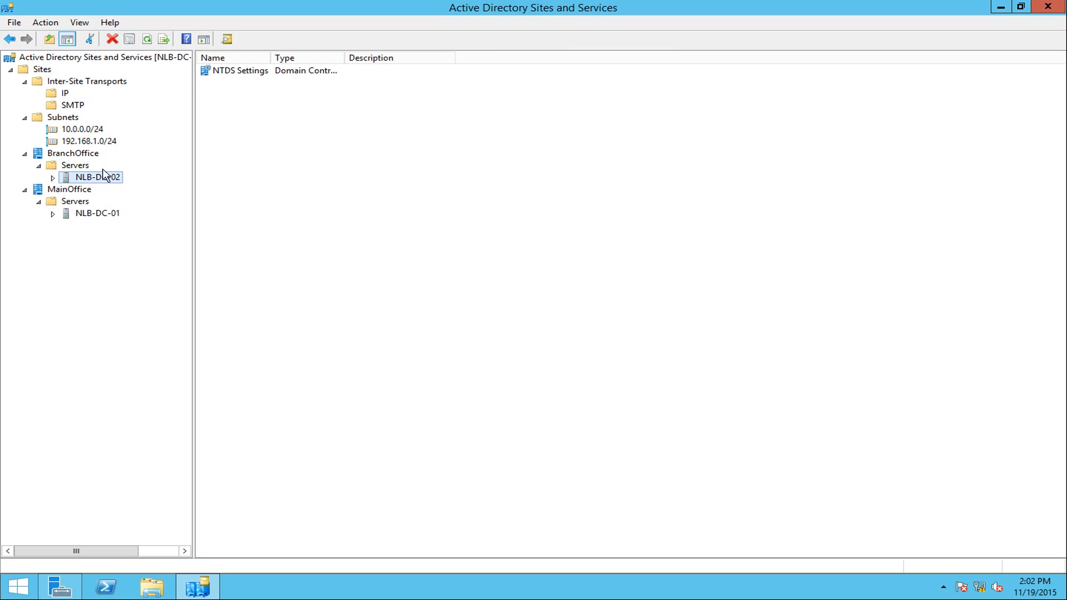
{"action": "left_click", "coordinate": [91, 141]}
{"action": "key", "text": "Up"}
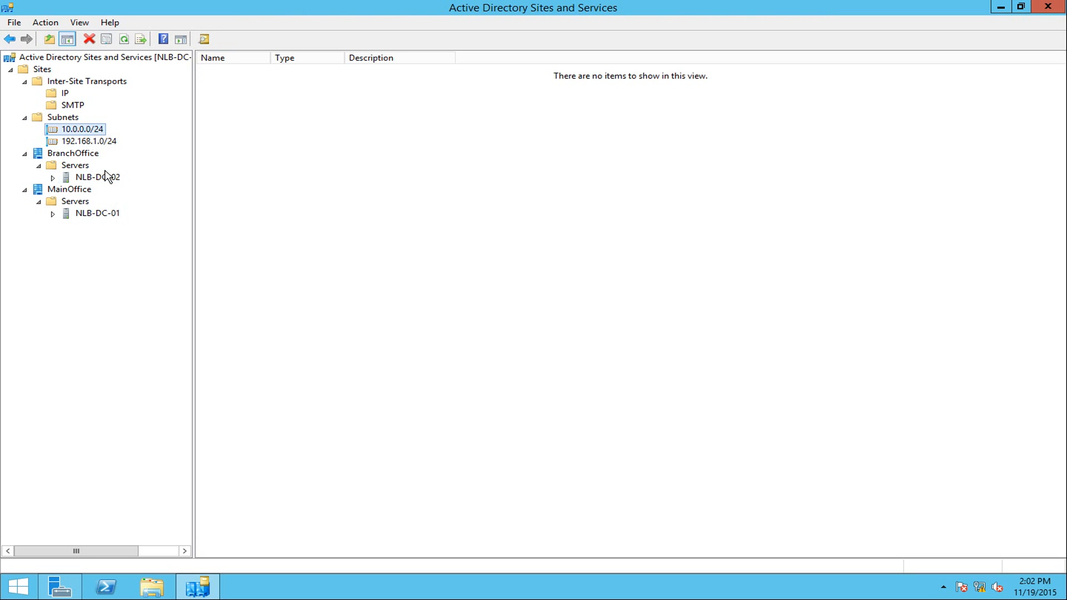
{"action": "left_click", "coordinate": [102, 177]}
{"action": "left_click", "coordinate": [98, 216]}
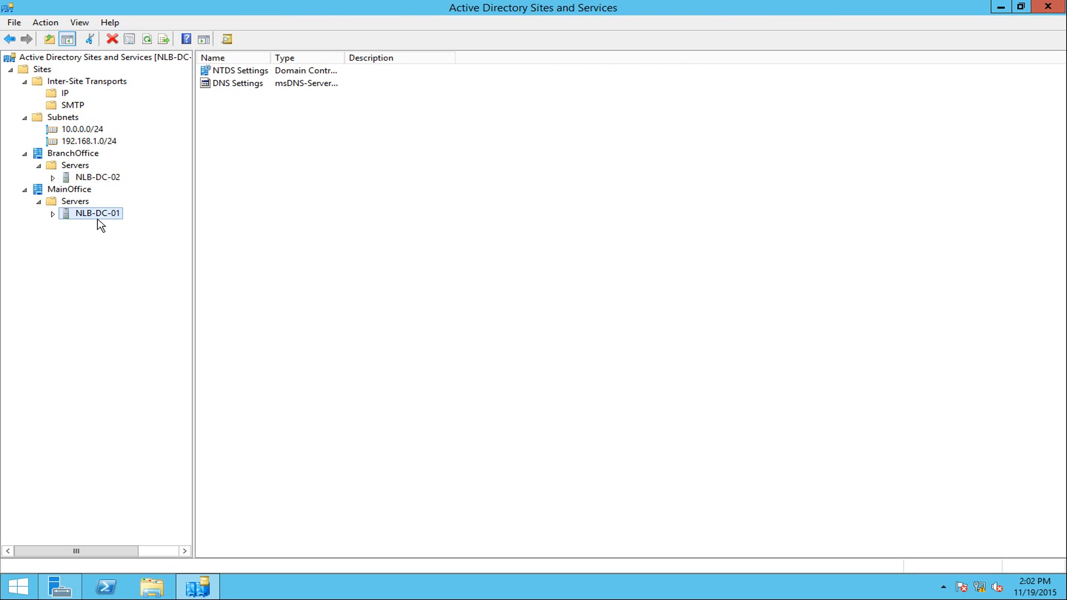
{"action": "left_click", "coordinate": [100, 178]}
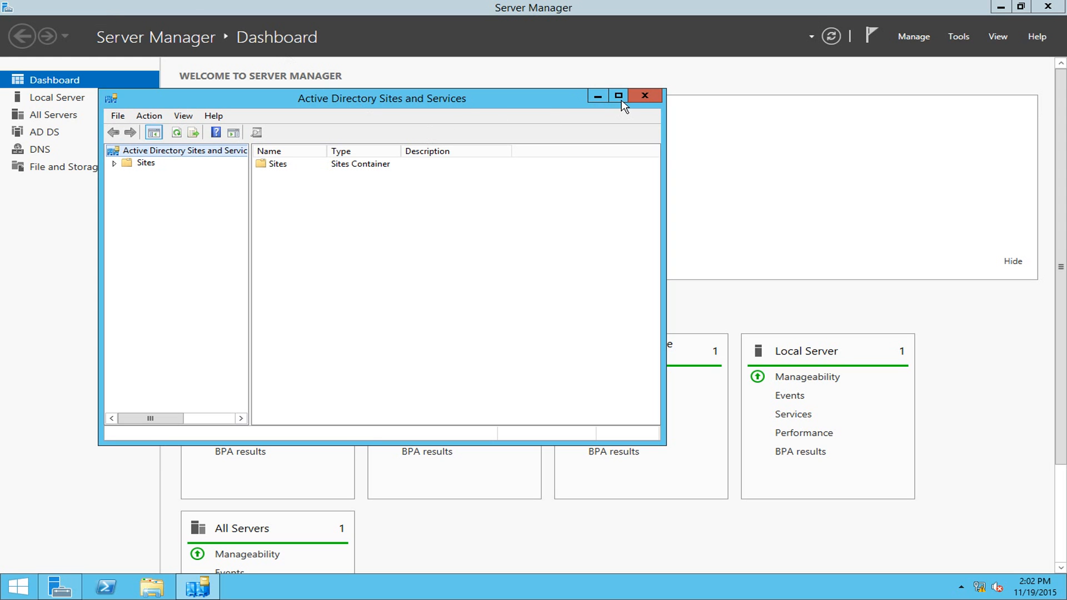
- Maximize the console, expand both sites to confirm NLB-DC-02 and NLB-DC-01, then close it
{"action": "left_click", "coordinate": [619, 97]}
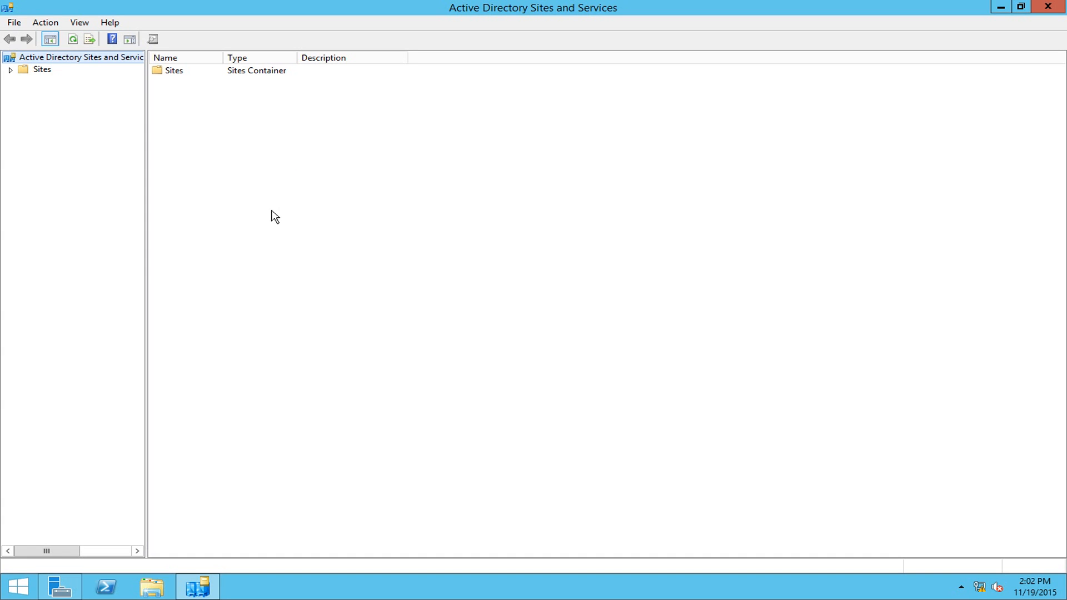
{"action": "left_click", "coordinate": [11, 69]}
{"action": "left_click", "coordinate": [25, 106]}
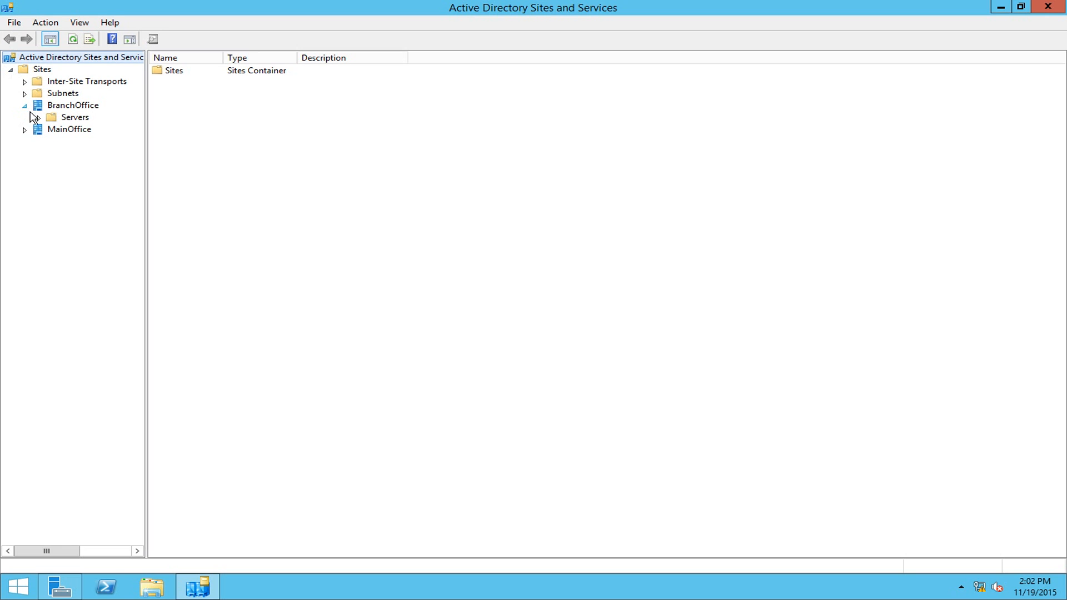
{"action": "left_click", "coordinate": [25, 130]}
{"action": "left_click", "coordinate": [38, 142]}
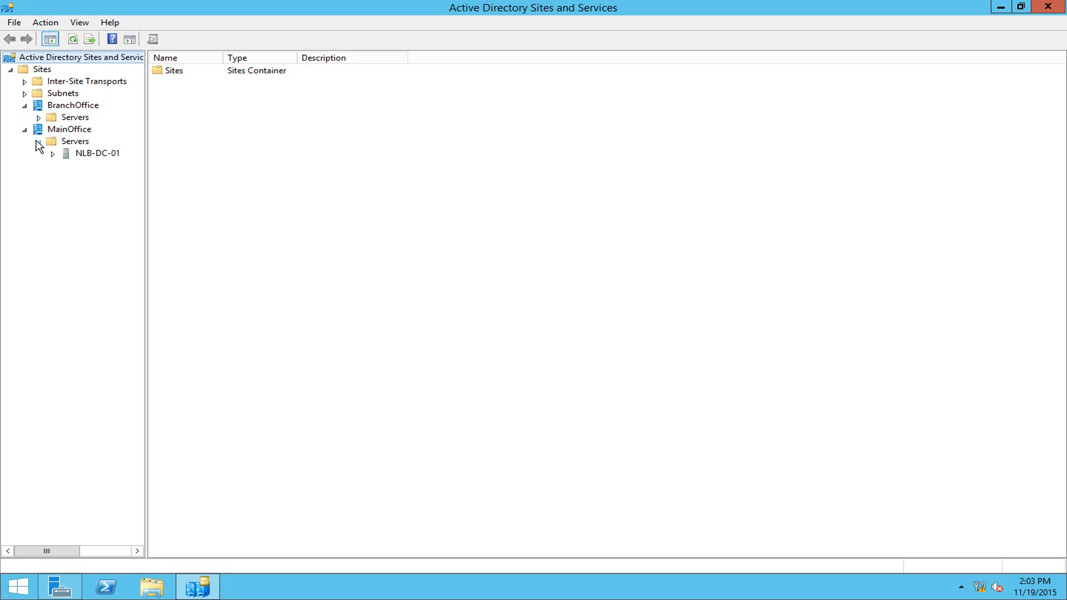
{"action": "left_click", "coordinate": [39, 117]}
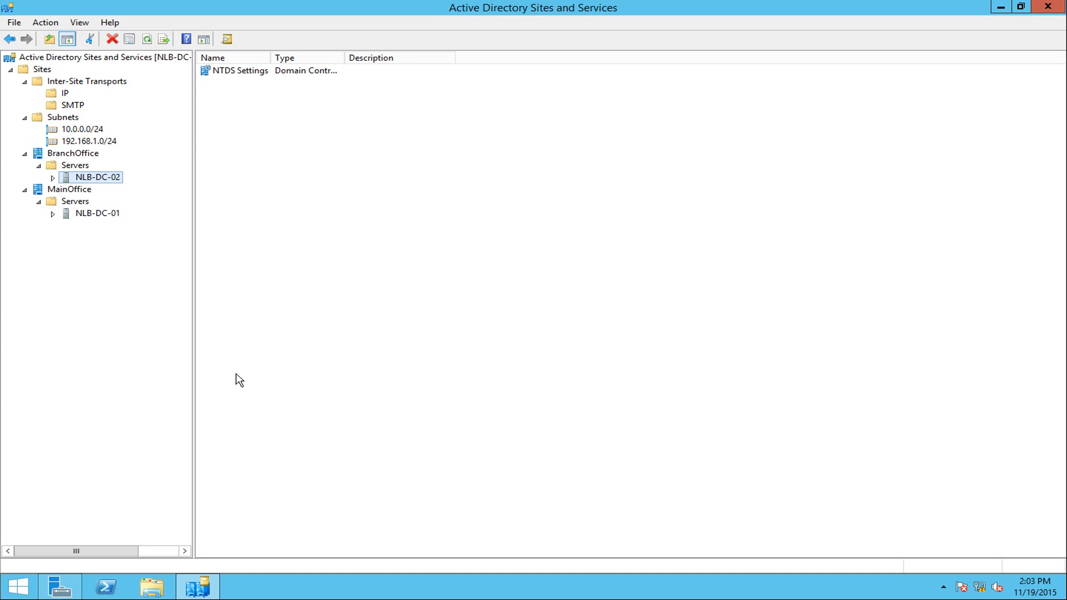
{"action": "left_click", "coordinate": [1045, 7]}
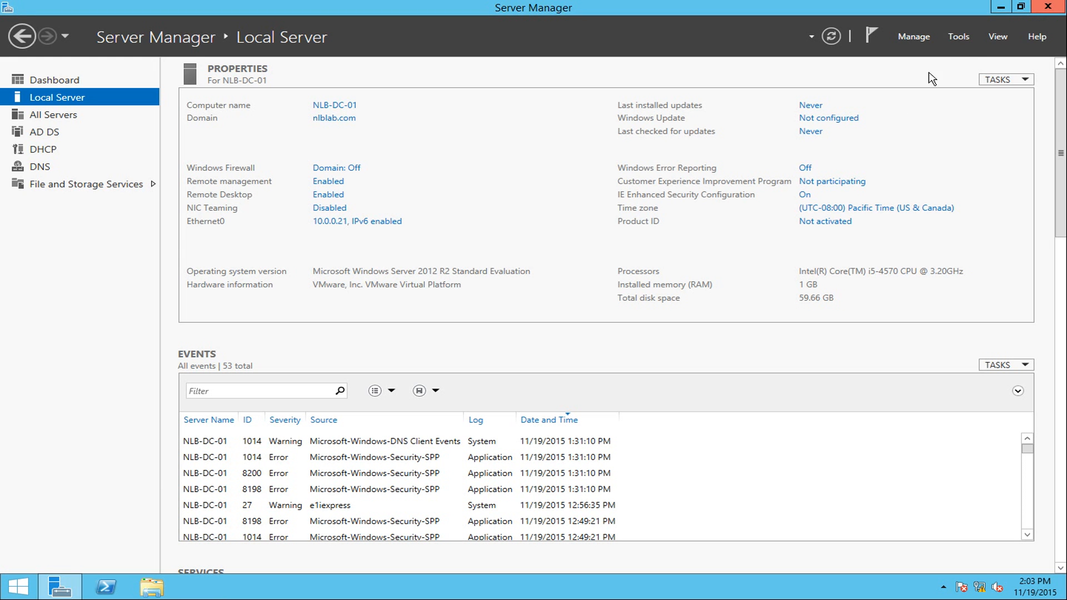
- Launch Active Directory Users and Computers and start a New > User in the Trainees container
{"action": "left_click", "coordinate": [960, 36]}
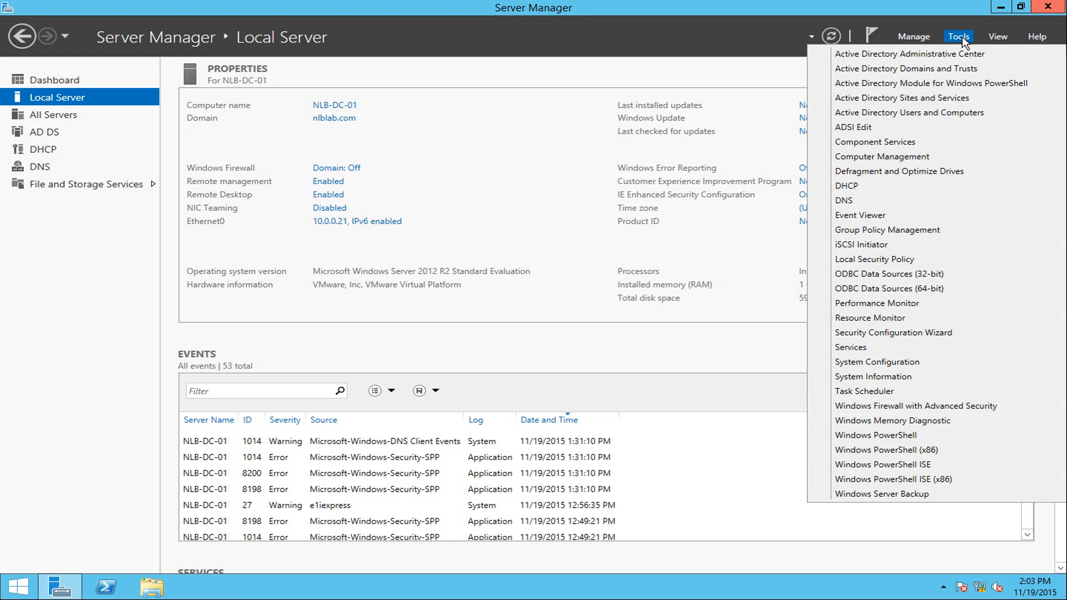
{"action": "left_click", "coordinate": [905, 112]}
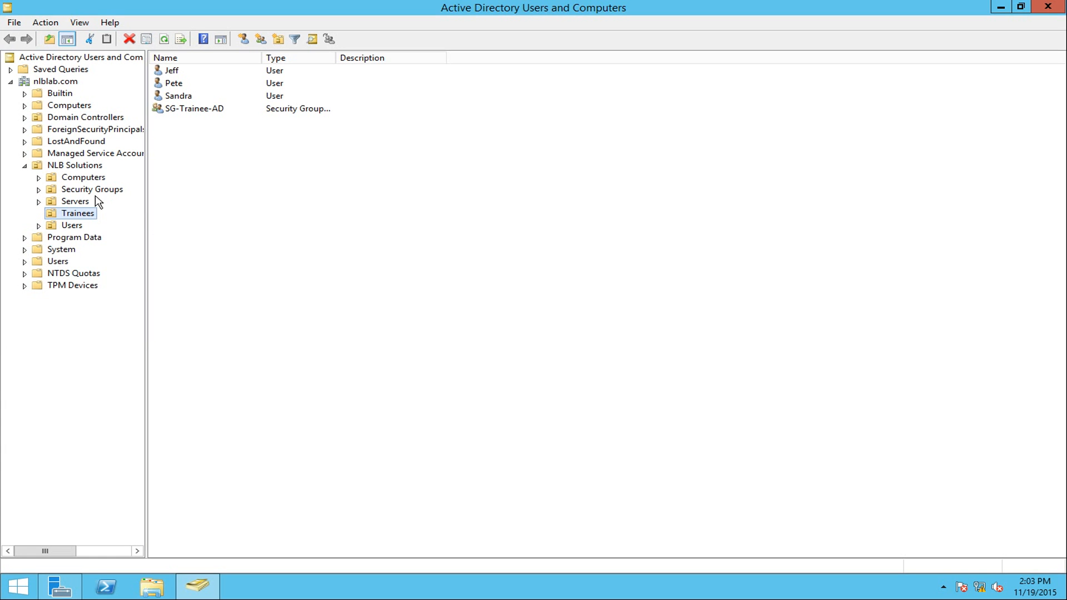
{"action": "right_click", "coordinate": [229, 173]}
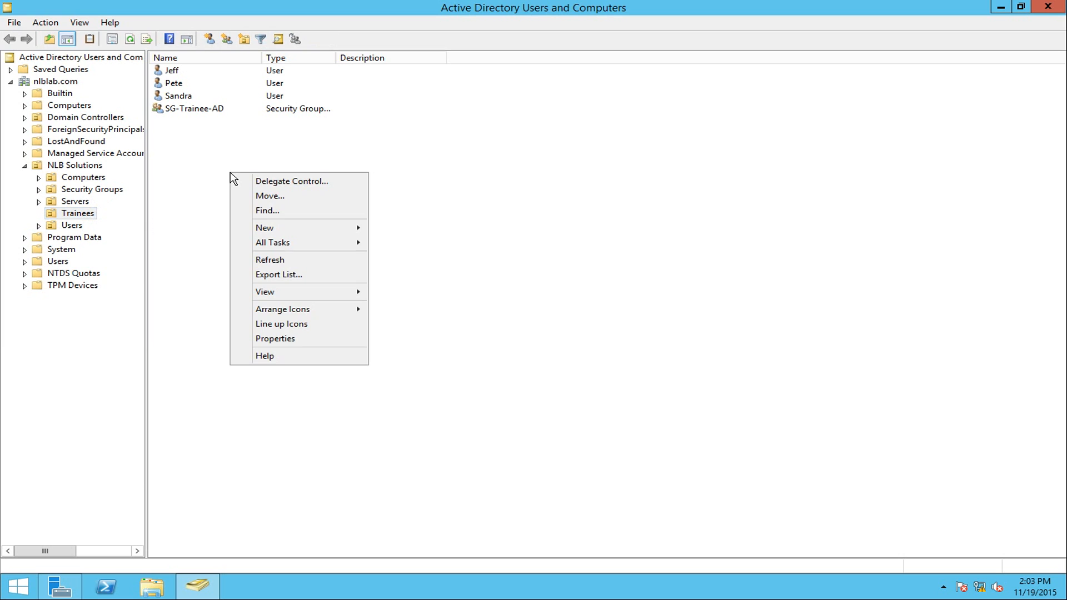
{"action": "mouse_move", "coordinate": [295, 230]}
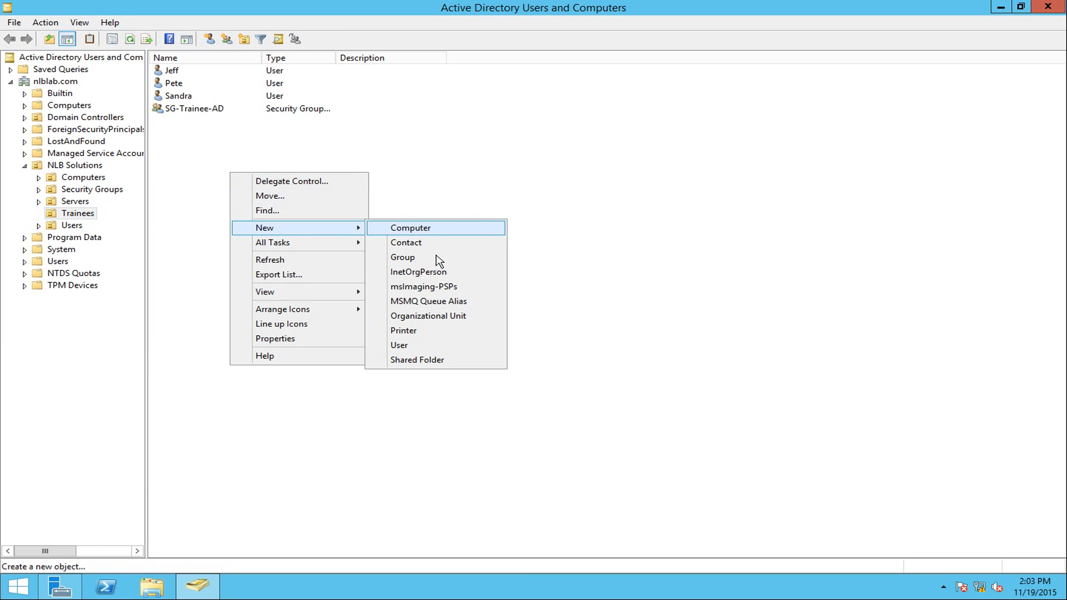
{"action": "left_click", "coordinate": [420, 346]}
{"action": "left_click_drag", "start_coordinate": [212, 27], "coordinate": [543, 194]}
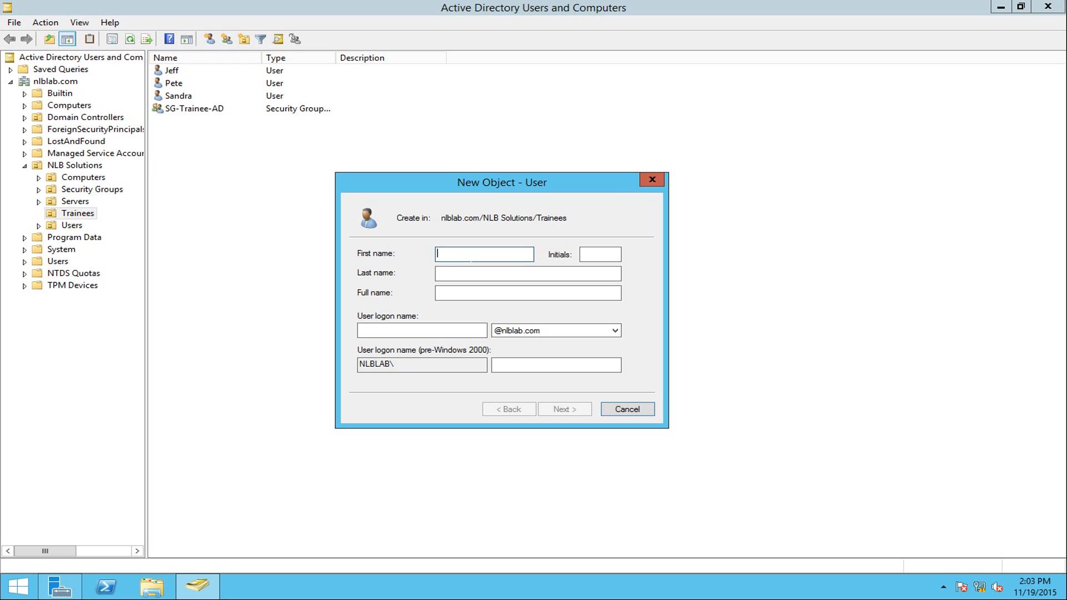
- Fill in first name Dave and the user logon name on the new-user form
{"action": "type", "text": "Dave"}
{"action": "left_click", "coordinate": [422, 330]}
{"action": "type", "text": "Dav"}
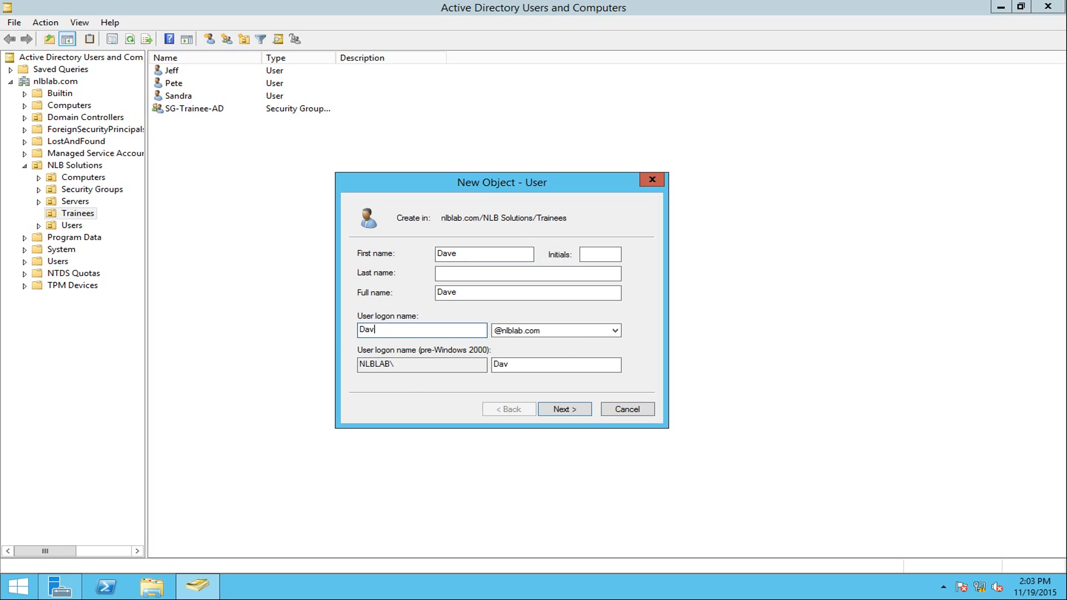
{"action": "left_click", "coordinate": [577, 411]}
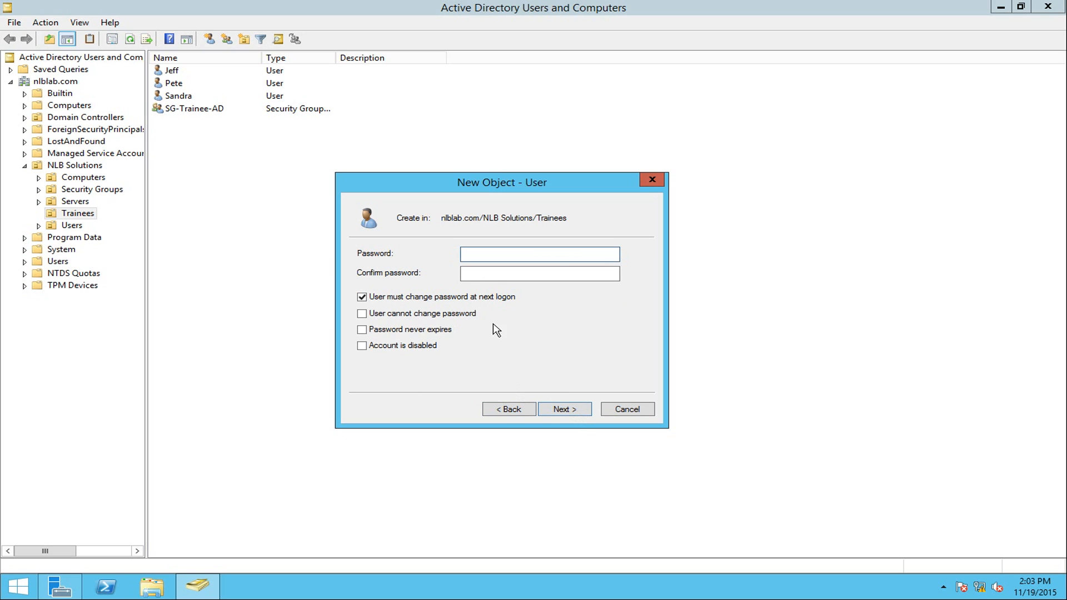
- Set and confirm Dave's initial password, finish the wizard, and refocus the Trainees container
{"action": "type", "text": "•••••"}
{"action": "key", "text": "Tab"}
{"action": "type", "text": "•••••"}
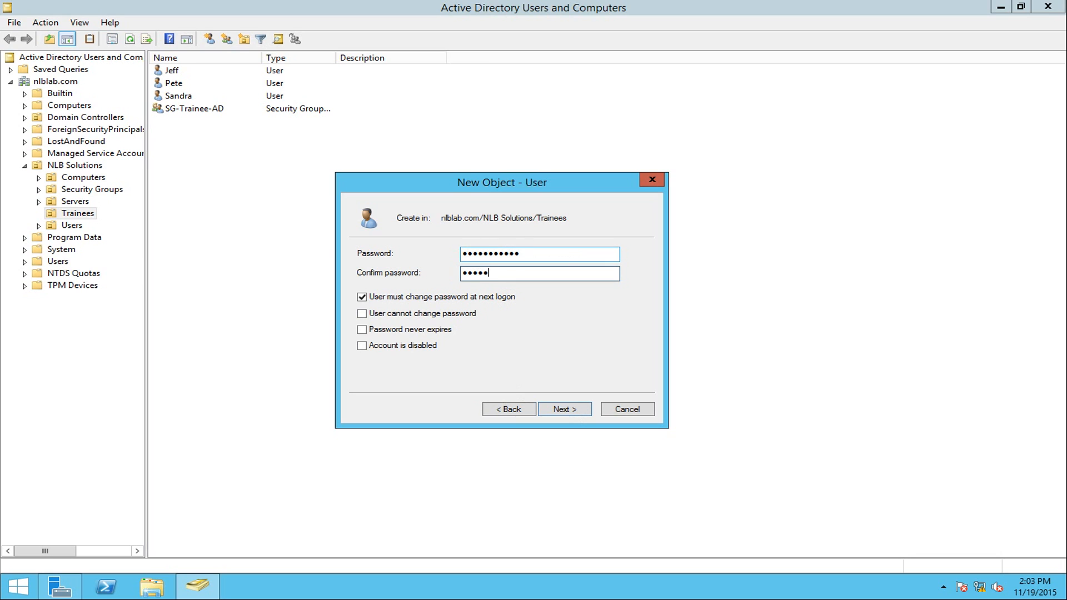
{"action": "left_click", "coordinate": [553, 411]}
{"action": "left_click", "coordinate": [552, 409]}
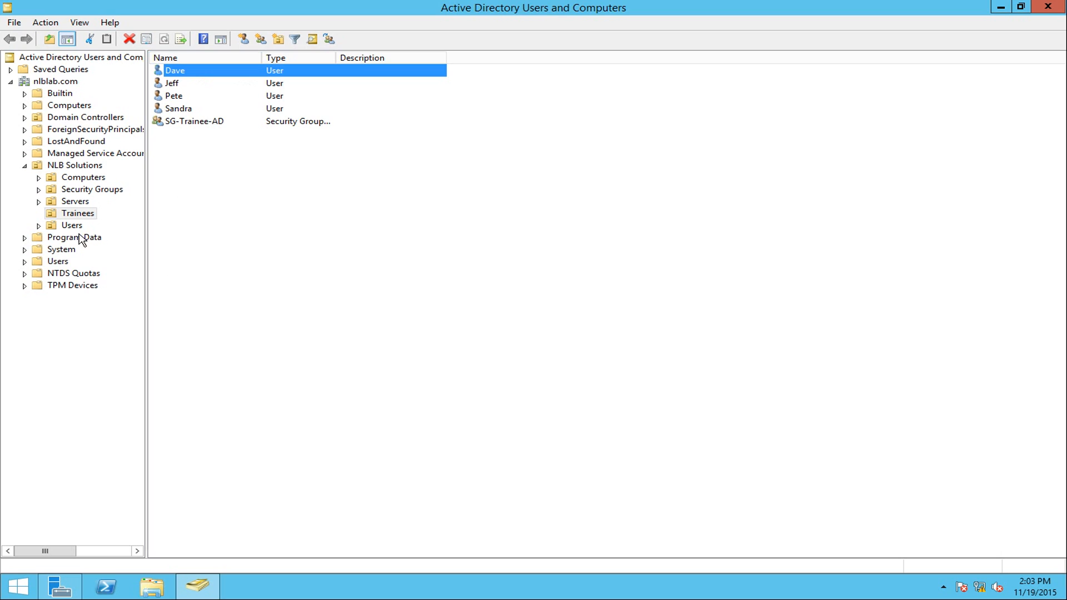
{"action": "left_click", "coordinate": [86, 216]}
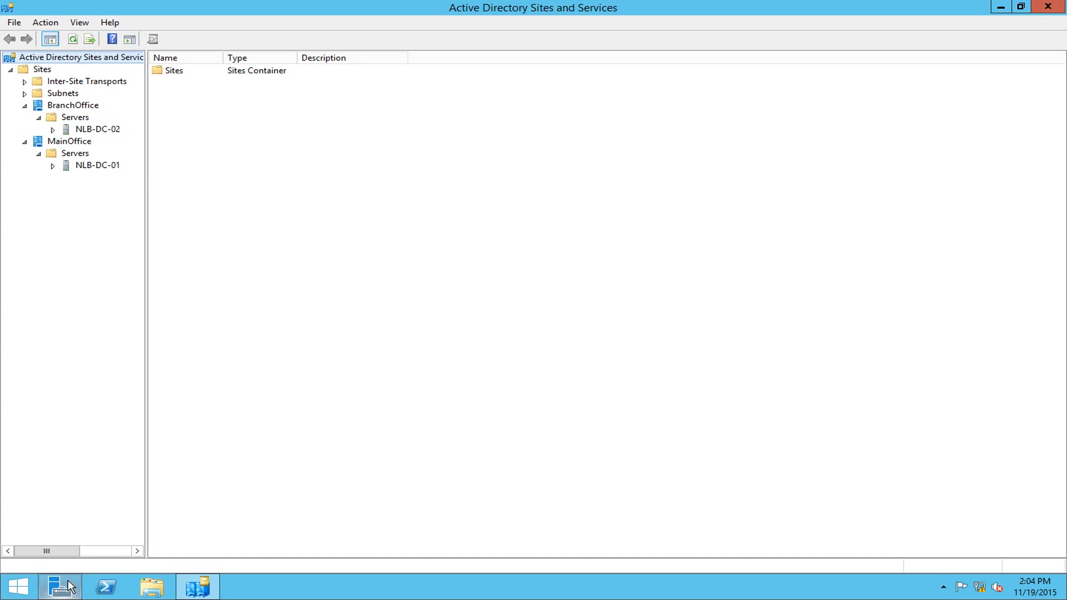
- Open a second Users and Computers window, refresh Trainees (Dave not yet there), then minimize it
{"action": "left_click", "coordinate": [62, 586]}
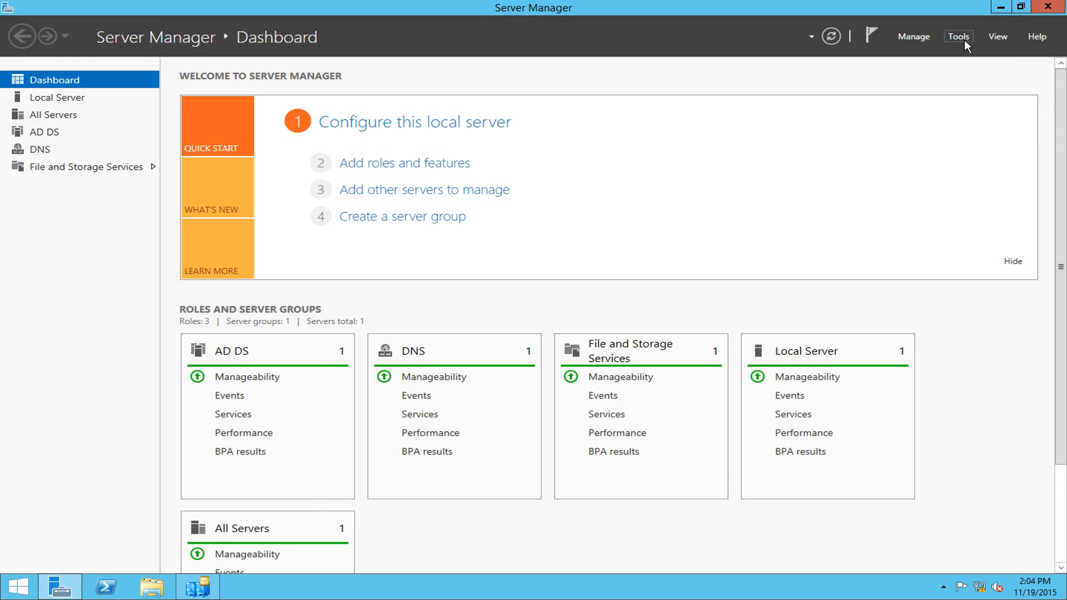
{"action": "left_click", "coordinate": [963, 38]}
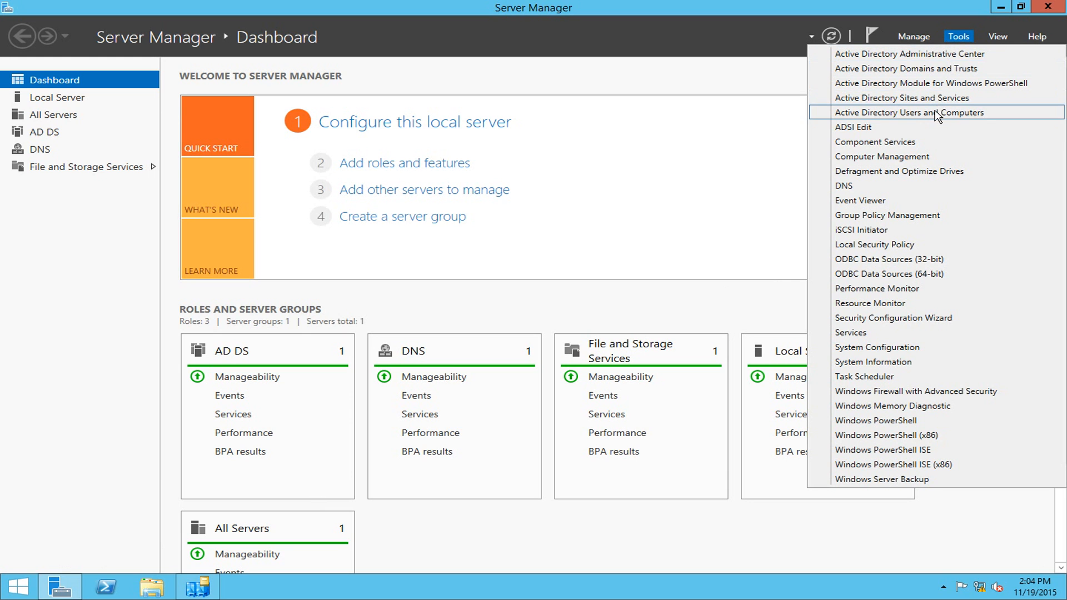
{"action": "left_click", "coordinate": [938, 113]}
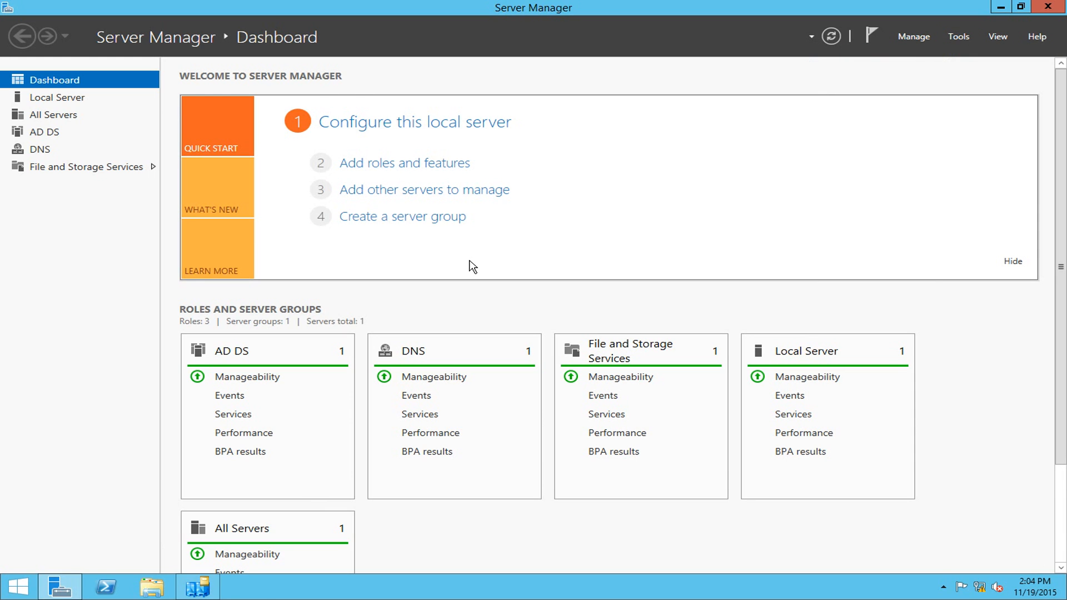
{"action": "right_click", "coordinate": [267, 206]}
{"action": "left_click", "coordinate": [316, 297]}
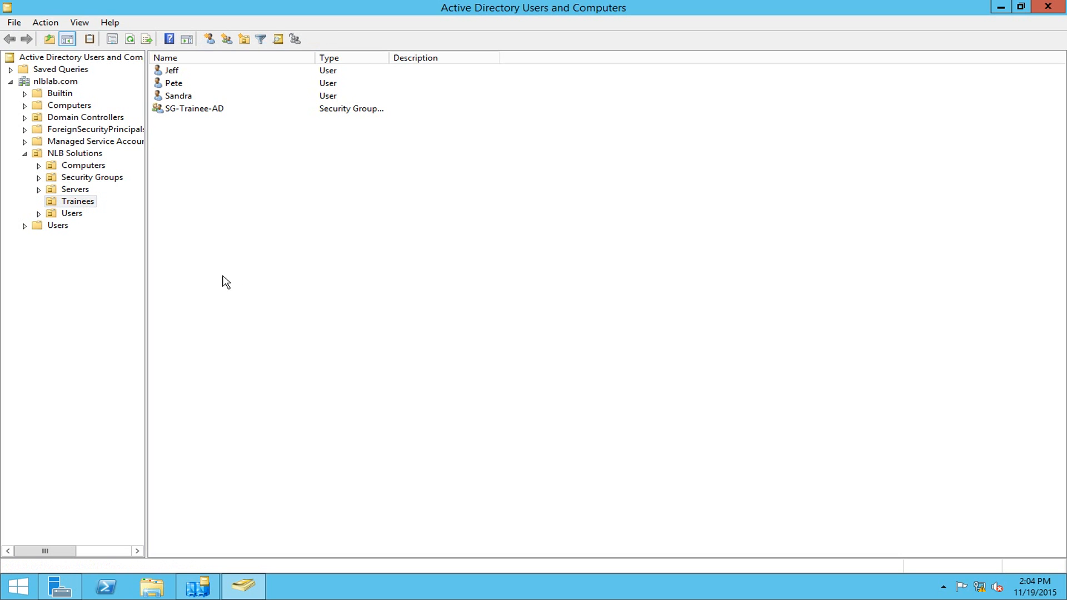
{"action": "left_click_drag", "start_coordinate": [342, 222], "coordinate": [169, 70]}
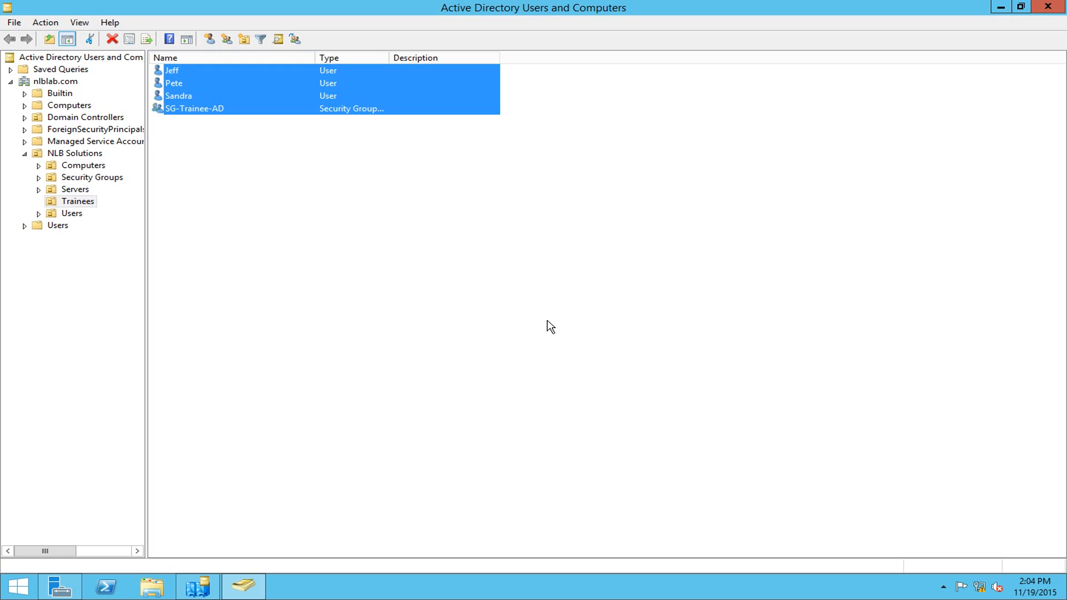
{"action": "left_click", "coordinate": [548, 323]}
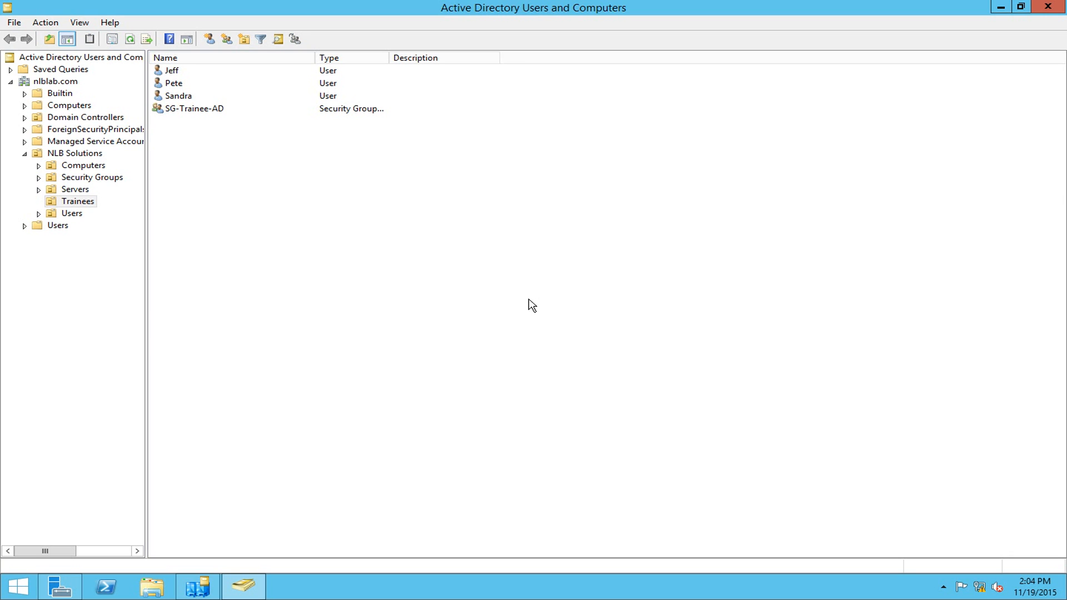
{"action": "left_click", "coordinate": [1000, 7]}
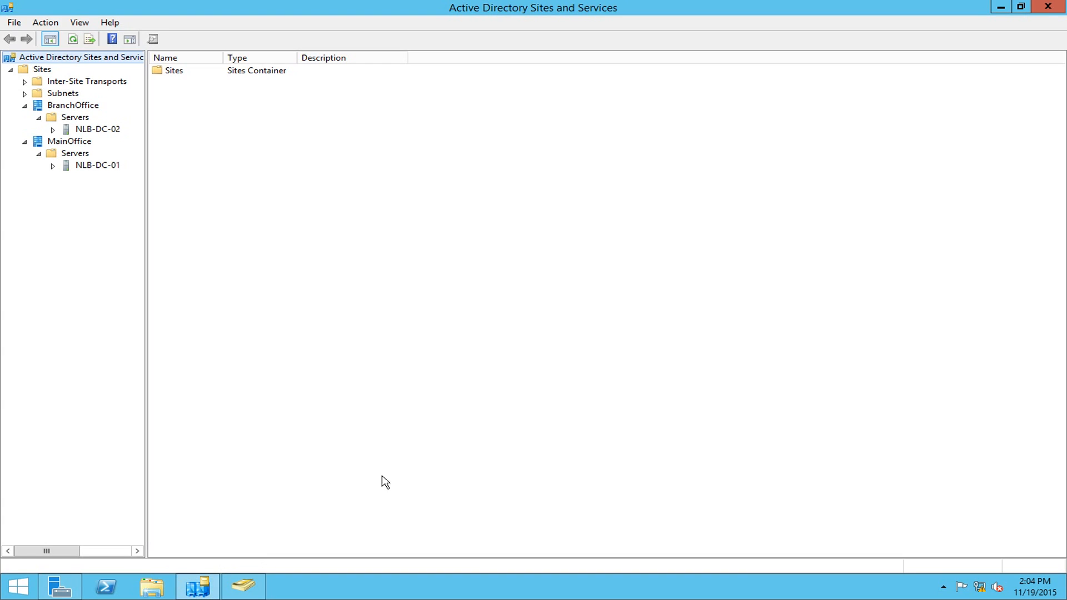
- Review DEFAULTIPSITELINK's 180-minute replication interval under IP transports, cancel, and minimize the console
{"action": "left_click", "coordinate": [72, 82]}
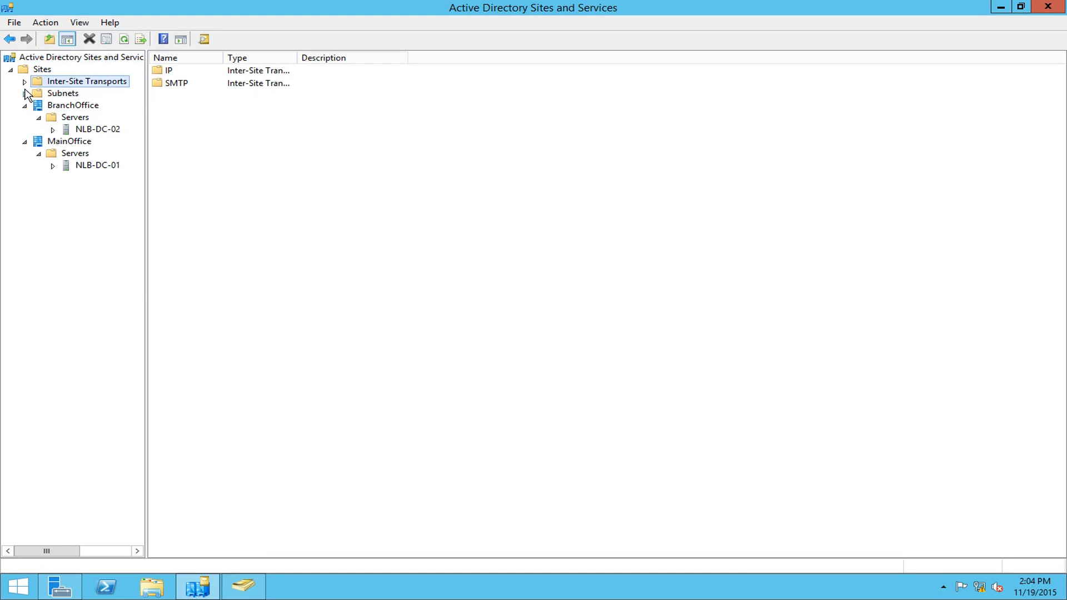
{"action": "left_click", "coordinate": [24, 83]}
{"action": "left_click", "coordinate": [64, 92]}
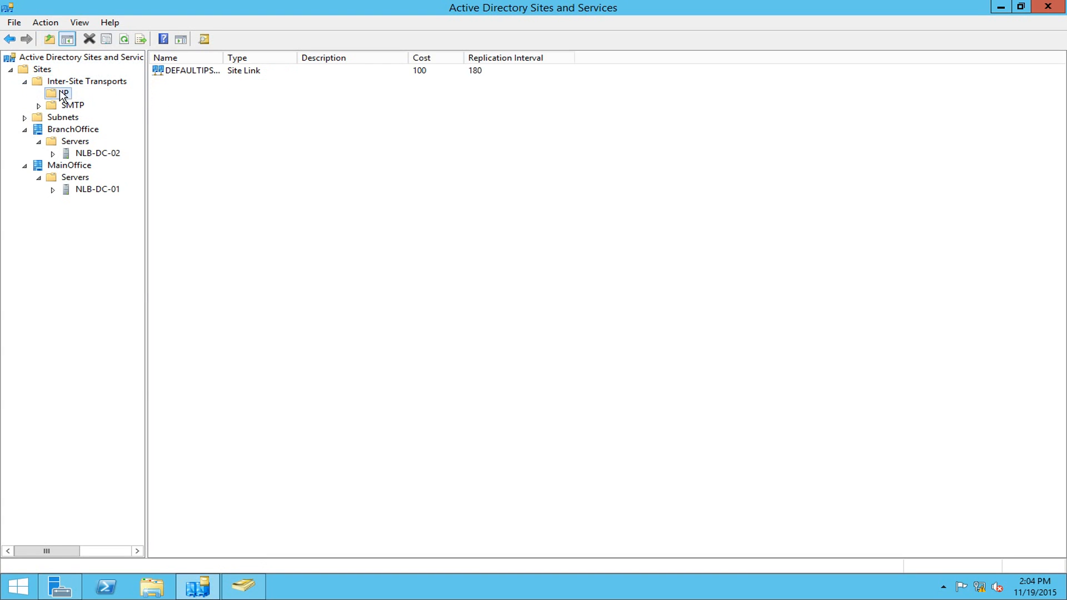
{"action": "left_click", "coordinate": [218, 72]}
{"action": "right_click", "coordinate": [218, 72]}
{"action": "left_click", "coordinate": [253, 113]}
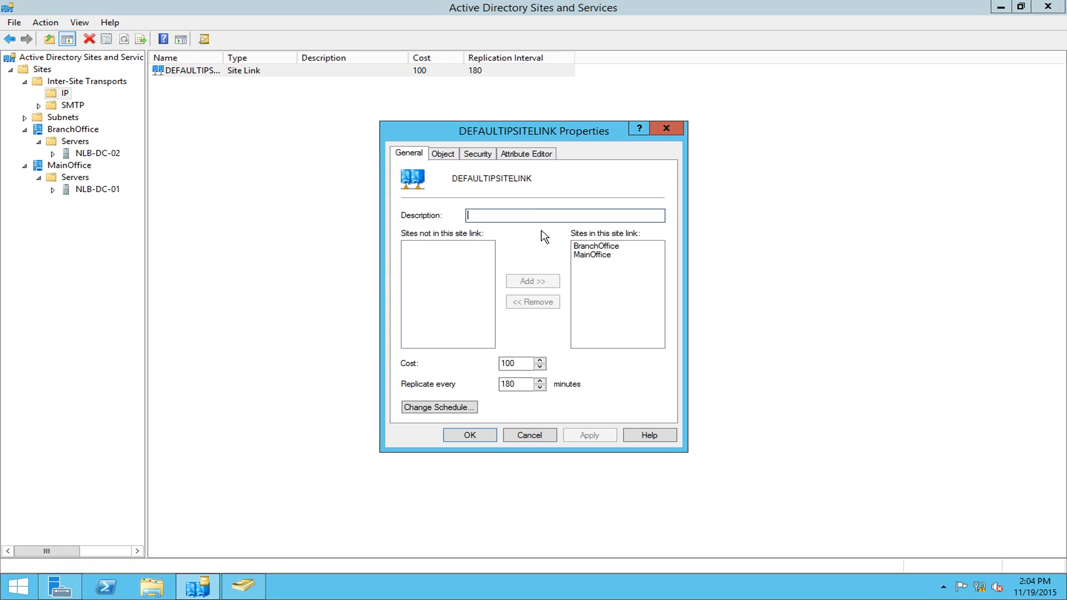
{"action": "double_click", "coordinate": [524, 383]}
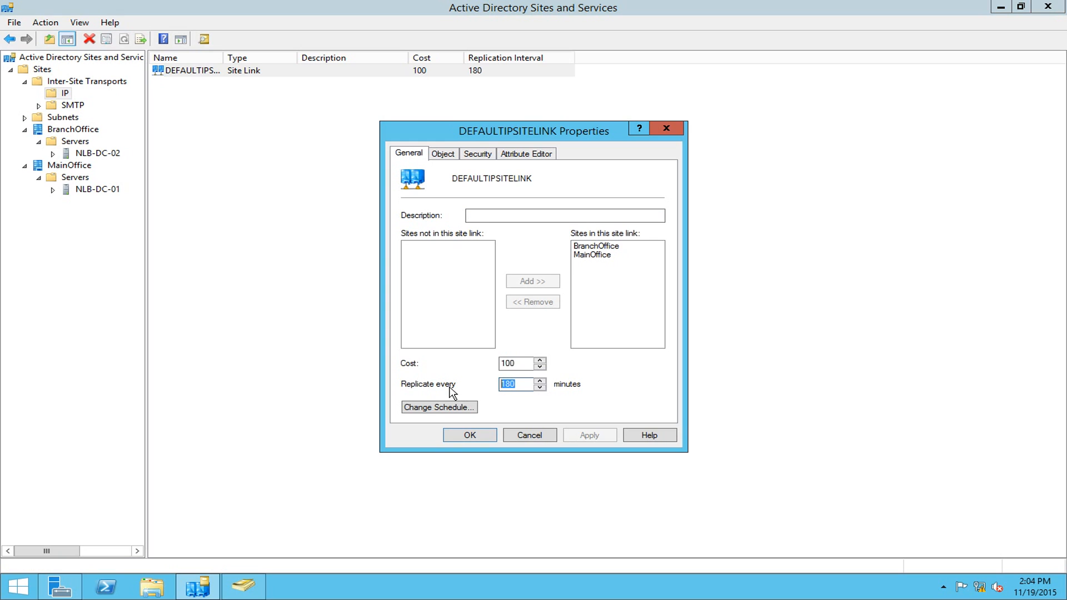
{"action": "left_click", "coordinate": [529, 434]}
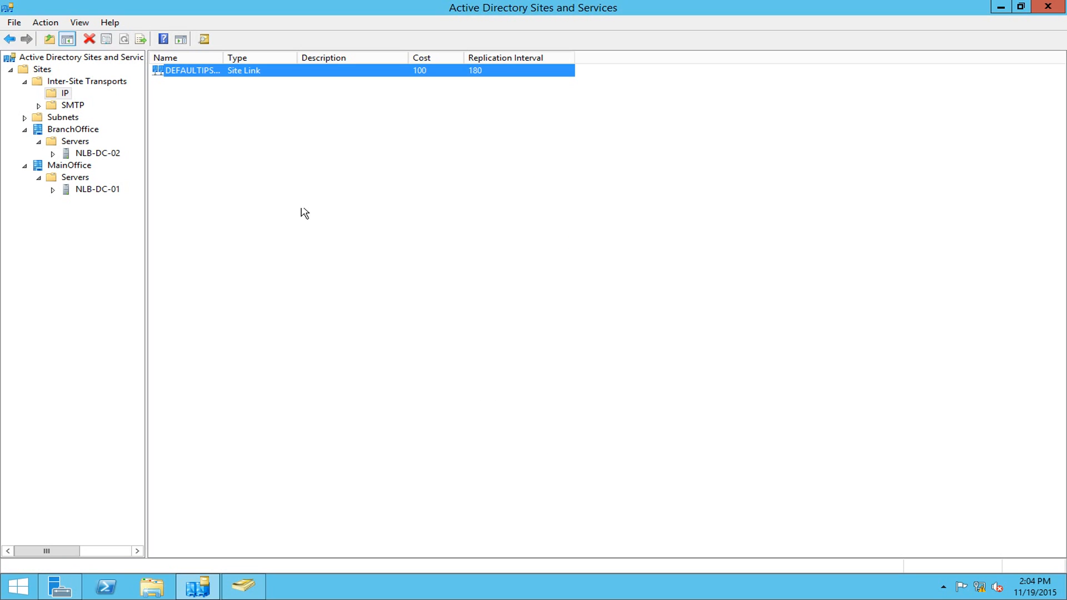
{"action": "left_click", "coordinate": [1000, 7]}
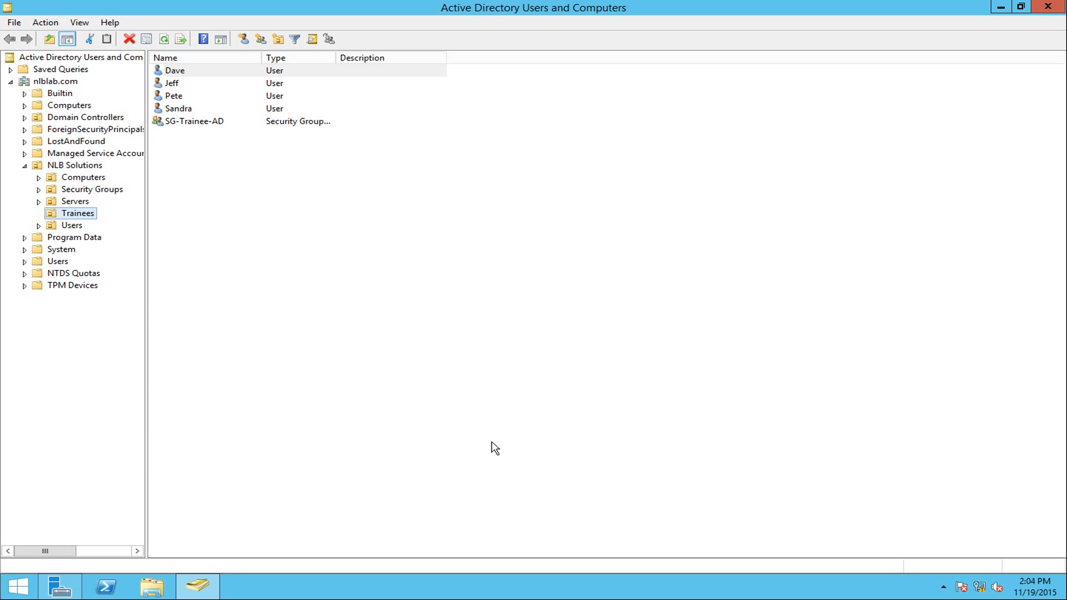
- Start PowerShell as administrator and run repadmin /showrepl to list replication partners
{"action": "right_click", "coordinate": [113, 587]}
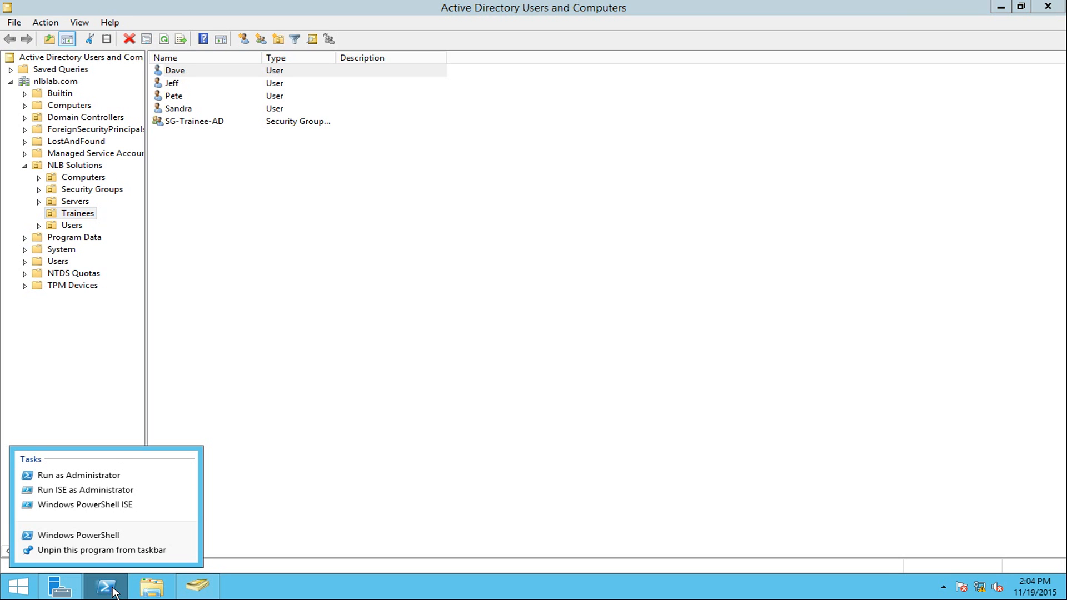
{"action": "left_click", "coordinate": [79, 475]}
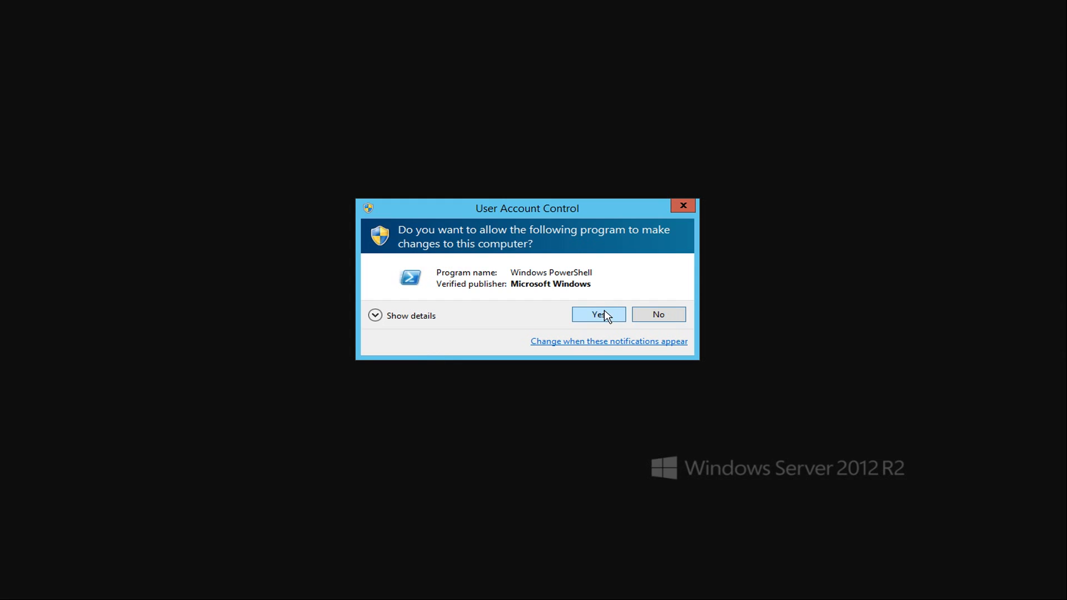
{"action": "left_click", "coordinate": [599, 315]}
{"action": "left_click_drag", "start_coordinate": [387, 27], "coordinate": [524, 52]}
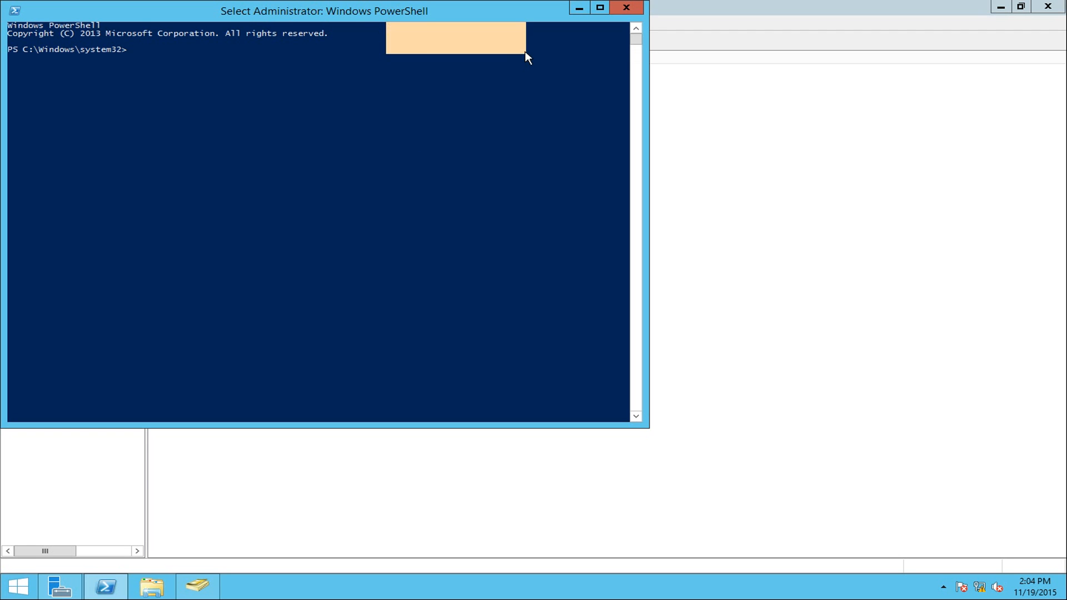
{"action": "left_click", "coordinate": [391, 42]}
{"action": "left_click_drag", "start_coordinate": [370, 17], "coordinate": [706, 106]}
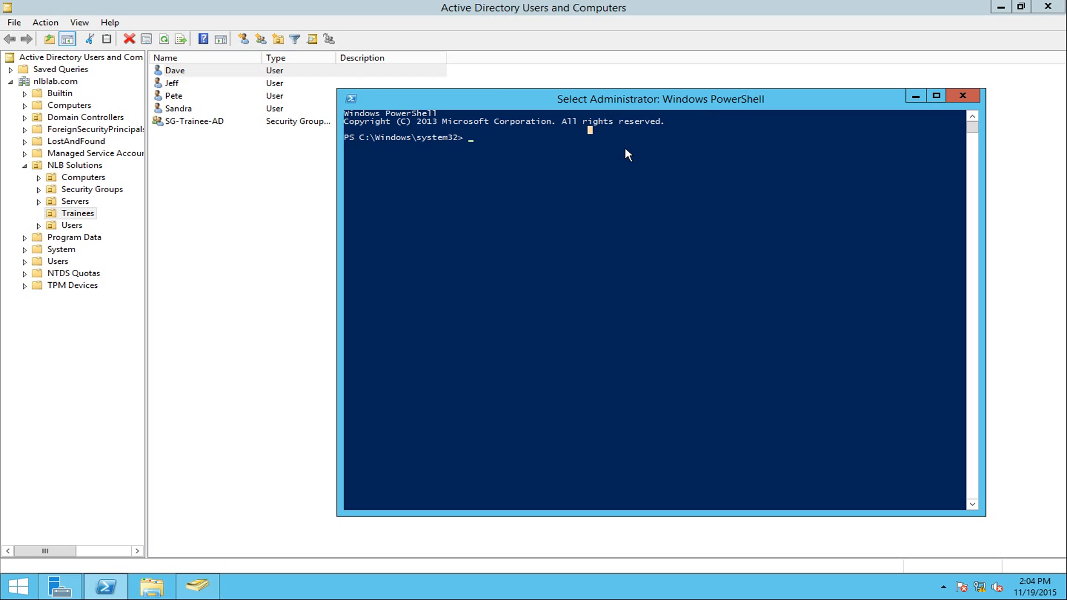
{"action": "type", "text": "rep"}
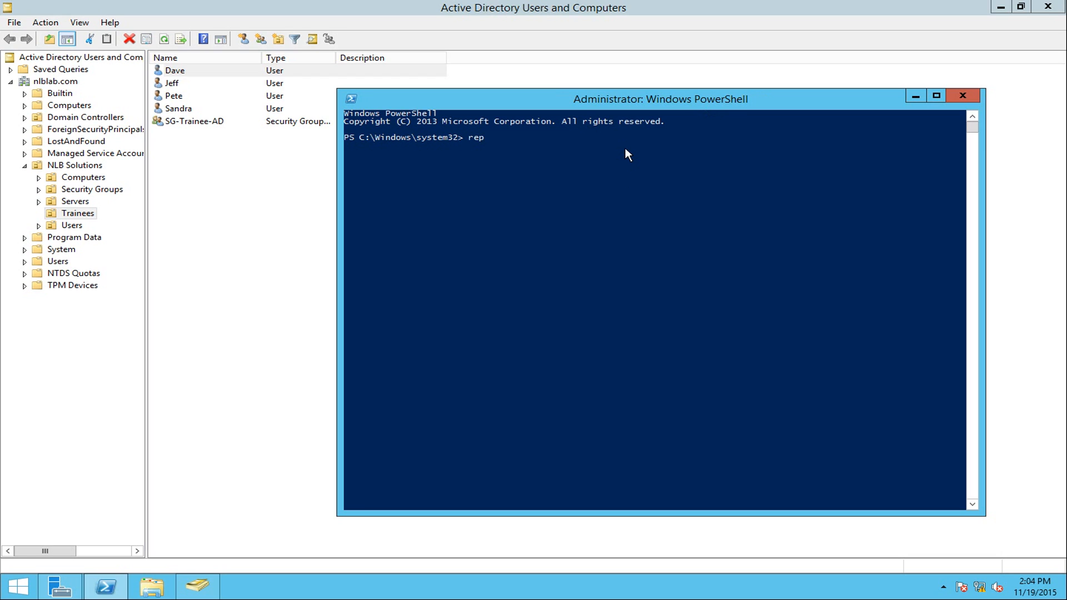
{"action": "type", "text": "admin /showrepl"}
{"action": "key", "text": "Return"}
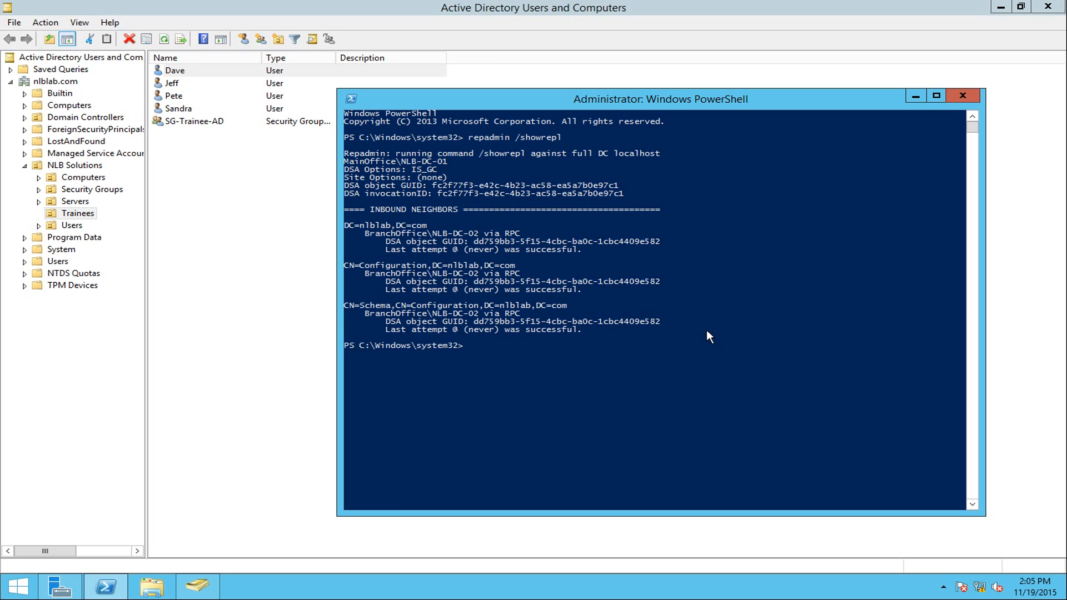
- Run repadmin /syncall, then rerun repadmin /showrepl to confirm the sync succeeded
{"action": "key", "text": "Up"}
{"action": "key", "text": "BackSpace"}
{"action": "key", "text": "BackSpace"}
{"action": "key", "text": "BackSpace"}
{"action": "key", "text": "BackSpace"}
{"action": "key", "text": "BackSpace"}
{"action": "key", "text": "BackSpace"}
{"action": "key", "text": "BackSpace"}
{"action": "key", "text": "BackSpace"}
{"action": "type", "text": "syncall"}
{"action": "key", "text": "Return"}
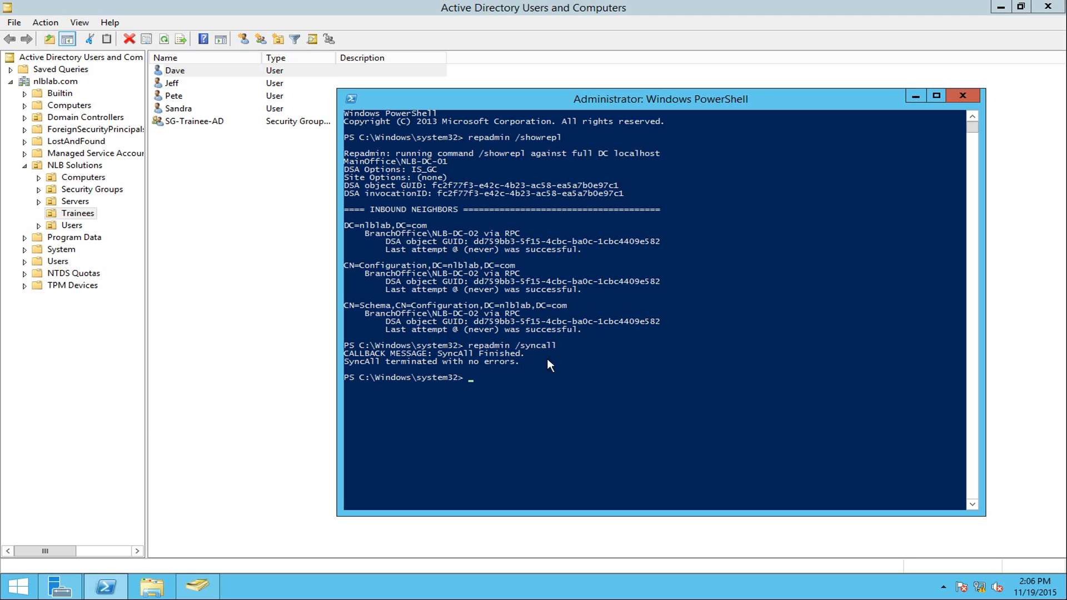
{"action": "key", "text": "Up"}
{"action": "key", "text": "Up"}
{"action": "key", "text": "Return"}
{"action": "scroll", "coordinate": [595, 395], "scroll_direction": "down", "scroll_amount": 1}
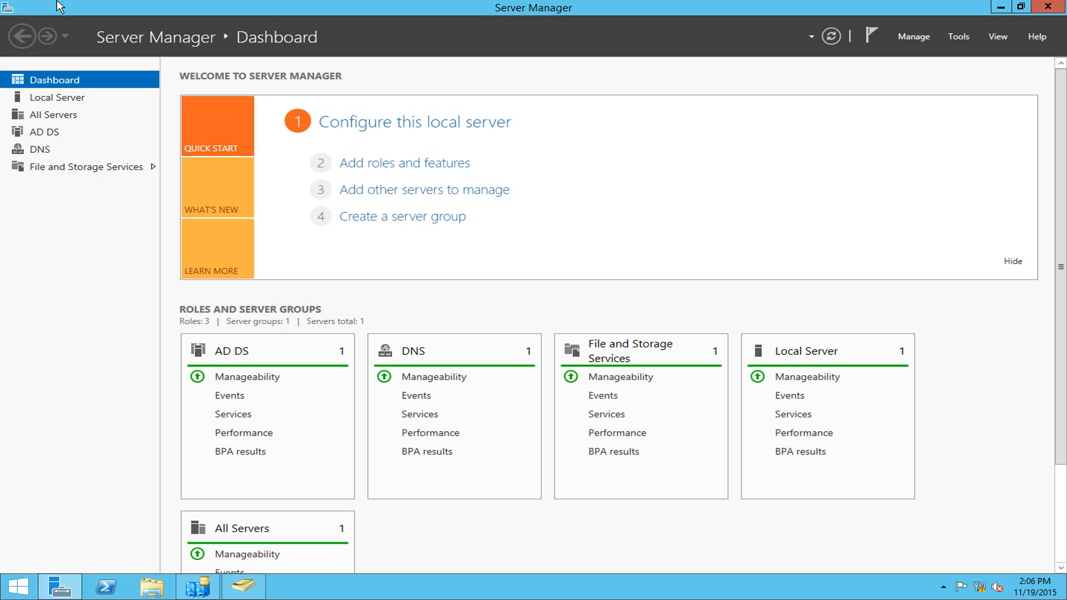
- Refresh the Trainees list in the other Users and Computers window to check for Dave
{"action": "left_click", "coordinate": [248, 589]}
{"action": "right_click", "coordinate": [291, 196]}
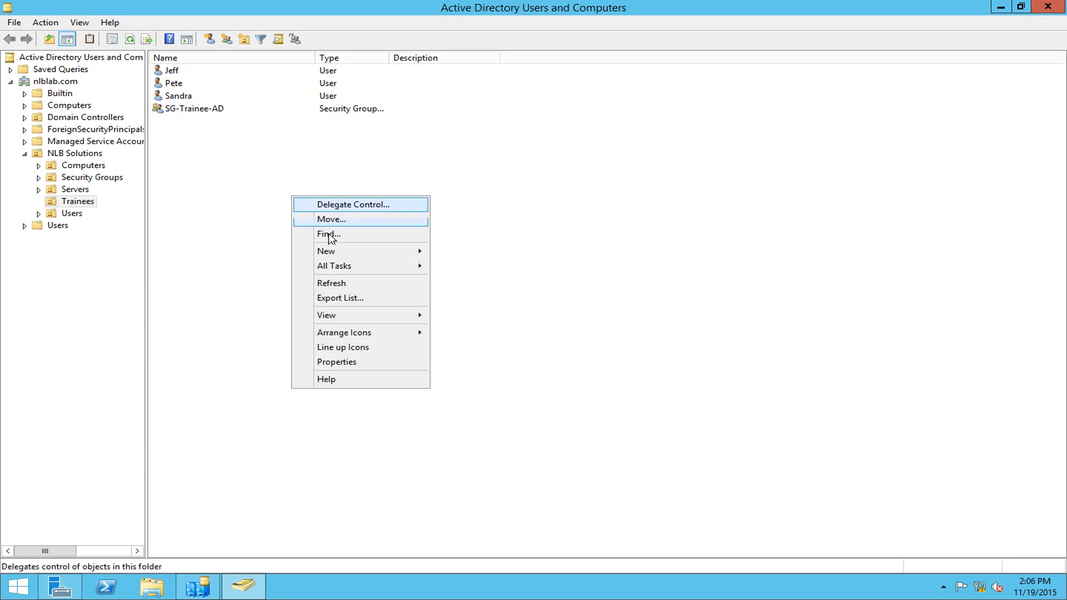
{"action": "left_click", "coordinate": [338, 283]}
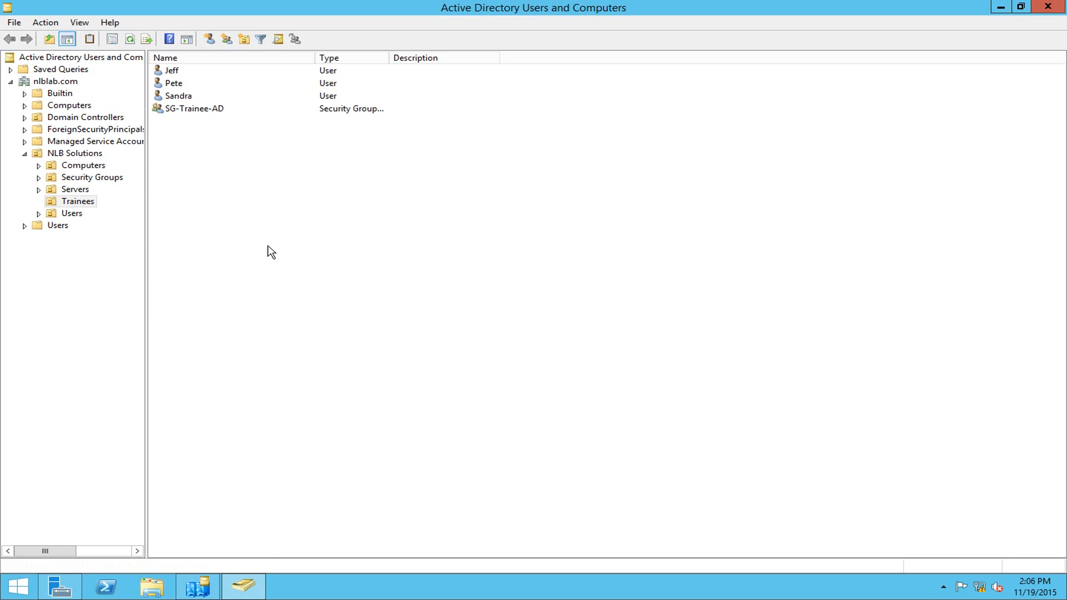
- Start a new administrator PowerShell and run repadmin /syncall
{"action": "right_click", "coordinate": [109, 590]}
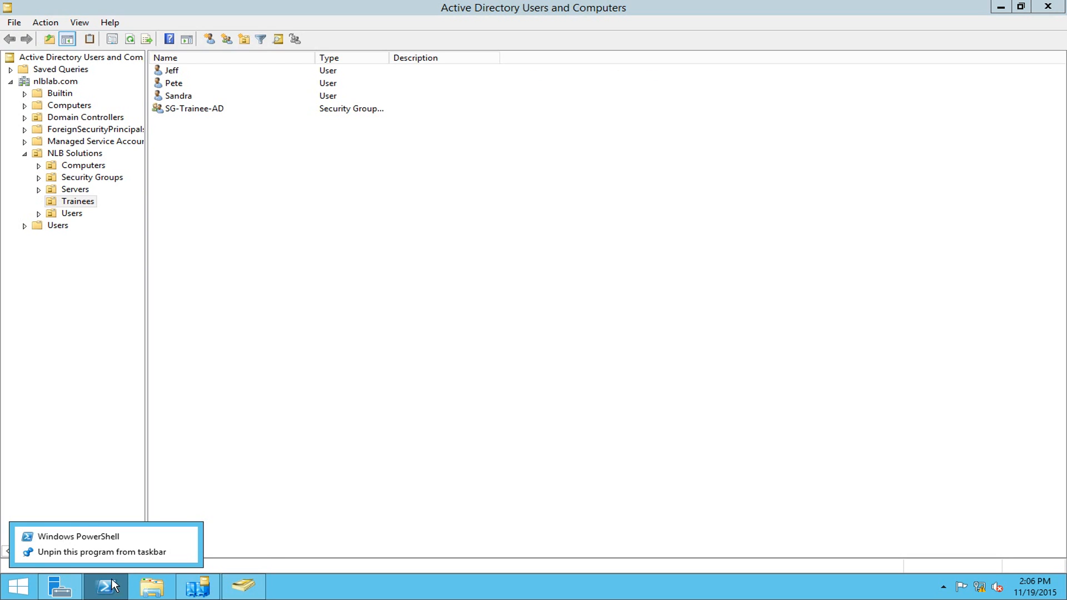
{"action": "right_click", "coordinate": [114, 537]}
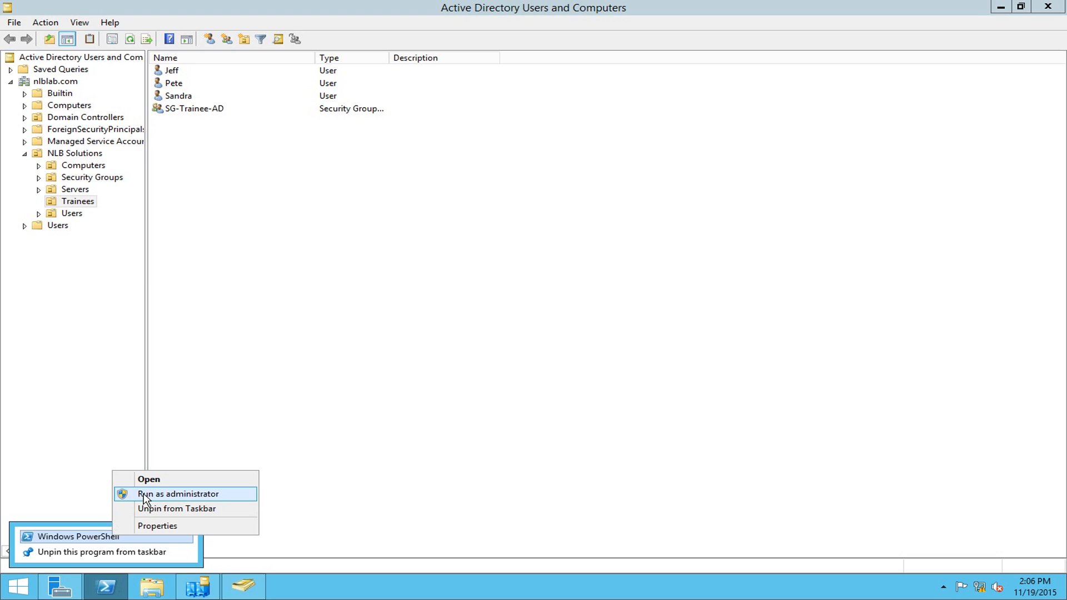
{"action": "left_click", "coordinate": [141, 494]}
{"action": "left_click", "coordinate": [586, 316]}
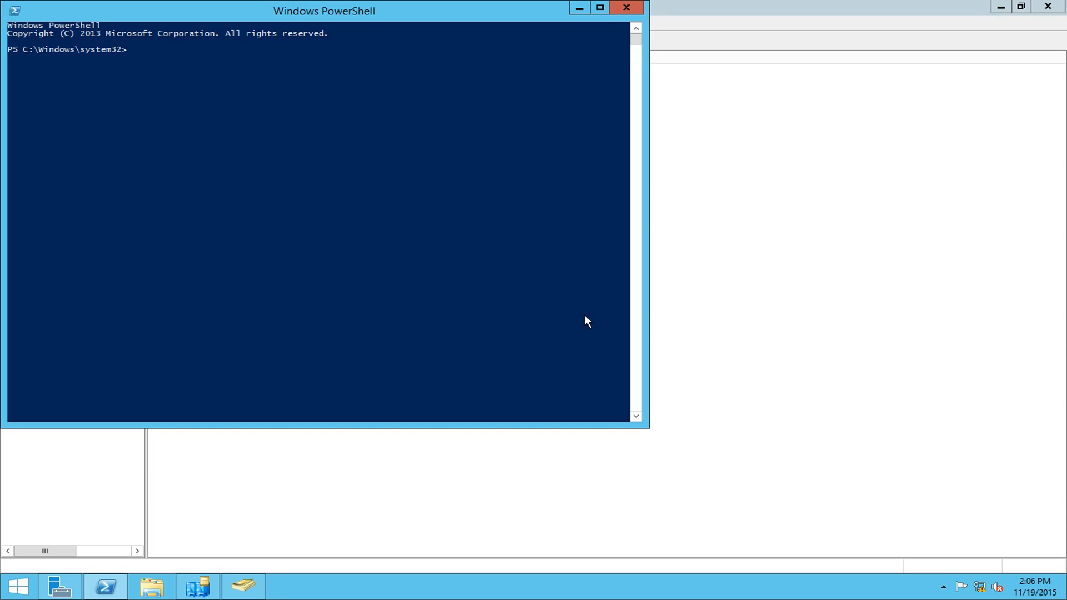
{"action": "left_click_drag", "start_coordinate": [335, 24], "coordinate": [648, 171]}
{"action": "left_click", "coordinate": [552, 233]}
{"action": "type", "text": "rep"}
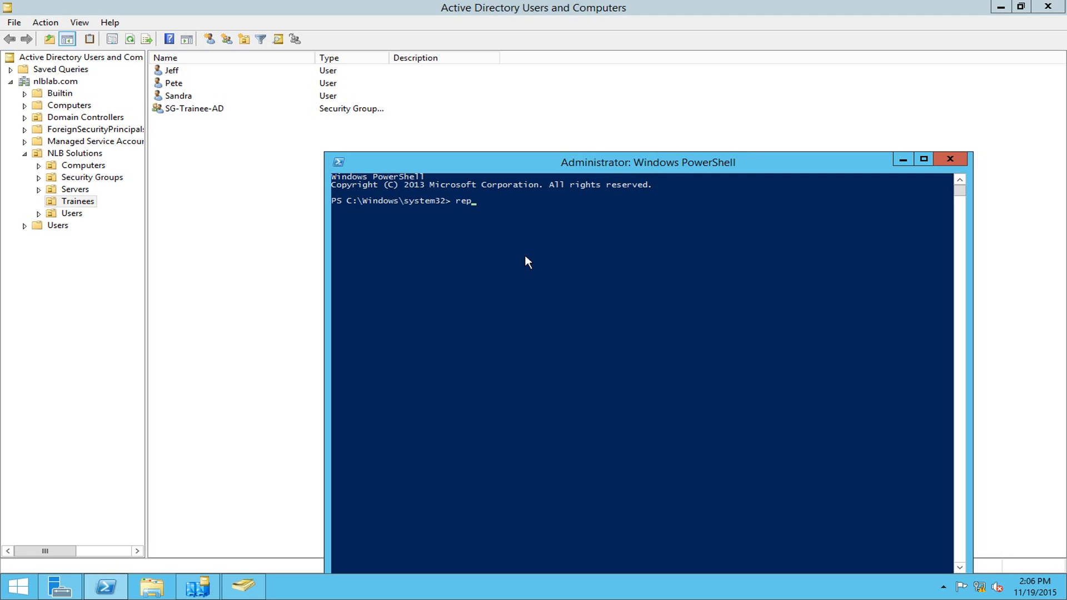
{"action": "type", "text": "admin /syncall"}
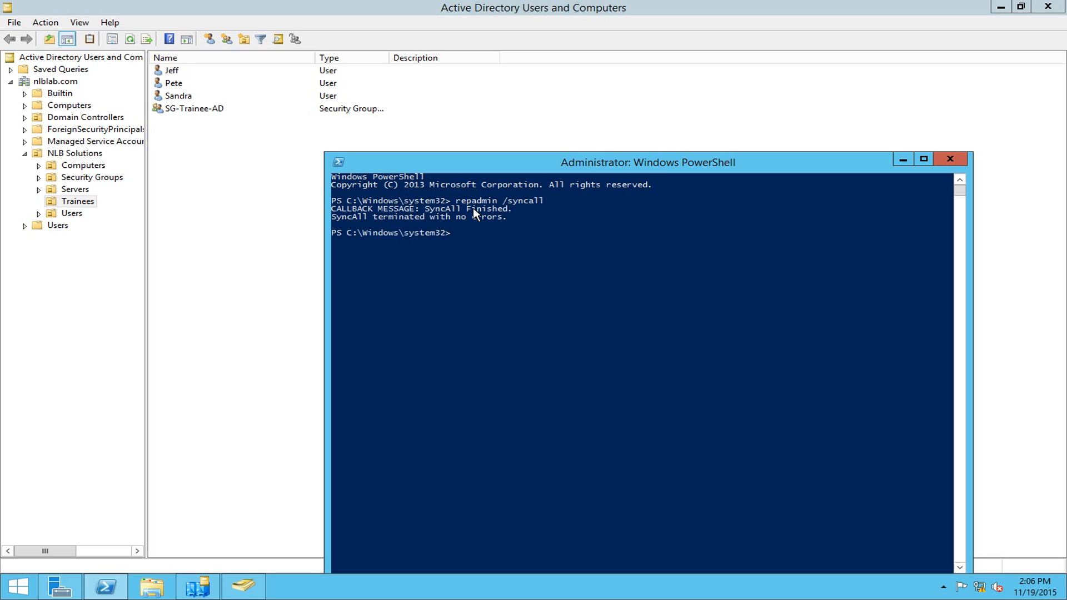
- Run repadmin /showrepl to list NLB-DC-02's inbound replication from NLB-DC-01
{"action": "left_click", "coordinate": [546, 232]}
{"action": "key", "text": "Escape"}
{"action": "key", "text": "Up"}
{"action": "key", "text": "BackSpace"}
{"action": "key", "text": "BackSpace"}
{"action": "key", "text": "BackSpace"}
{"action": "key", "text": "BackSpace"}
{"action": "key", "text": "BackSpace"}
{"action": "key", "text": "BackSpace"}
{"action": "key", "text": "BackSpace"}
{"action": "type", "text": "showrepl"}
{"action": "key", "text": "Return"}
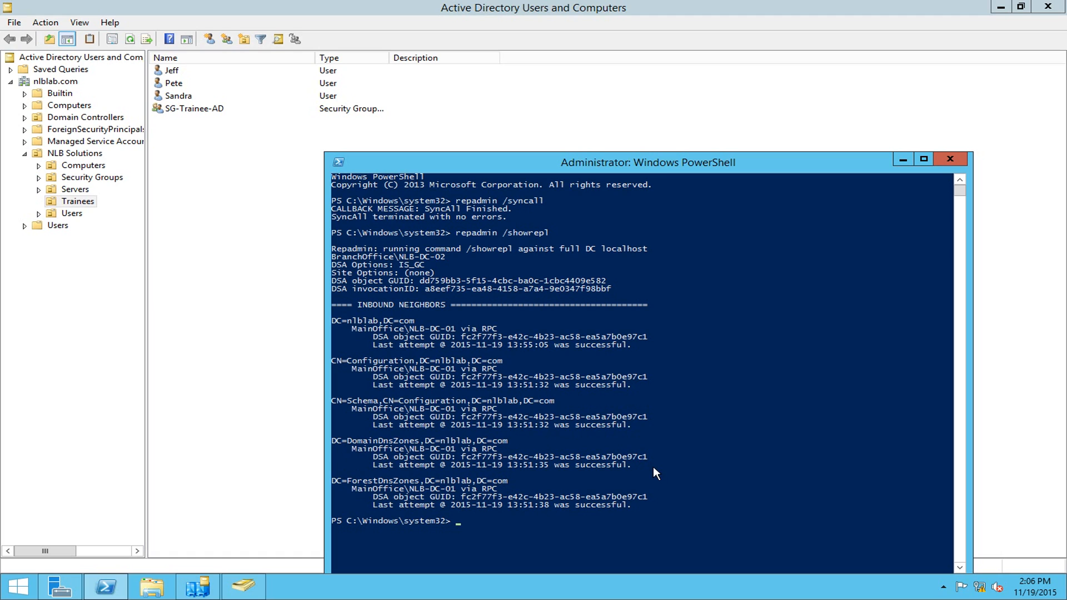
- Refresh the Trainees list twice to look for Dave, then return to Server Manager
{"action": "right_click", "coordinate": [236, 200]}
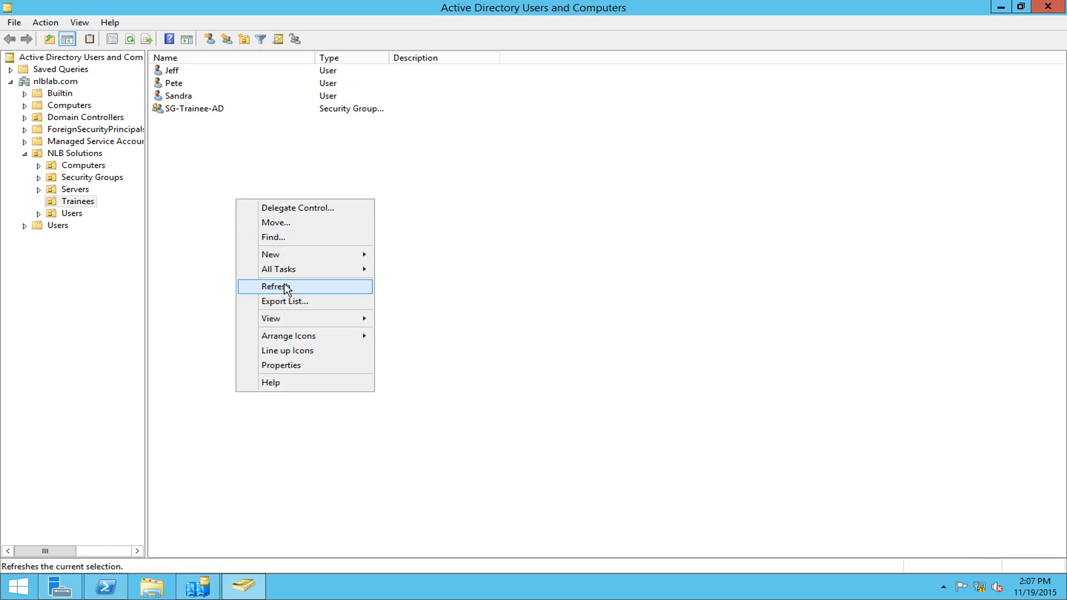
{"action": "left_click", "coordinate": [285, 286]}
{"action": "right_click", "coordinate": [275, 241]}
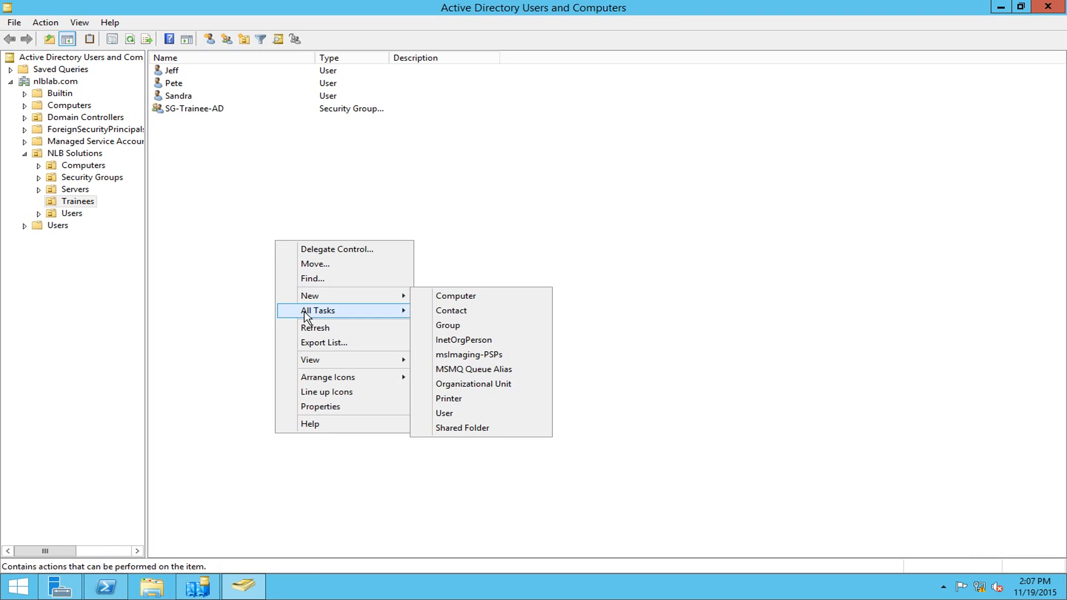
{"action": "left_click", "coordinate": [306, 332]}
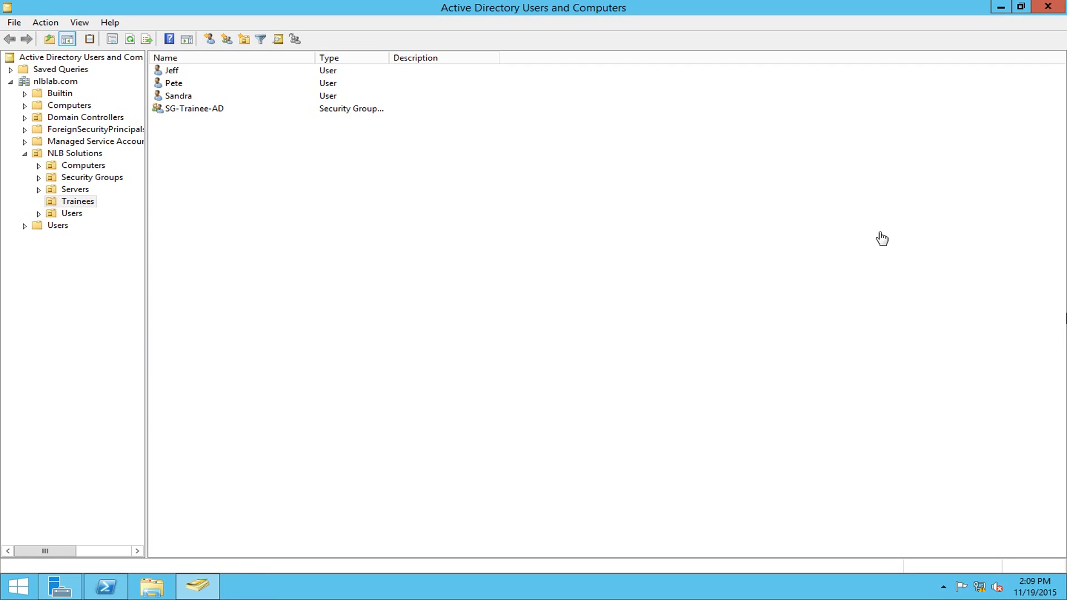
{"action": "left_click", "coordinate": [78, 581]}
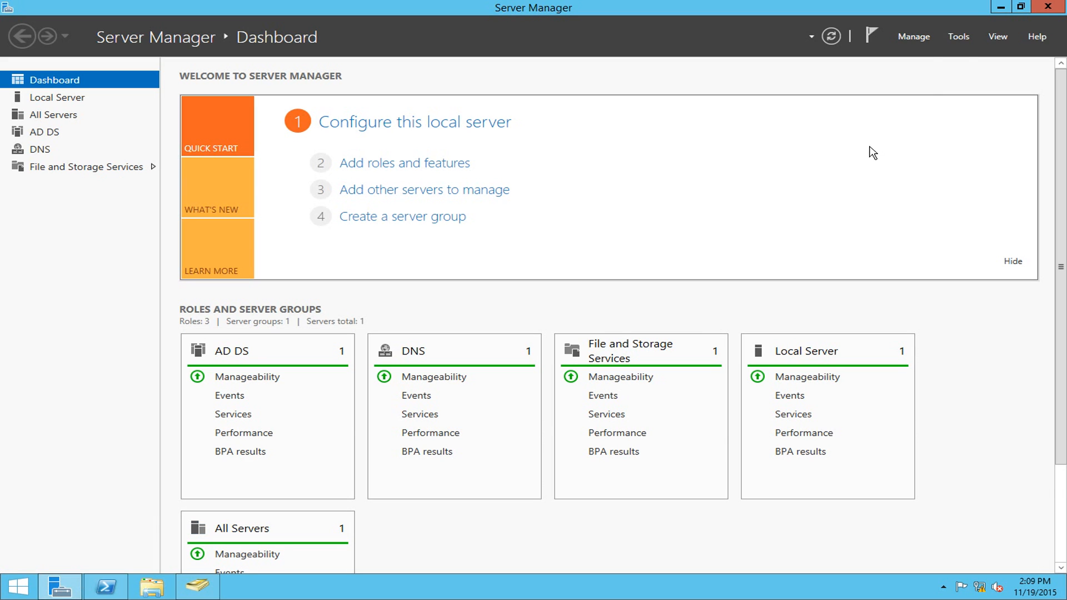
- Launch Sites and Services and drill into BranchOffice > Servers > NLB-DC-02 > NTDS Settings
{"action": "left_click", "coordinate": [958, 36]}
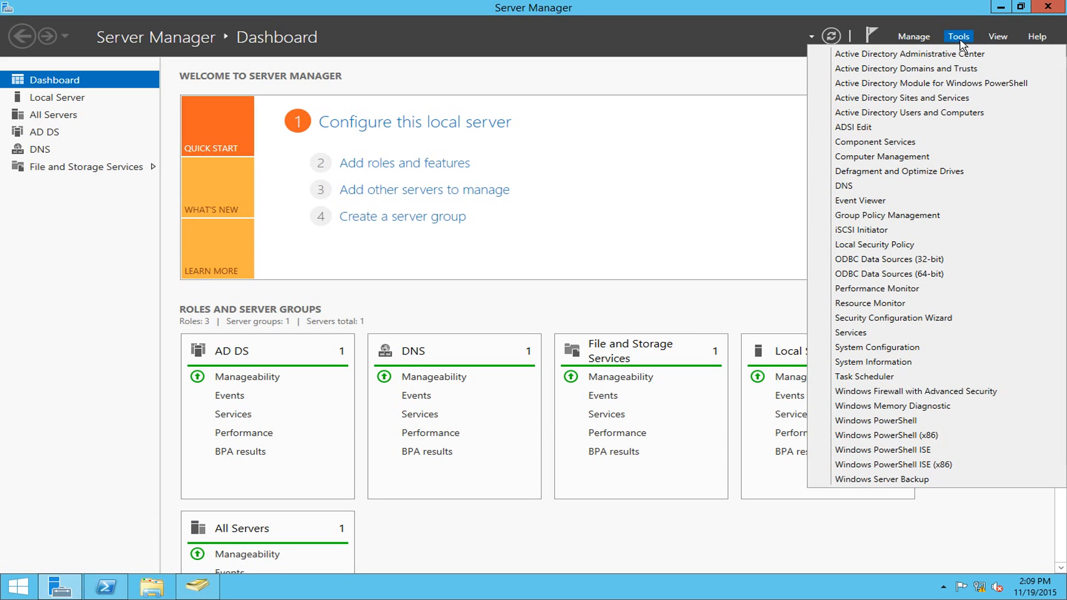
{"action": "left_click", "coordinate": [917, 99]}
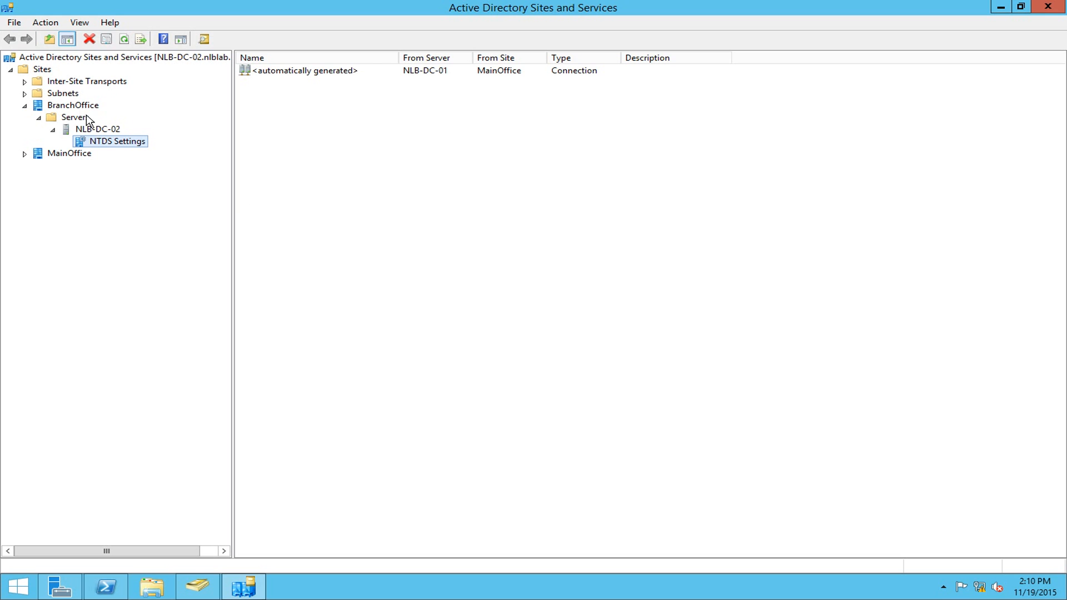
{"action": "left_click", "coordinate": [69, 105]}
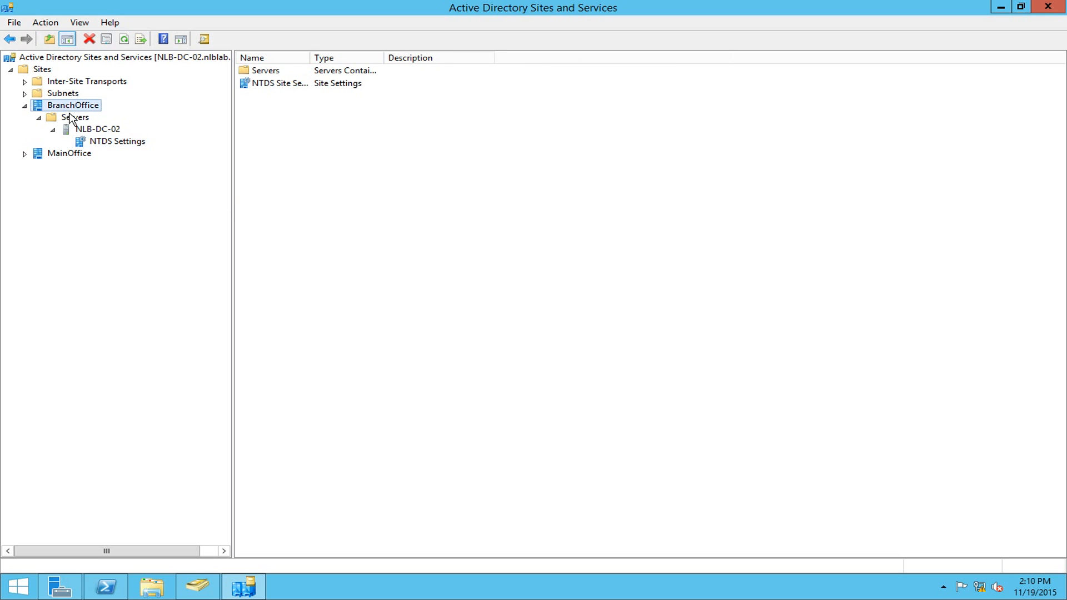
{"action": "left_click", "coordinate": [72, 118]}
{"action": "left_click", "coordinate": [67, 106]}
{"action": "left_click", "coordinate": [65, 118]}
{"action": "left_click", "coordinate": [81, 131]}
{"action": "double_click", "coordinate": [64, 129]}
{"action": "double_click", "coordinate": [64, 129]}
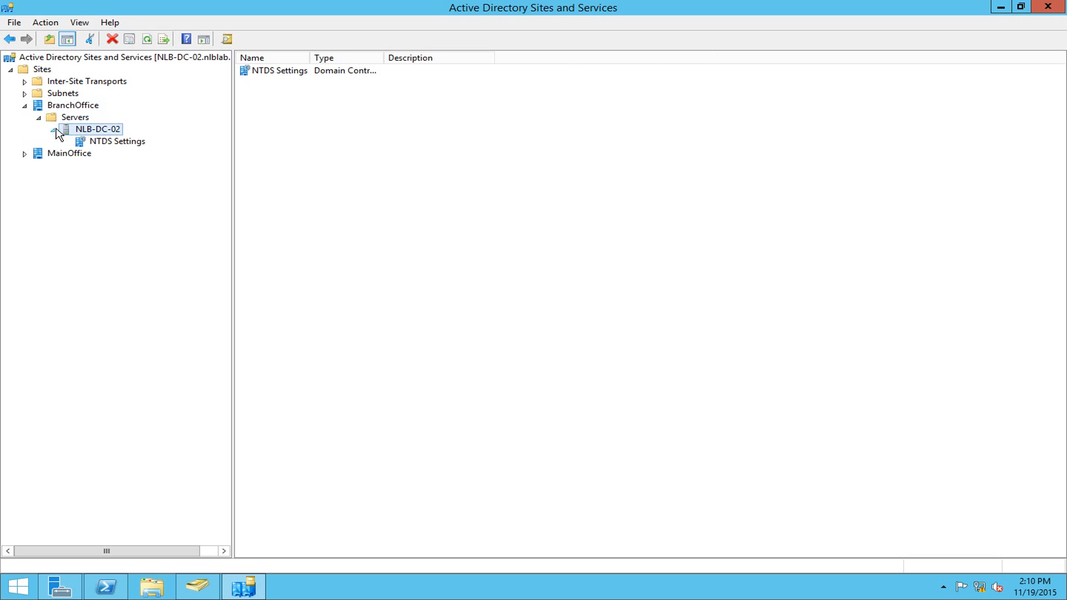
{"action": "left_click", "coordinate": [118, 142]}
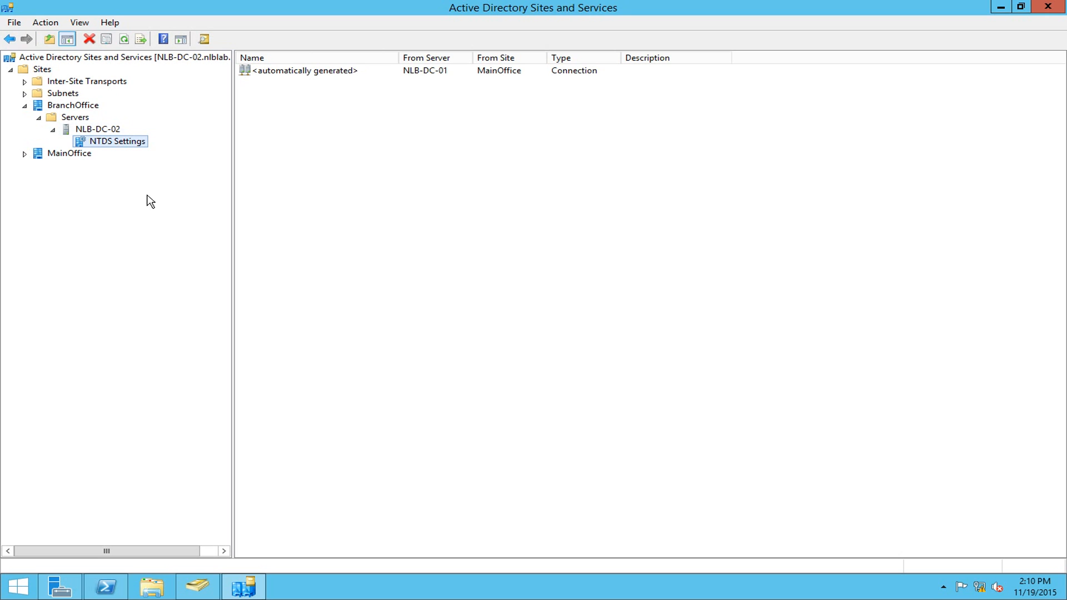
- Open the properties of the automatically generated connection from NLB-DC-01
{"action": "left_click", "coordinate": [592, 73]}
{"action": "right_click", "coordinate": [568, 73]}
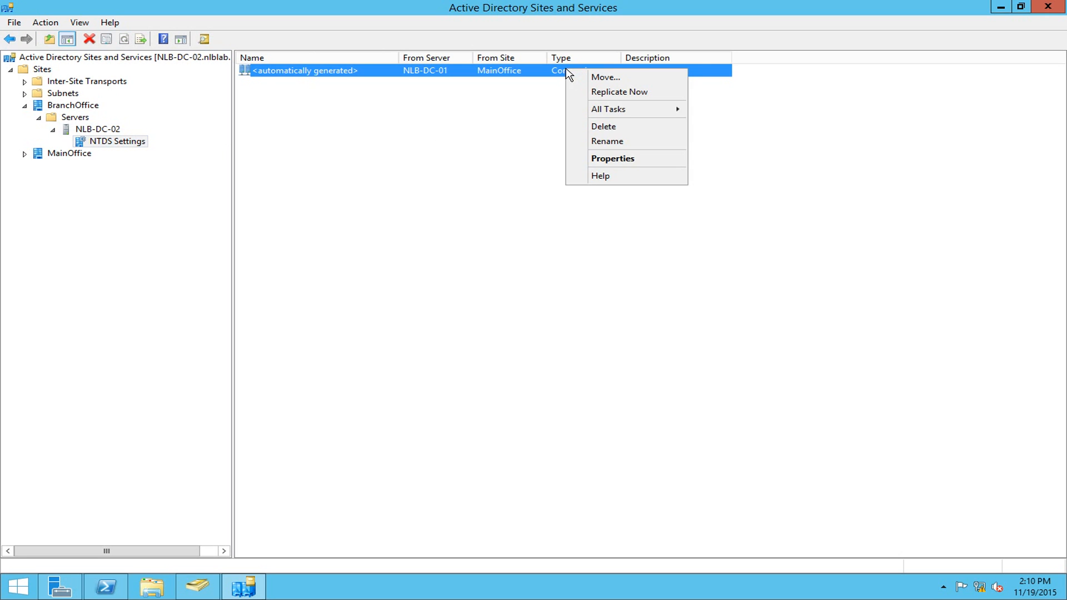
{"action": "left_click", "coordinate": [607, 158]}
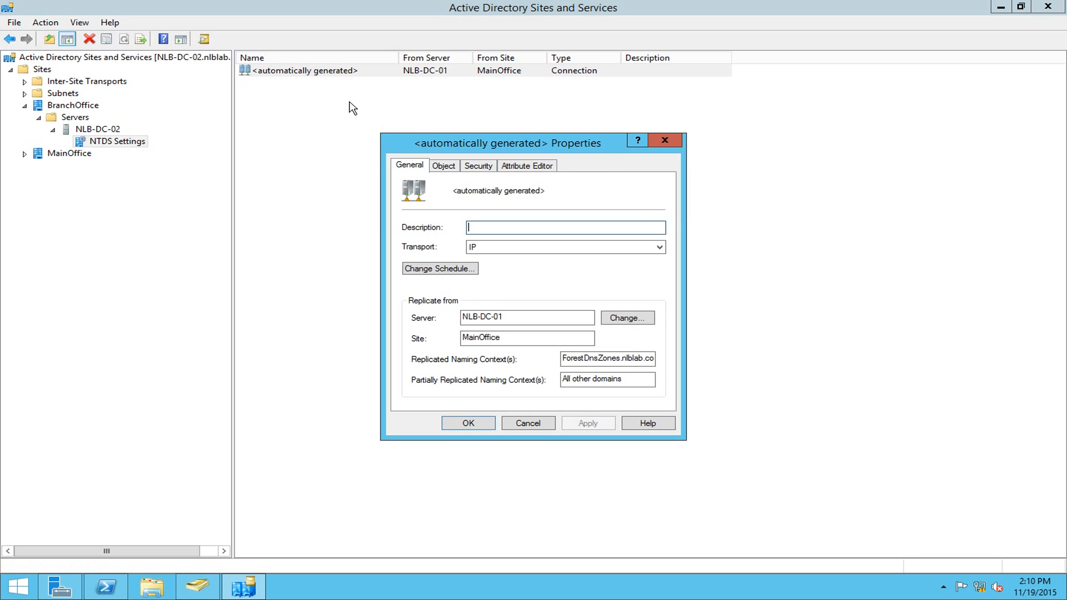
{"action": "left_click_drag", "start_coordinate": [545, 140], "coordinate": [566, 168]}
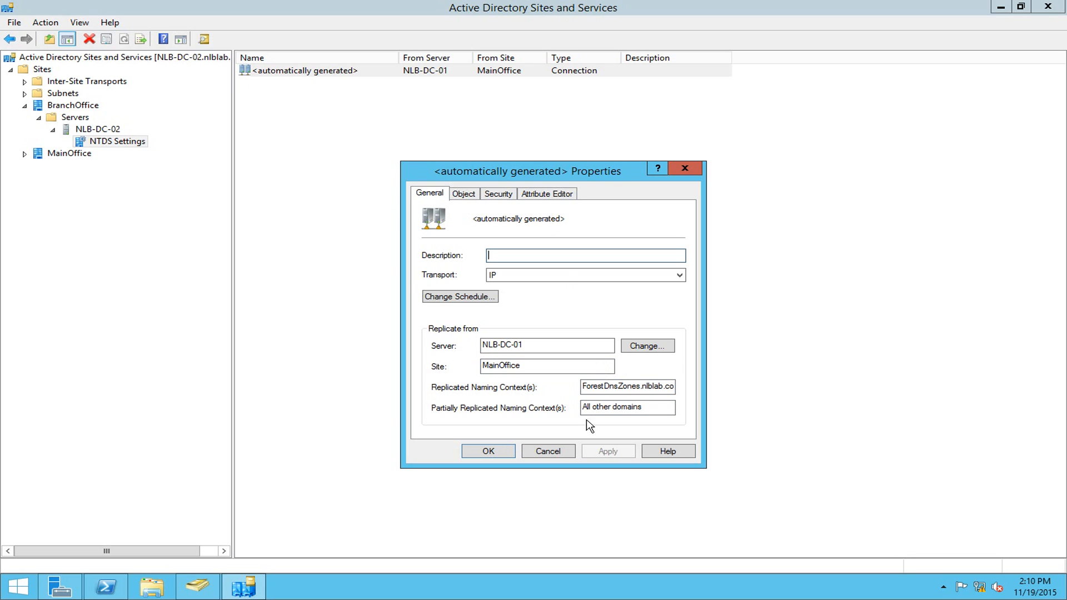
- Close the properties and run Replicate Now on the connection from NLB-DC-01
{"action": "left_click", "coordinate": [550, 452]}
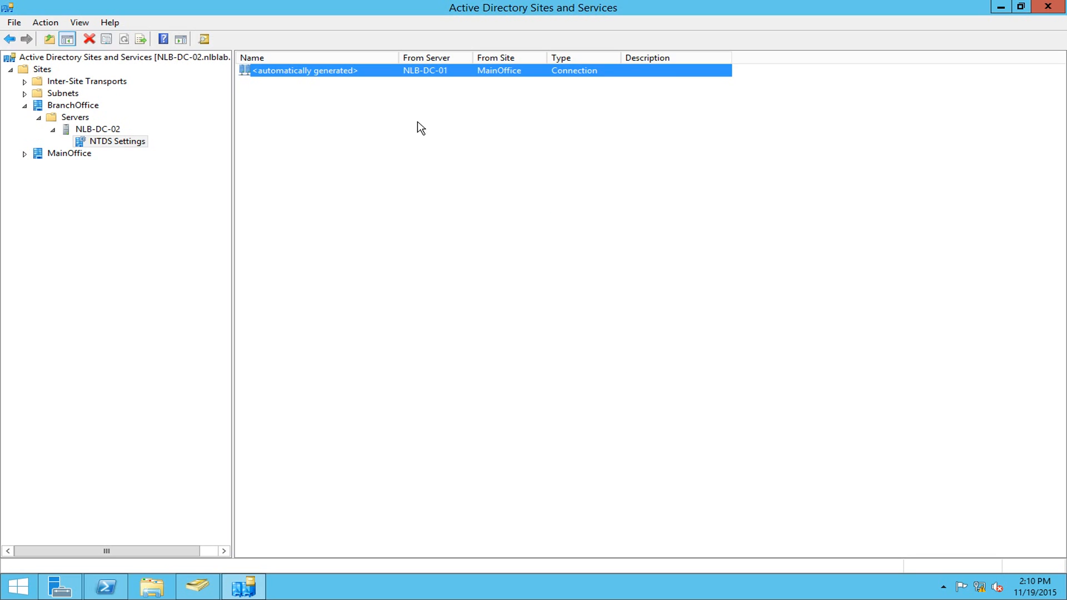
{"action": "right_click", "coordinate": [317, 74]}
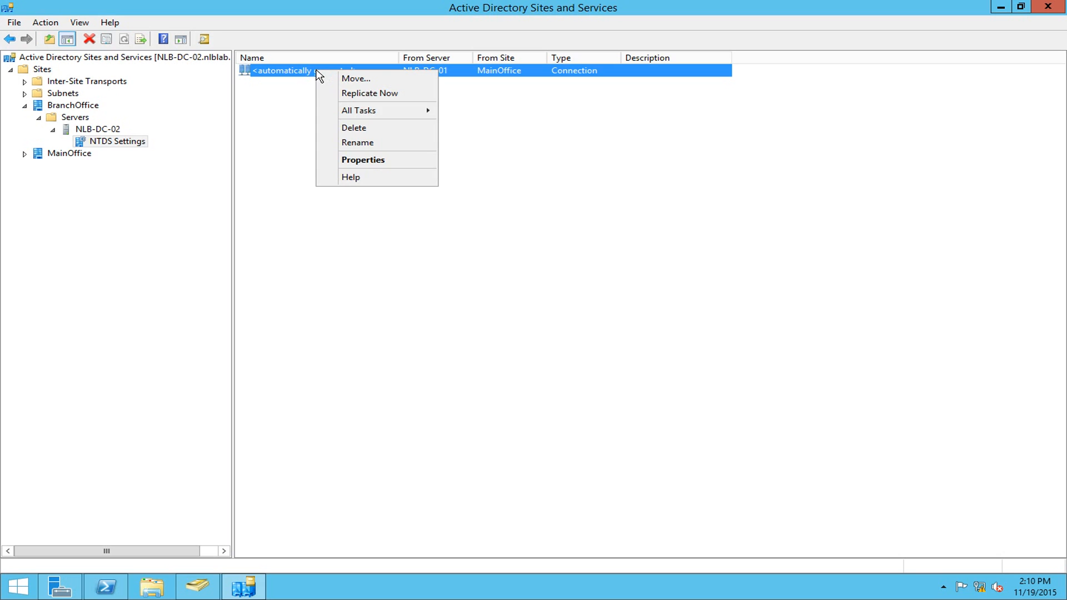
{"action": "left_click", "coordinate": [357, 95]}
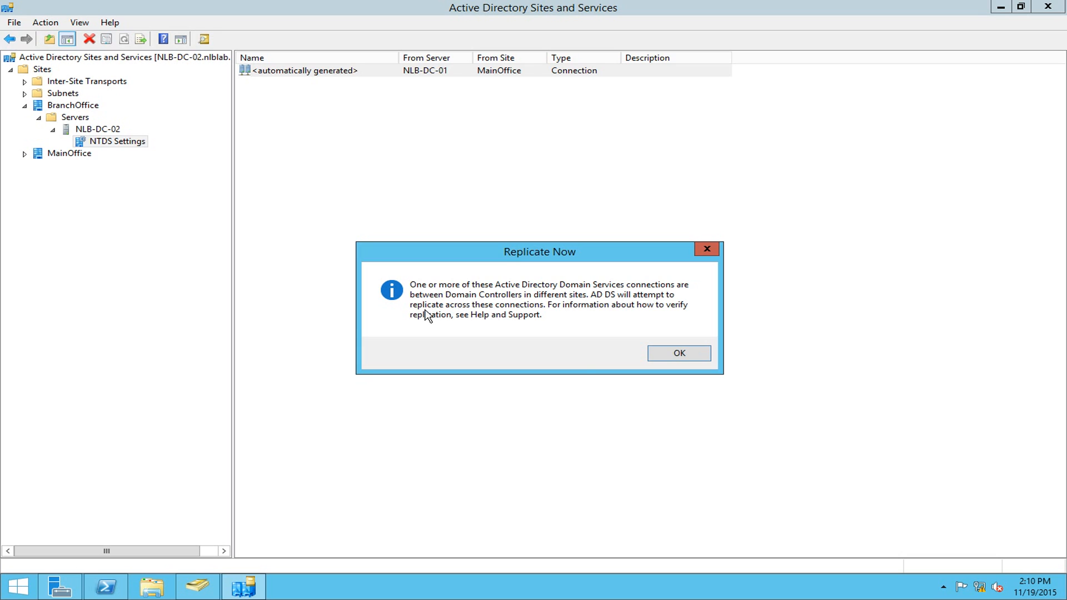
{"action": "left_click", "coordinate": [678, 354]}
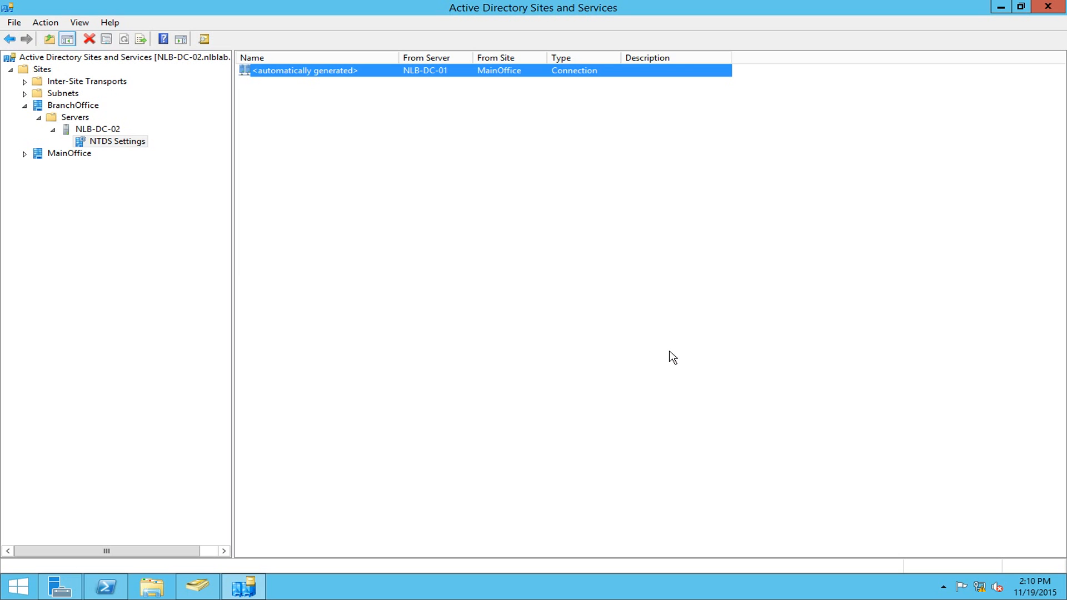
- Refresh Trainees in Users and Computers and confirm Dave now appears, viewing his properties
{"action": "left_click", "coordinate": [198, 586]}
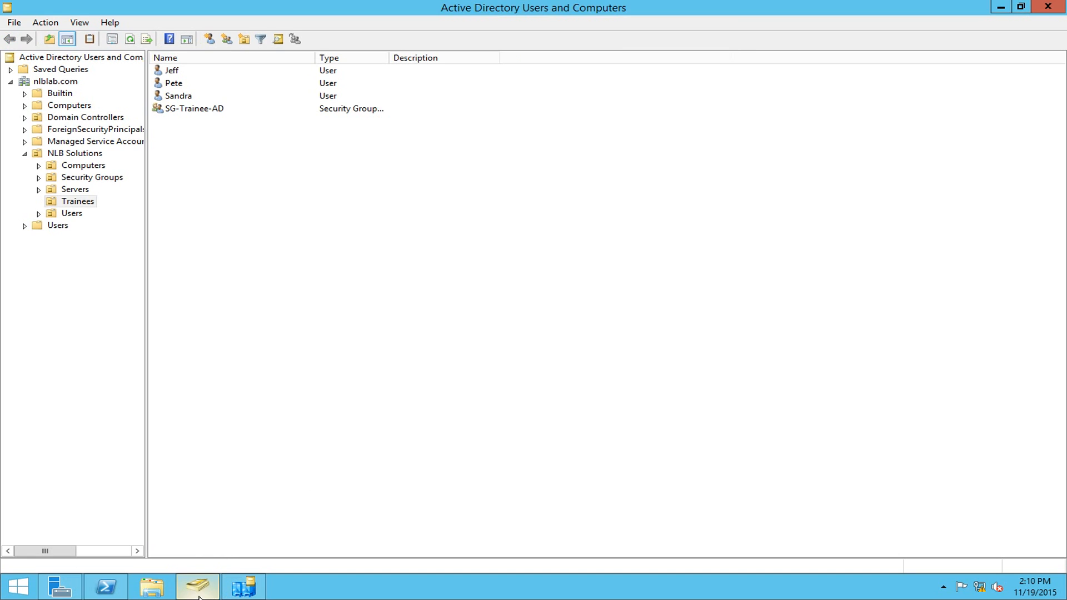
{"action": "right_click", "coordinate": [286, 176]}
{"action": "left_click", "coordinate": [340, 264]}
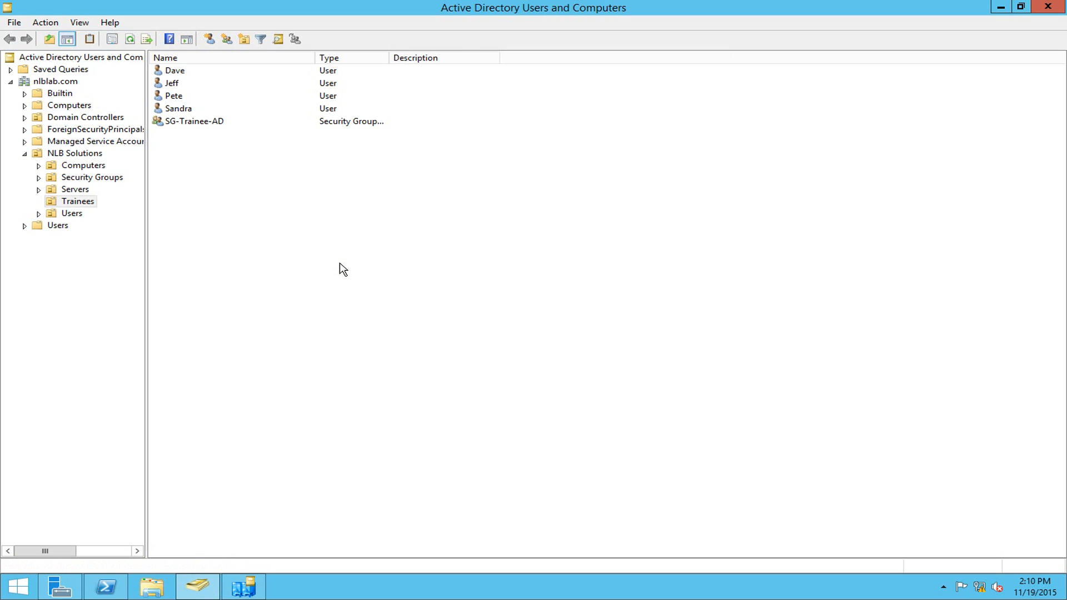
{"action": "left_click", "coordinate": [179, 76]}
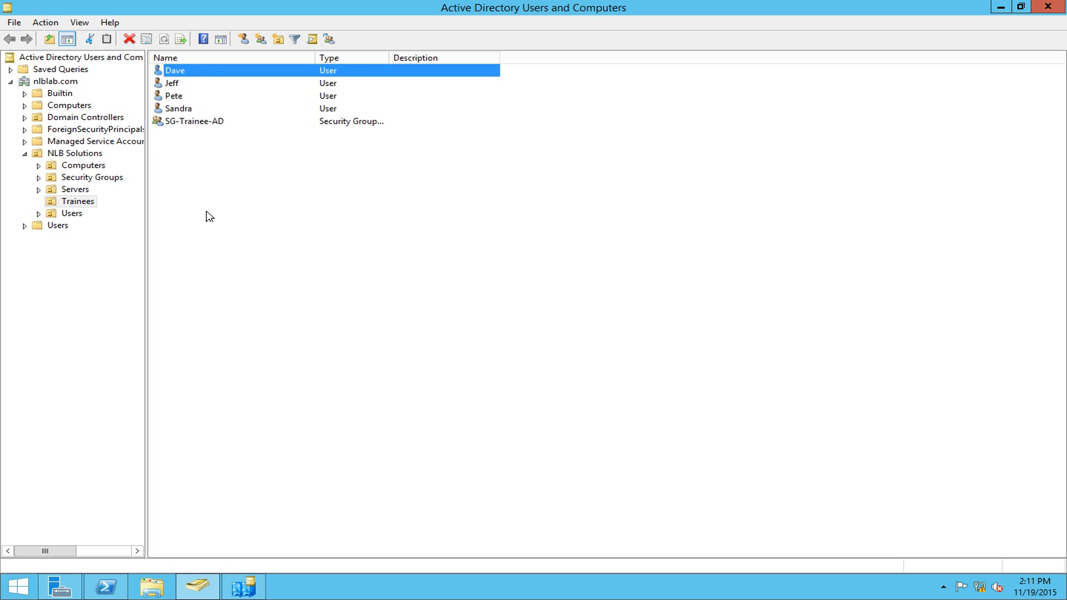
{"action": "double_click", "coordinate": [195, 70]}
{"action": "left_click", "coordinate": [674, 114]}
- Rerun repadmin /showrepl in PowerShell to check the new successful replication attempts
{"action": "left_click", "coordinate": [106, 586]}
{"action": "left_click_drag", "start_coordinate": [585, 167], "coordinate": [558, 86]}
{"action": "left_click", "coordinate": [584, 327]}
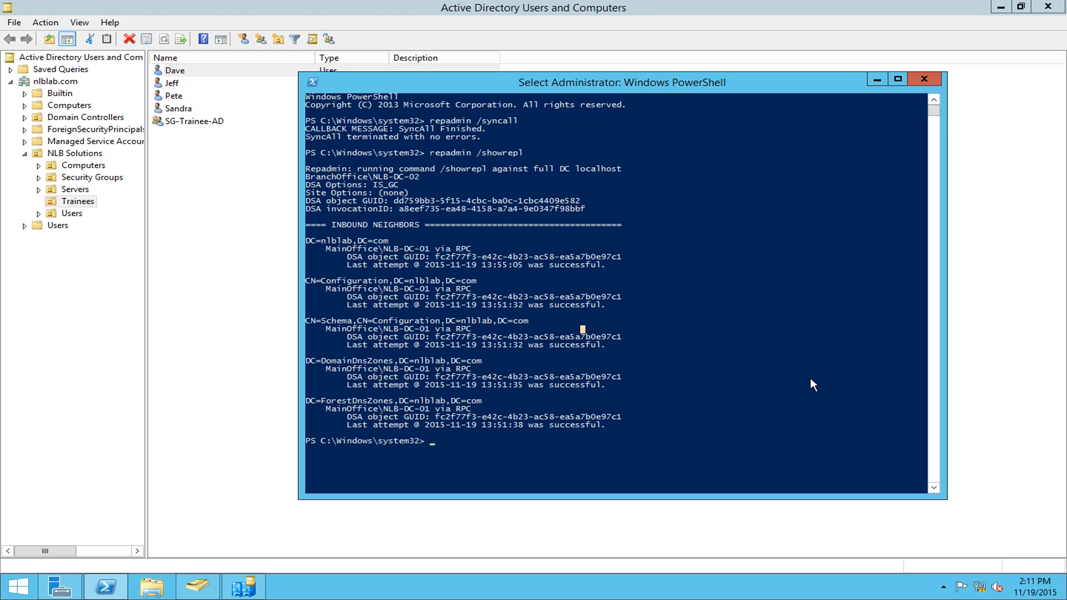
{"action": "key", "text": "Escape"}
{"action": "key", "text": "Up"}
{"action": "key", "text": "Return"}
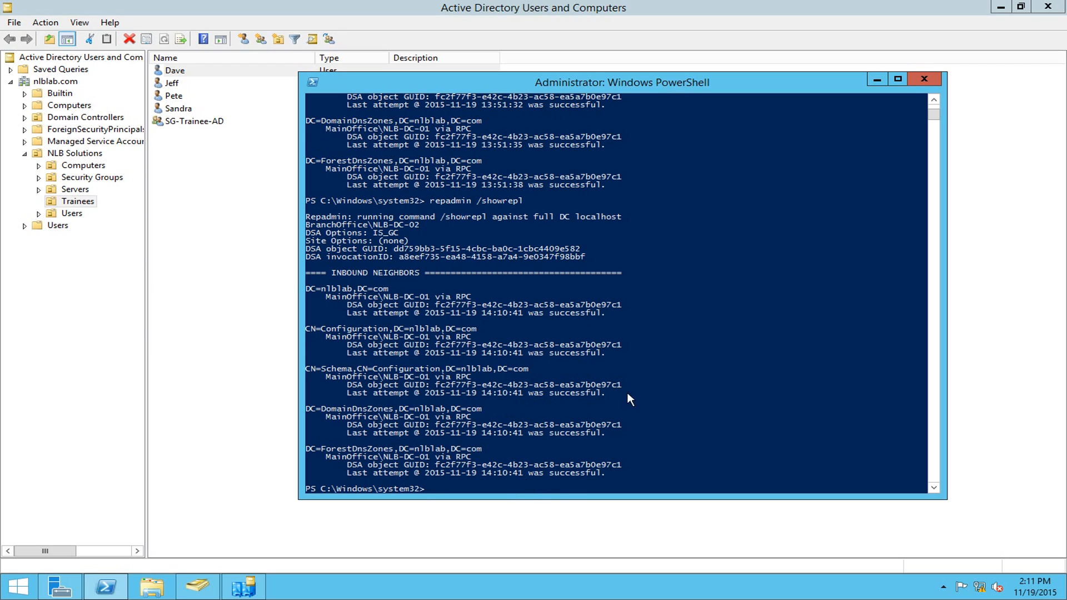
{"action": "left_click", "coordinate": [238, 249]}
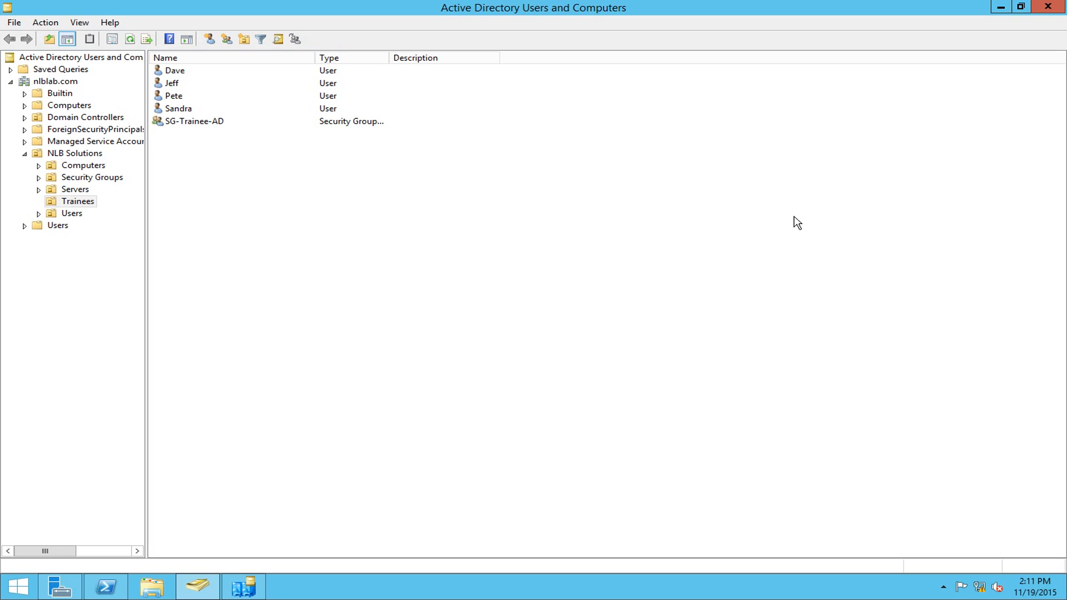
- Give user Dave the description 'Branch Administrator' and apply it in his properties
{"action": "right_click", "coordinate": [256, 178]}
{"action": "left_click", "coordinate": [224, 163]}
{"action": "double_click", "coordinate": [181, 71]}
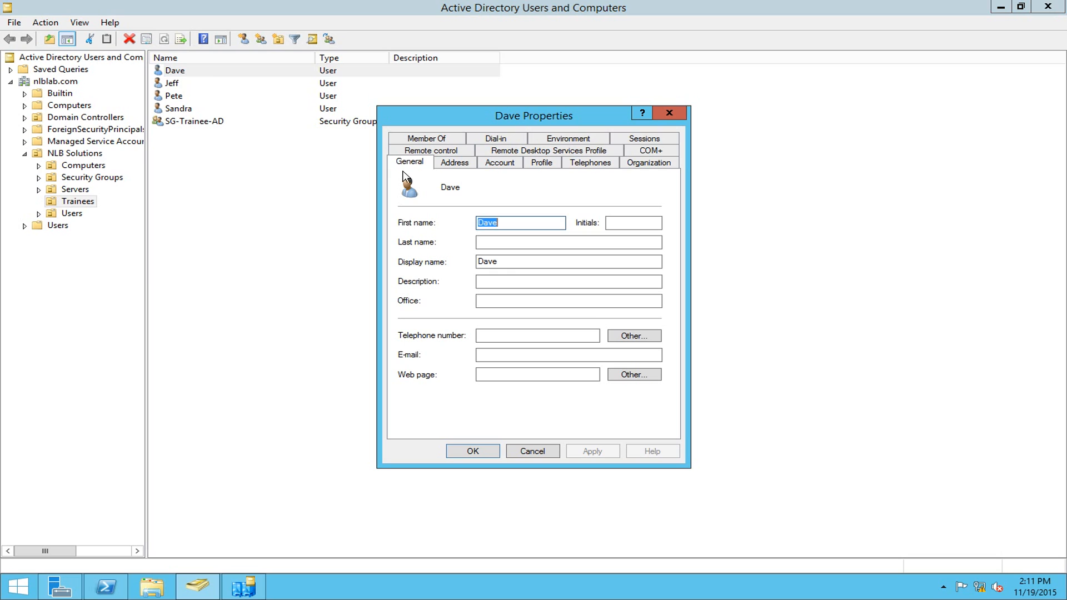
{"action": "left_click", "coordinate": [496, 283]}
{"action": "type", "text": "Branch "}
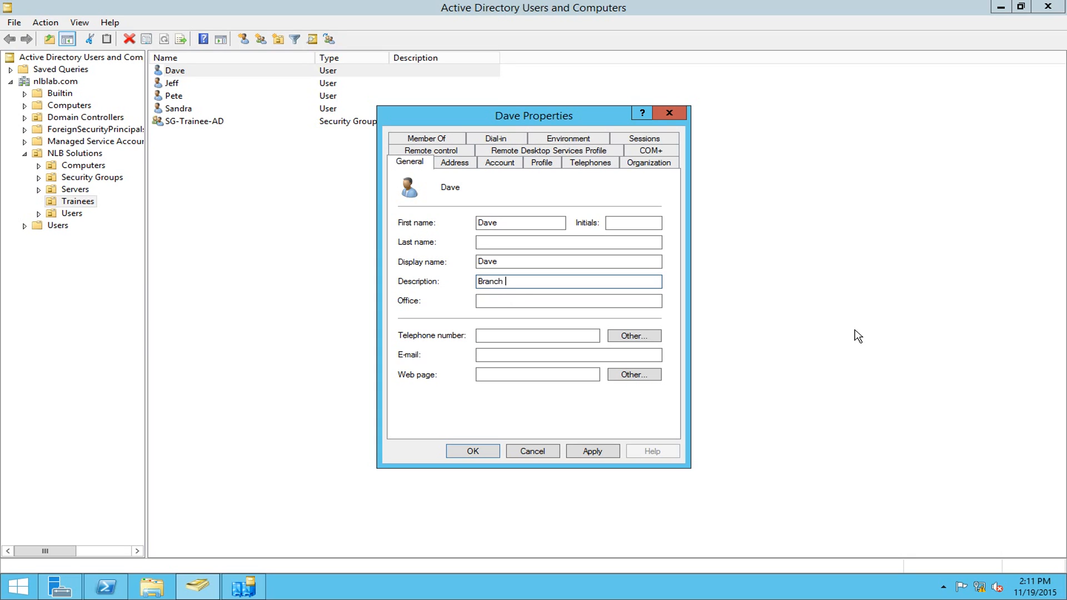
{"action": "type", "text": "Administrator"}
{"action": "left_click", "coordinate": [584, 456]}
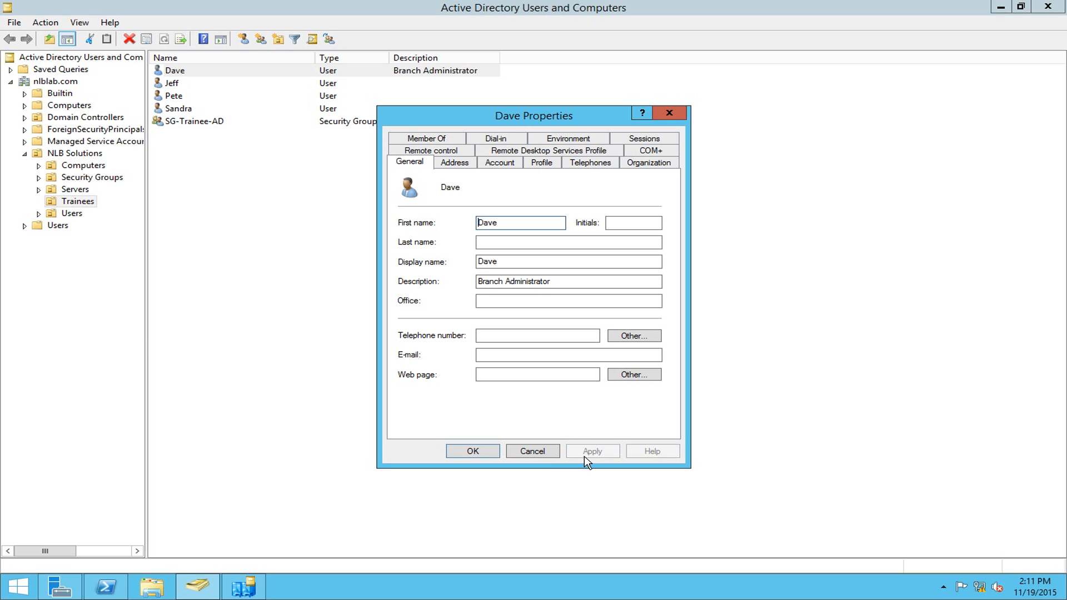
{"action": "left_click", "coordinate": [489, 452]}
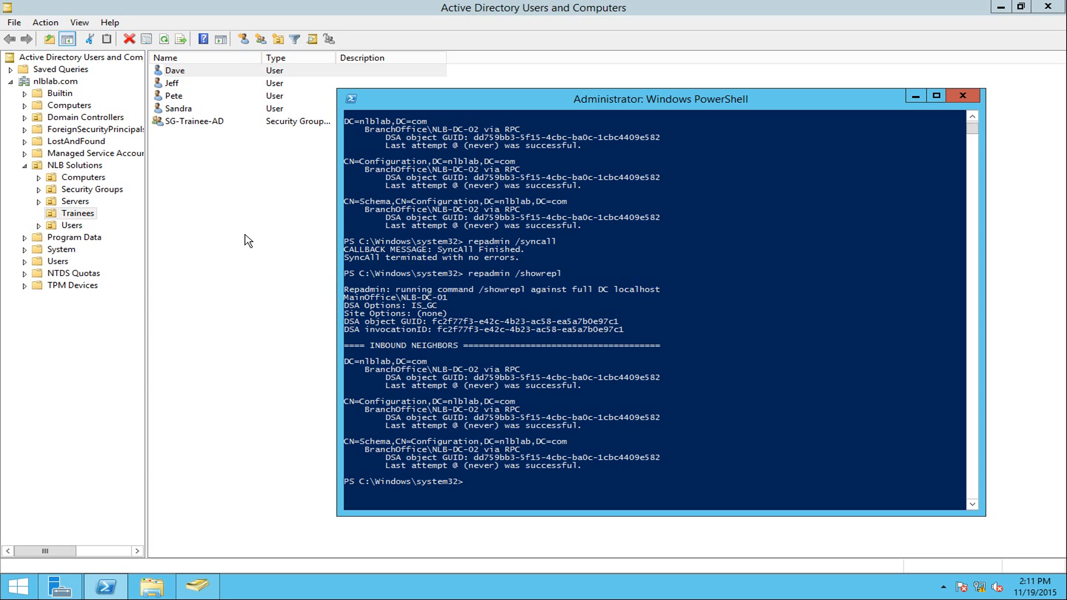
- Refresh the Trainees list and check Dave's properties, where the description is still empty
{"action": "left_click", "coordinate": [248, 241]}
{"action": "right_click", "coordinate": [258, 182]}
{"action": "left_click", "coordinate": [307, 269]}
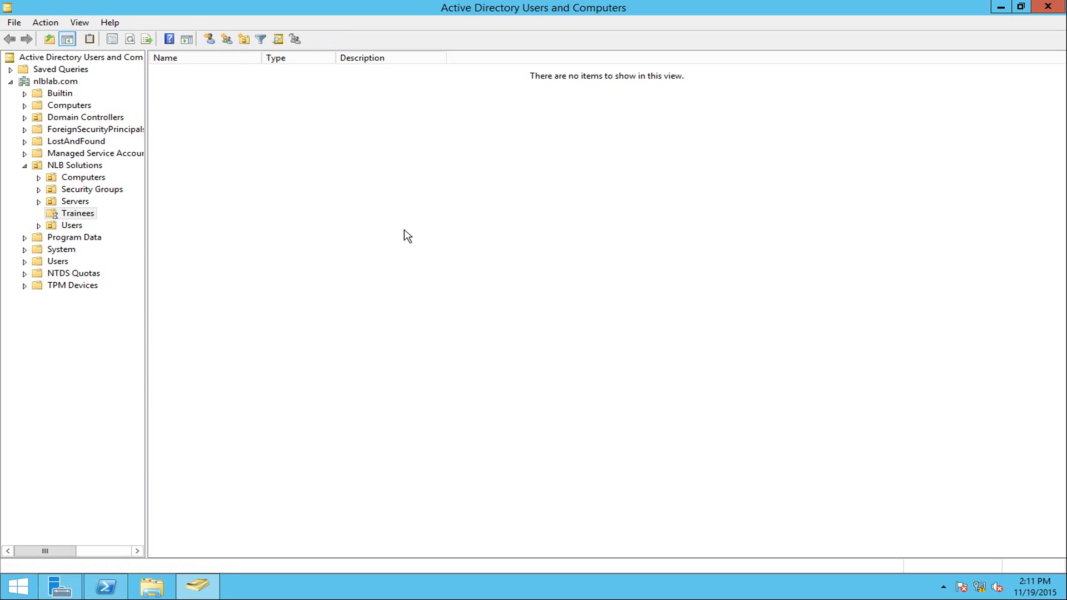
{"action": "left_click", "coordinate": [195, 70]}
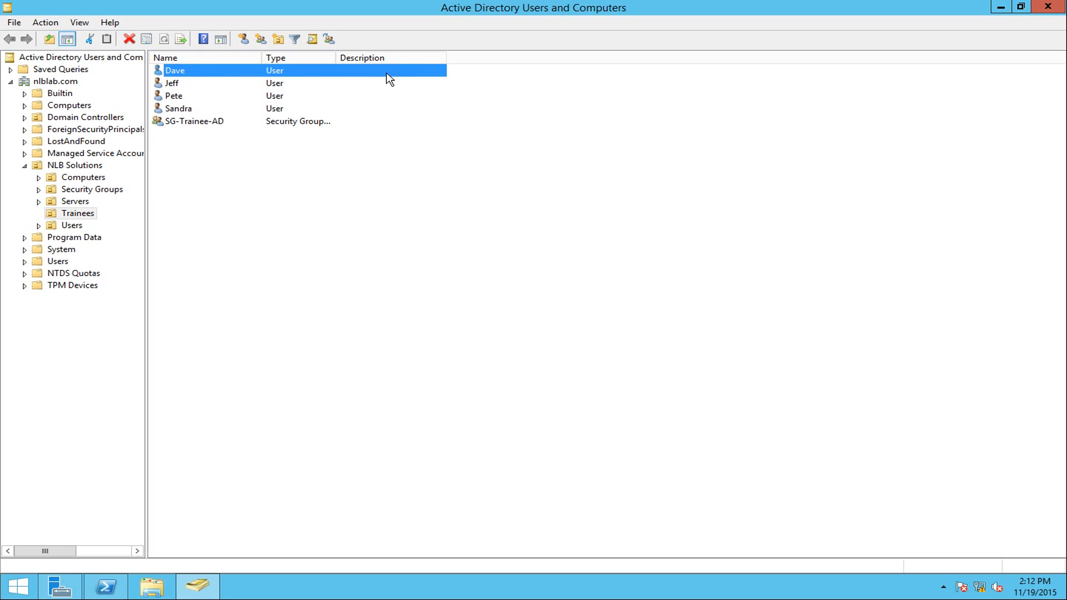
{"action": "key", "text": "Return"}
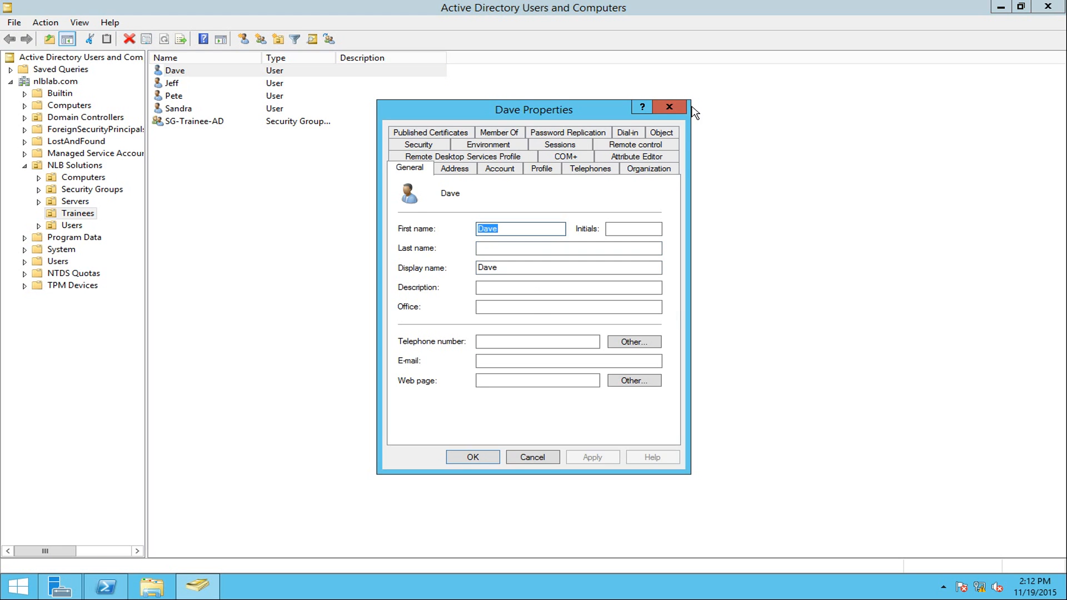
{"action": "left_click", "coordinate": [669, 106]}
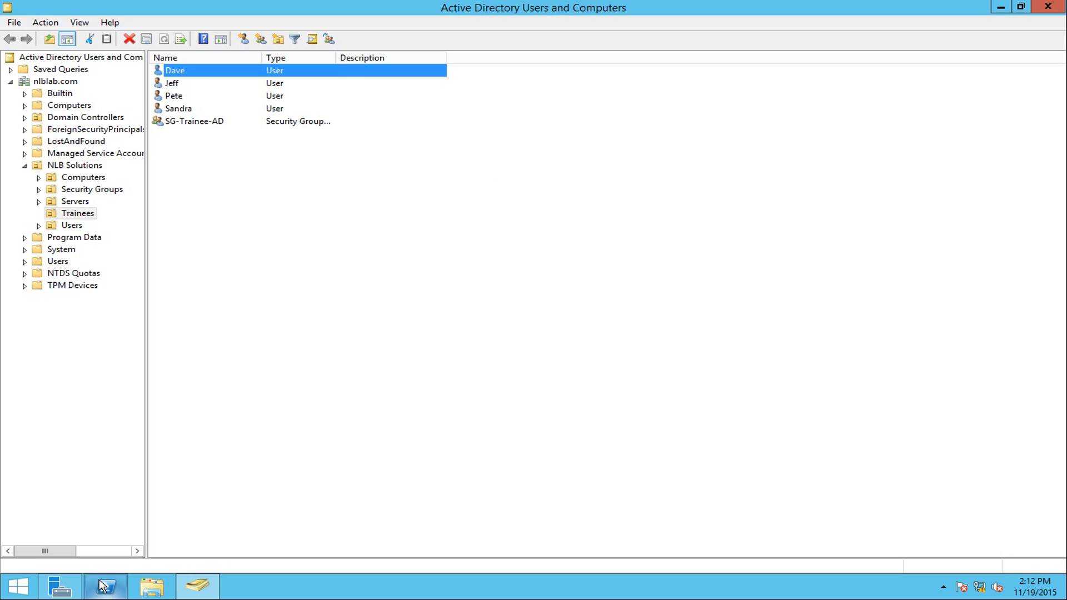
- Rerun repadmin /showrepl in PowerShell, then bring up Server Manager
{"action": "left_click", "coordinate": [106, 586]}
{"action": "left_click", "coordinate": [614, 407]}
{"action": "key", "text": "Up"}
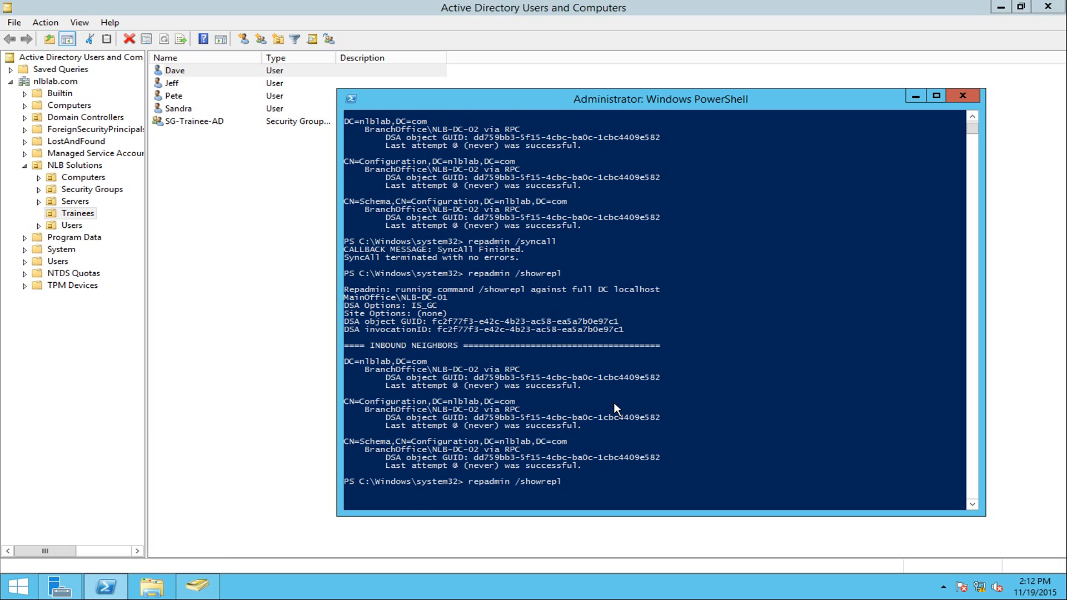
{"action": "key", "text": "Return"}
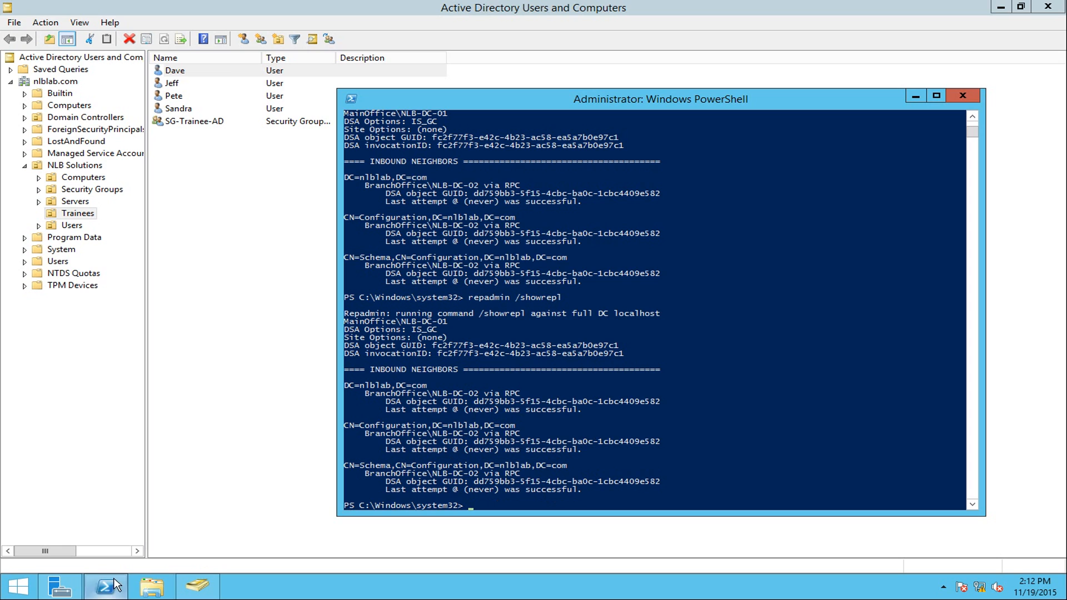
{"action": "left_click", "coordinate": [61, 584]}
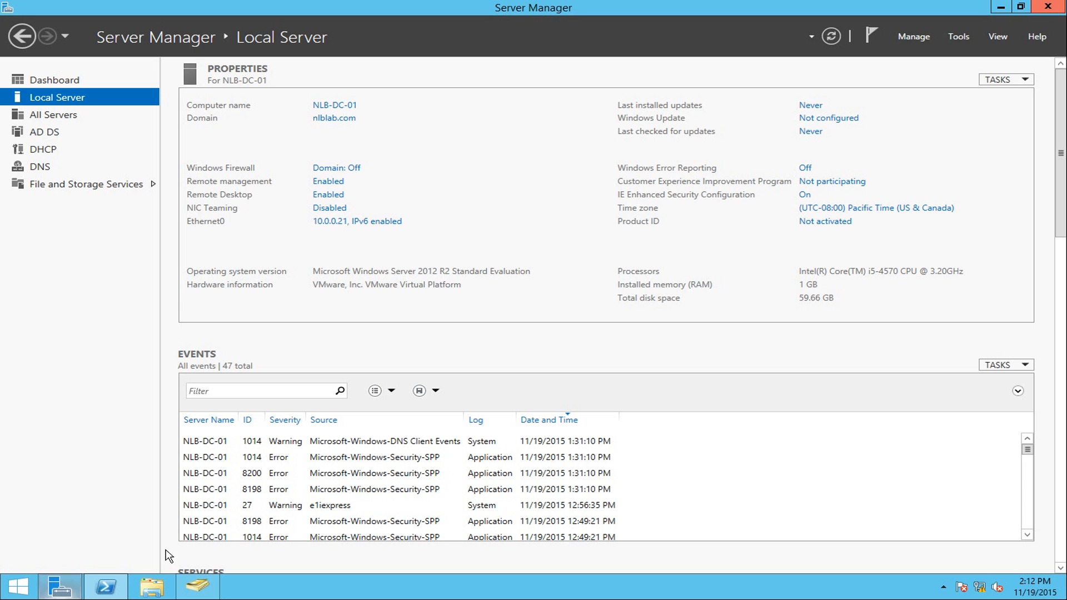
- Launch Active Directory Sites and Services and open MainOffice > Servers > NLB-DC-01 > NTDS Settings
{"action": "left_click", "coordinate": [959, 41]}
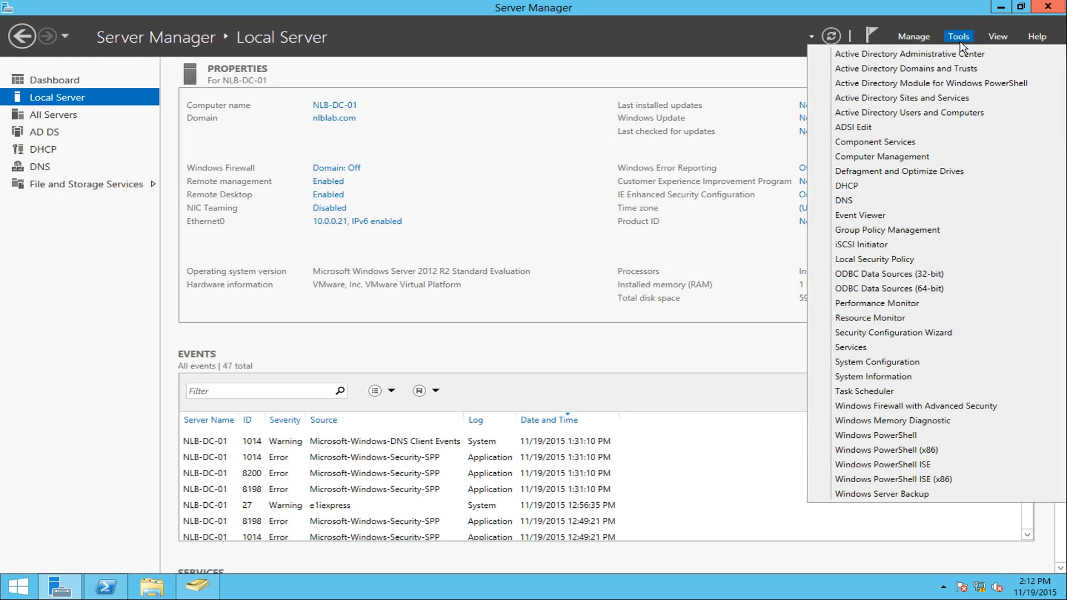
{"action": "left_click", "coordinate": [913, 104]}
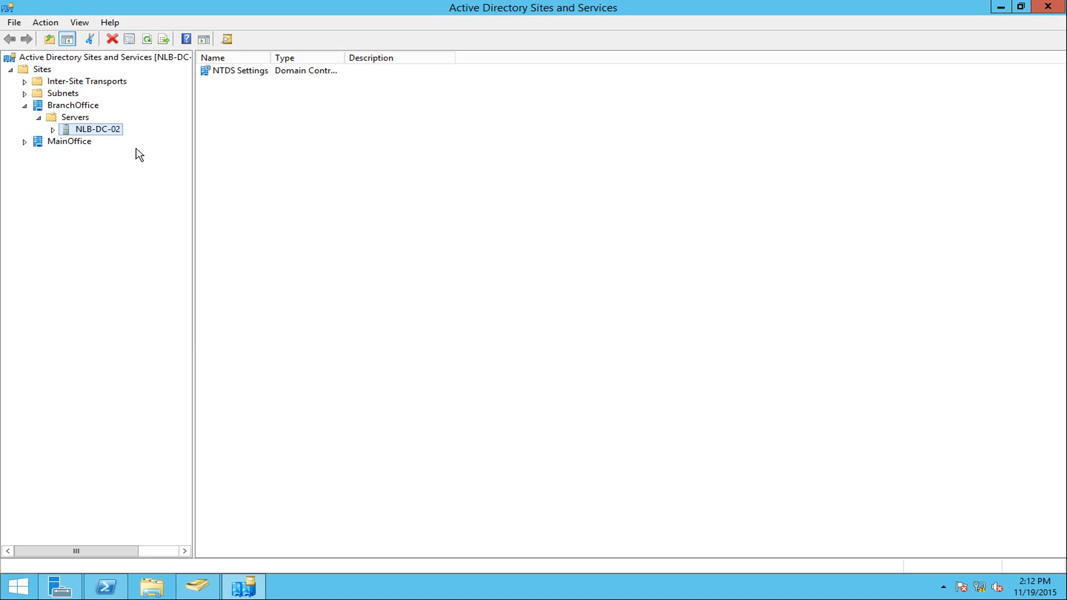
{"action": "left_click", "coordinate": [22, 142]}
{"action": "left_click", "coordinate": [50, 156]}
{"action": "left_click", "coordinate": [39, 155]}
{"action": "left_click", "coordinate": [82, 166]}
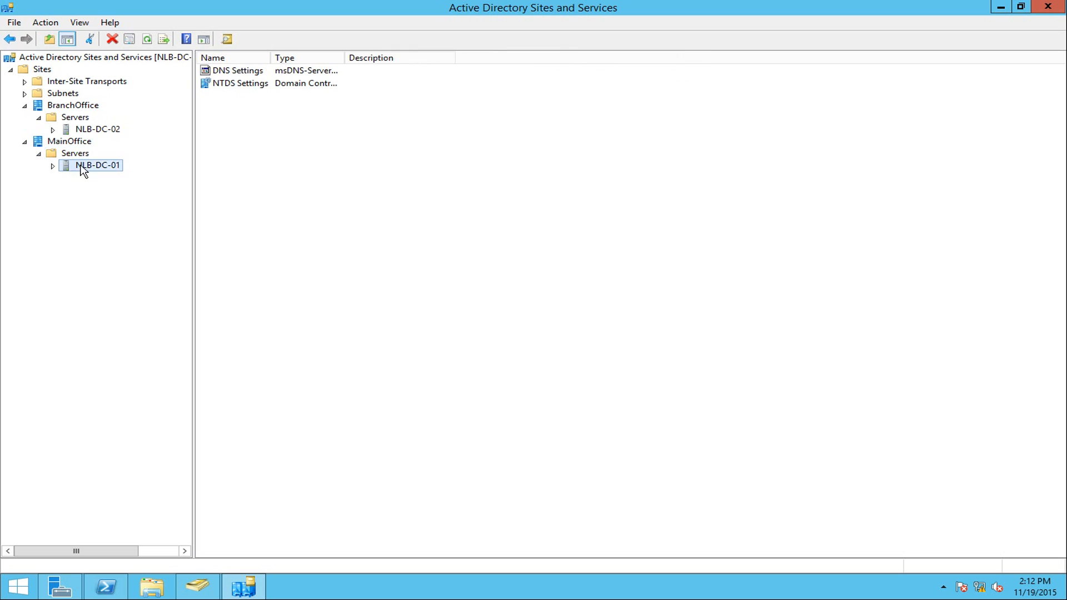
{"action": "left_click", "coordinate": [53, 165]}
{"action": "left_click", "coordinate": [84, 181]}
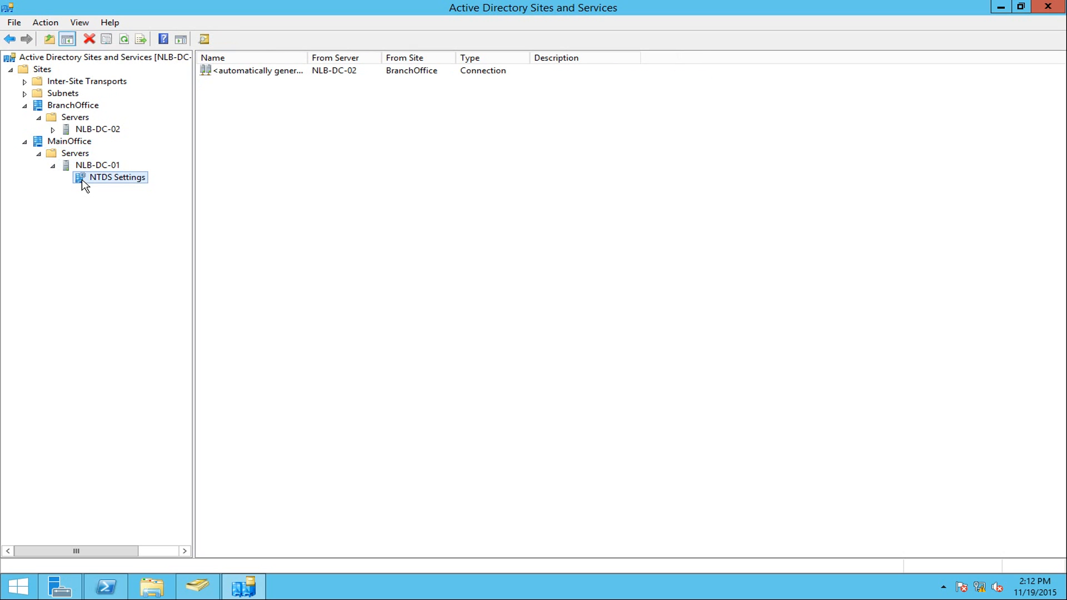
{"action": "left_click_drag", "start_coordinate": [308, 58], "coordinate": [346, 62]}
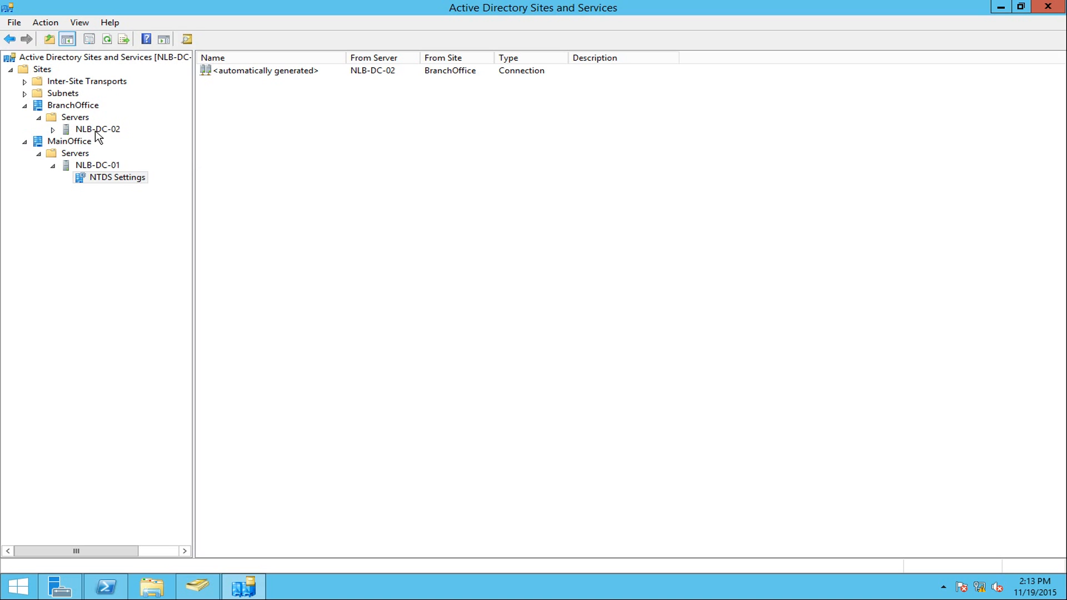
- Refresh NLB-DC-02's NTDS Settings, then return to NLB-DC-01's connection from NLB-DC-02
{"action": "left_click", "coordinate": [53, 129]}
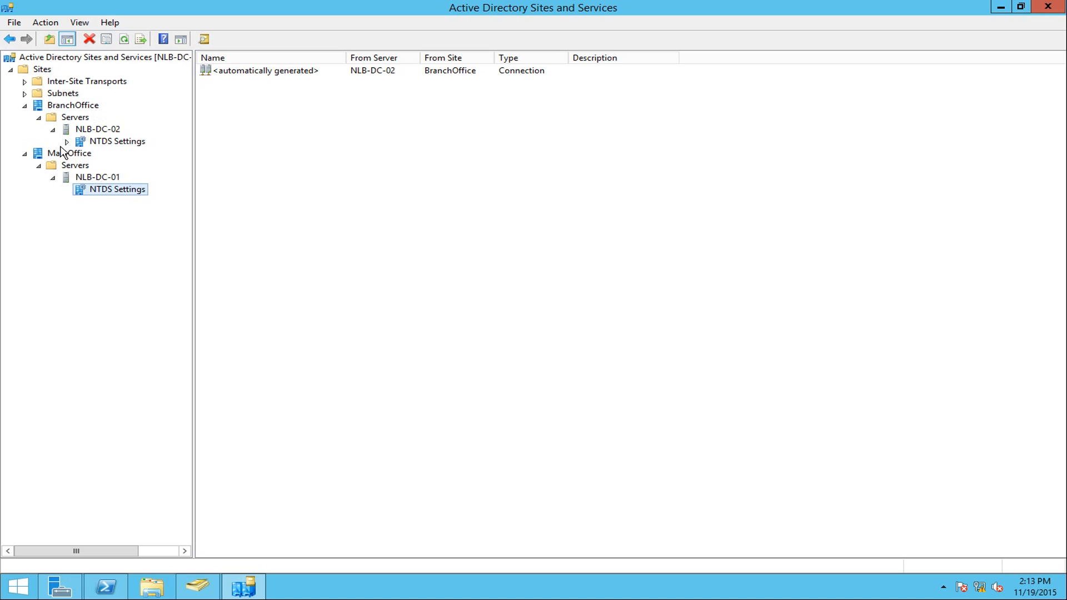
{"action": "left_click", "coordinate": [67, 141]}
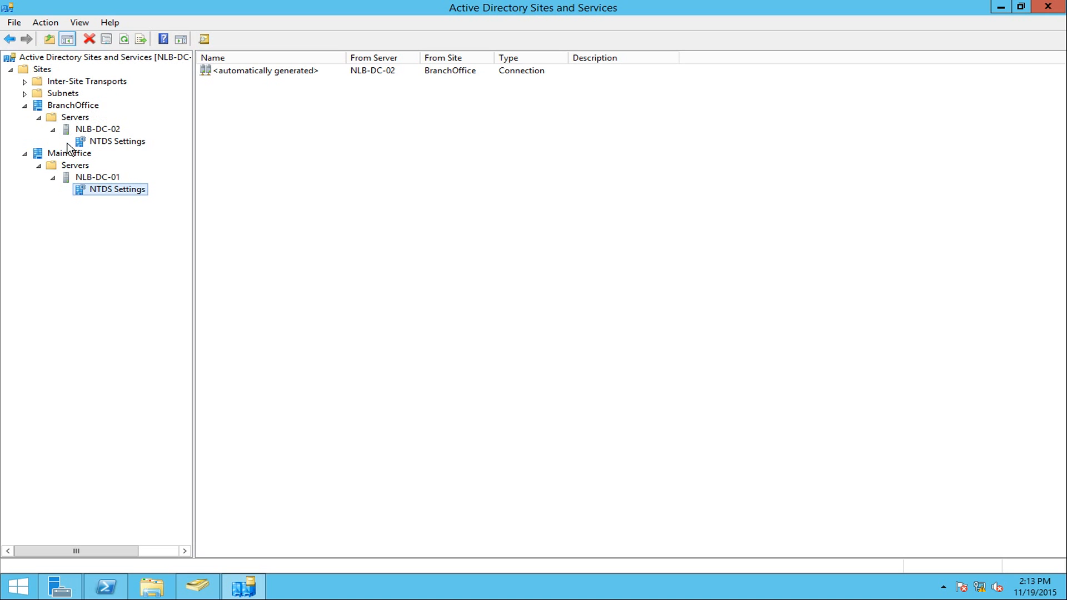
{"action": "left_click", "coordinate": [132, 145]}
{"action": "right_click", "coordinate": [319, 147]}
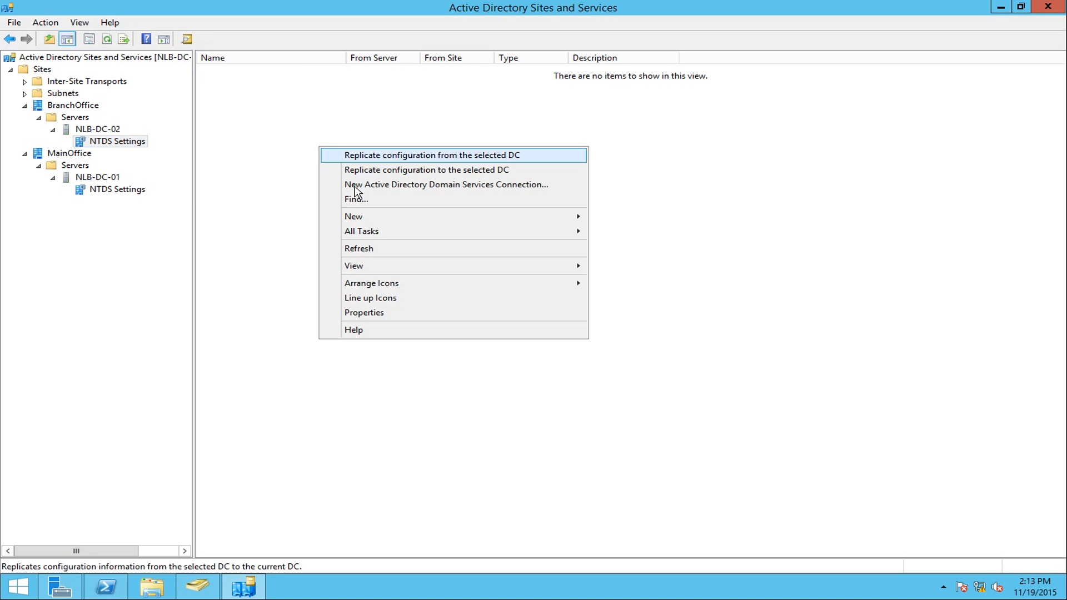
{"action": "left_click", "coordinate": [368, 250]}
{"action": "left_click", "coordinate": [138, 191]}
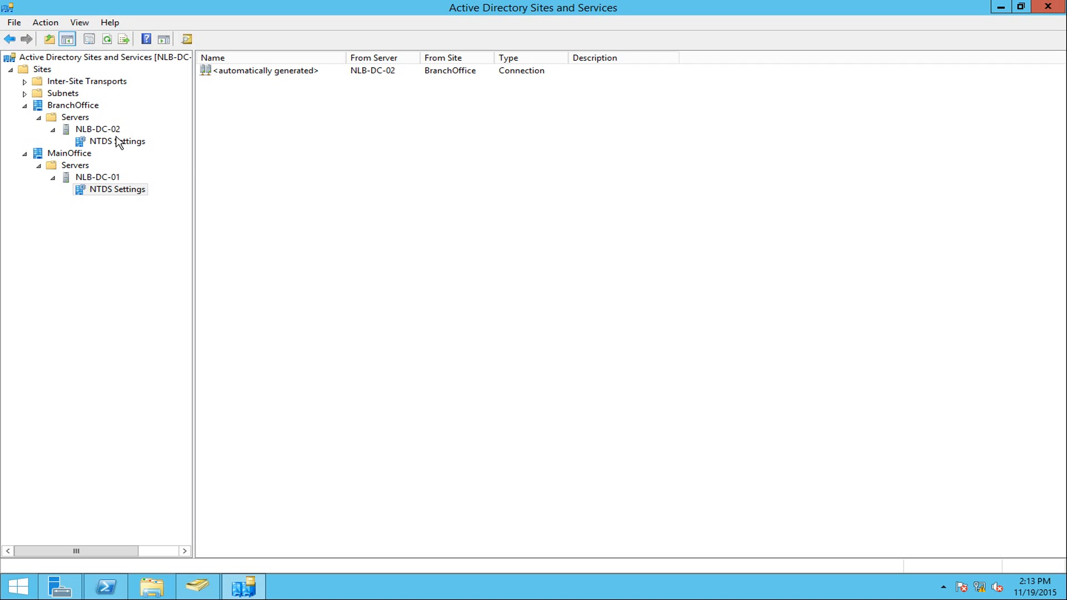
- Force replication now over the automatically generated connection from NLB-DC-02
{"action": "left_click", "coordinate": [294, 76]}
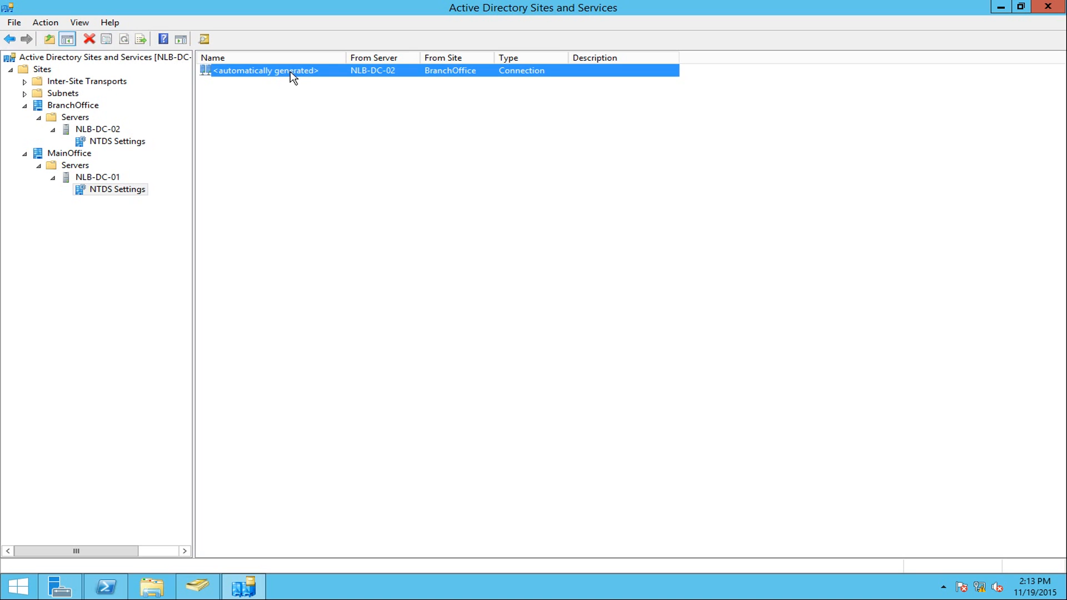
{"action": "right_click", "coordinate": [294, 76]}
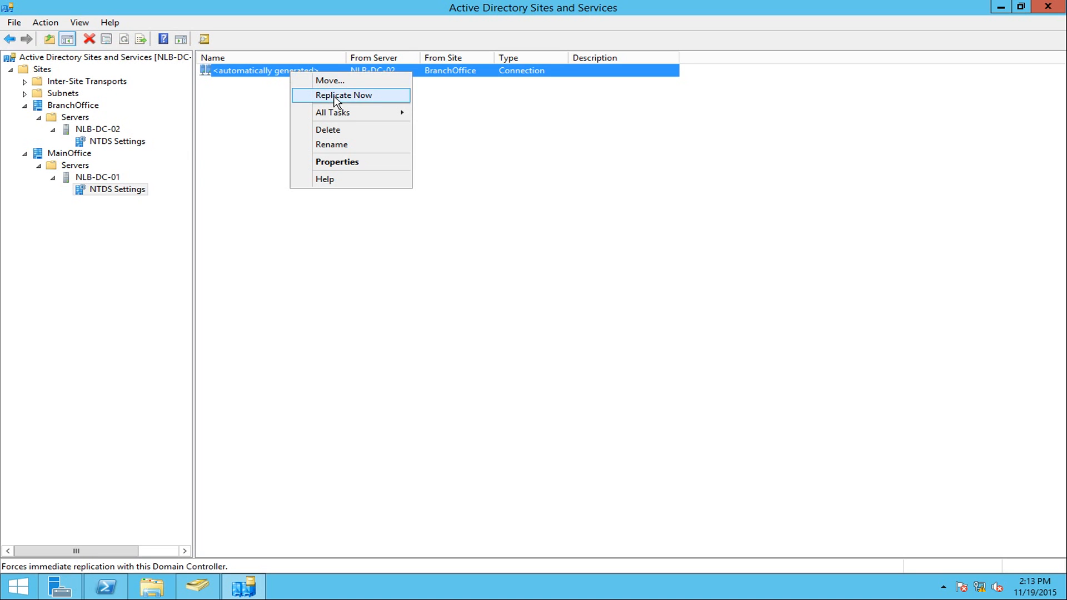
{"action": "left_click", "coordinate": [336, 95]}
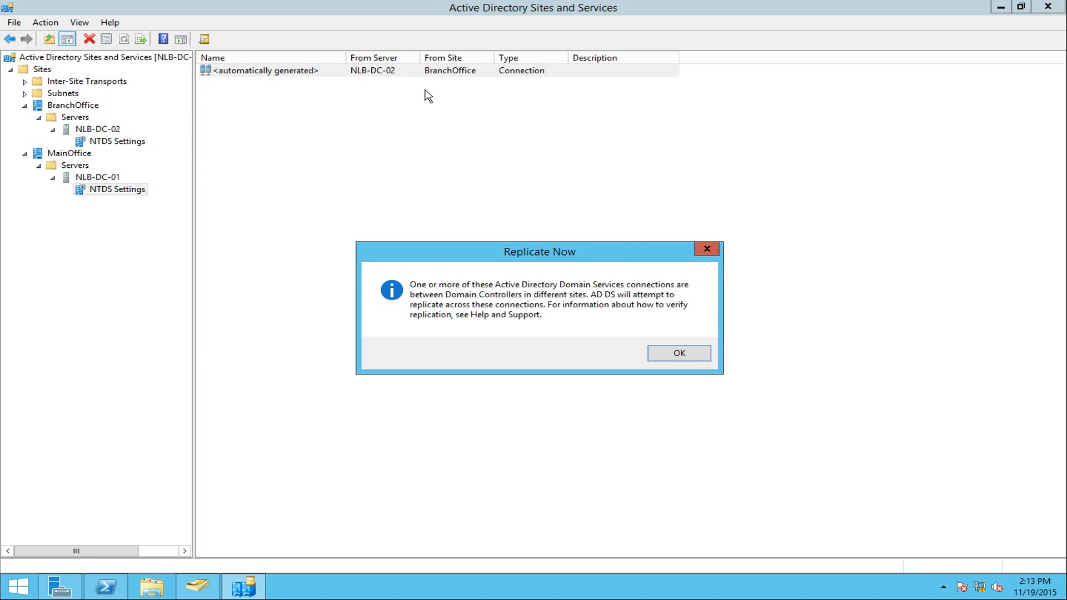
{"action": "left_click", "coordinate": [670, 358]}
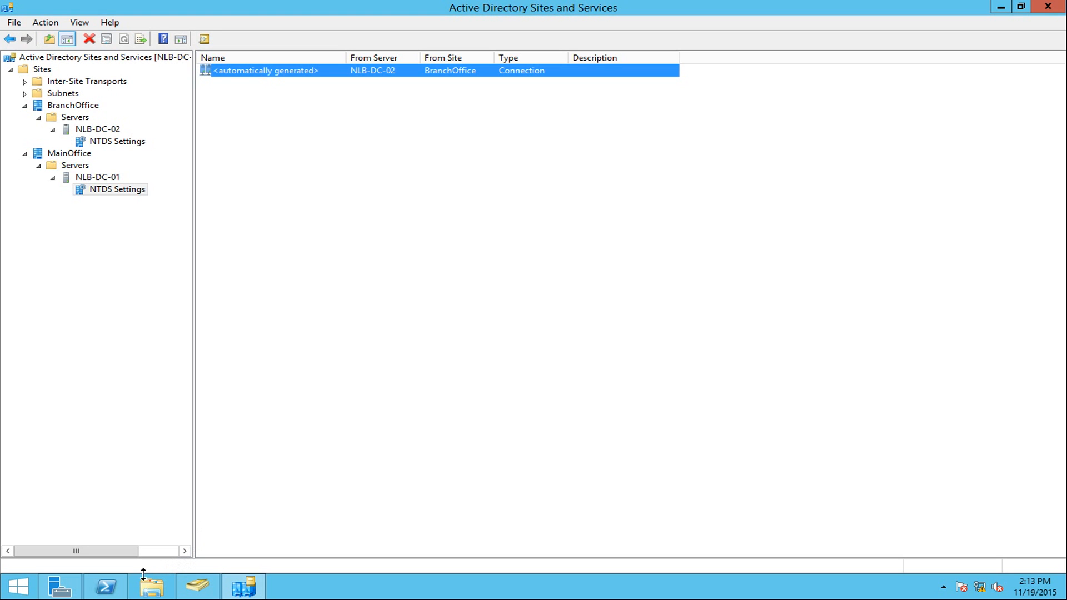
- Rerun repadmin /showrepl and confirm successful attempts at 14:13:26
{"action": "left_click", "coordinate": [97, 590]}
{"action": "left_click", "coordinate": [652, 354]}
{"action": "key", "text": "Escape"}
{"action": "key", "text": "Up"}
{"action": "key", "text": "Return"}
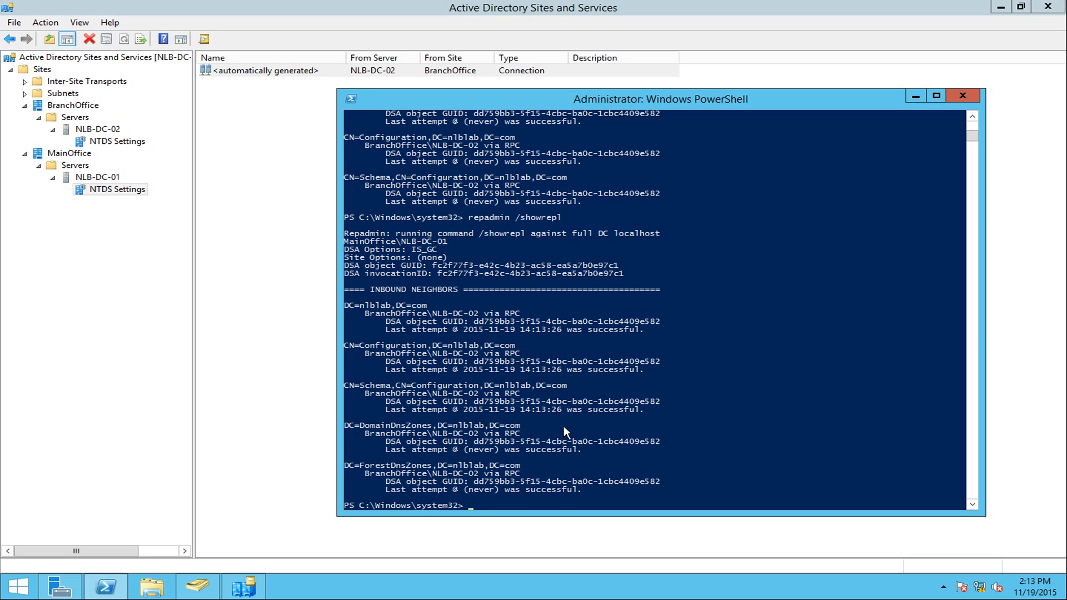
{"action": "mouse_move", "coordinate": [1033, 586]}
- Refresh the Trainees list and verify Dave's description now reads 'Branch Administrator'
{"action": "left_click", "coordinate": [197, 581]}
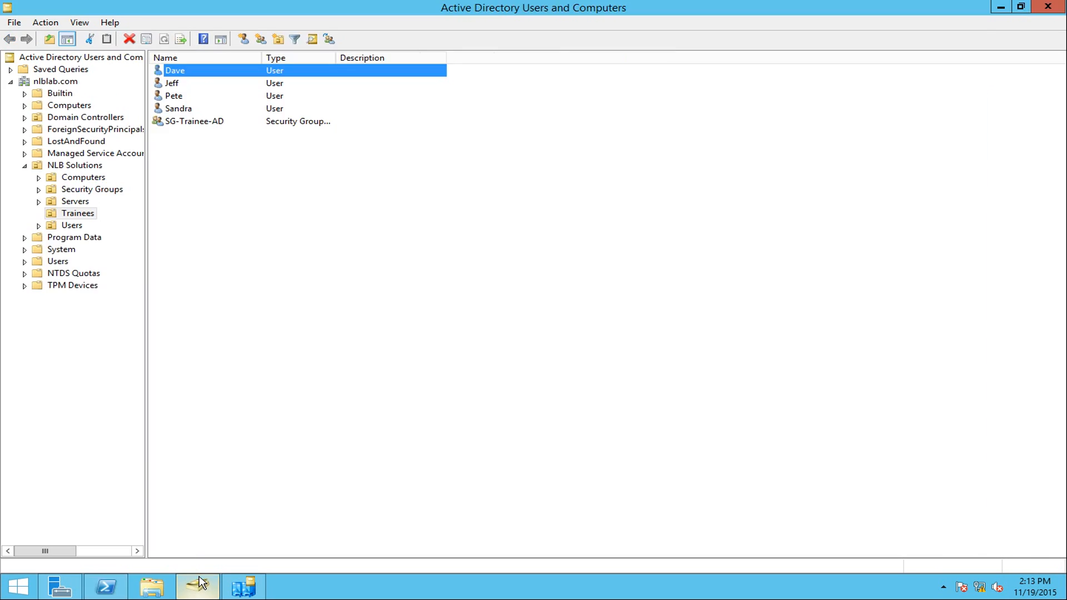
{"action": "right_click", "coordinate": [397, 234]}
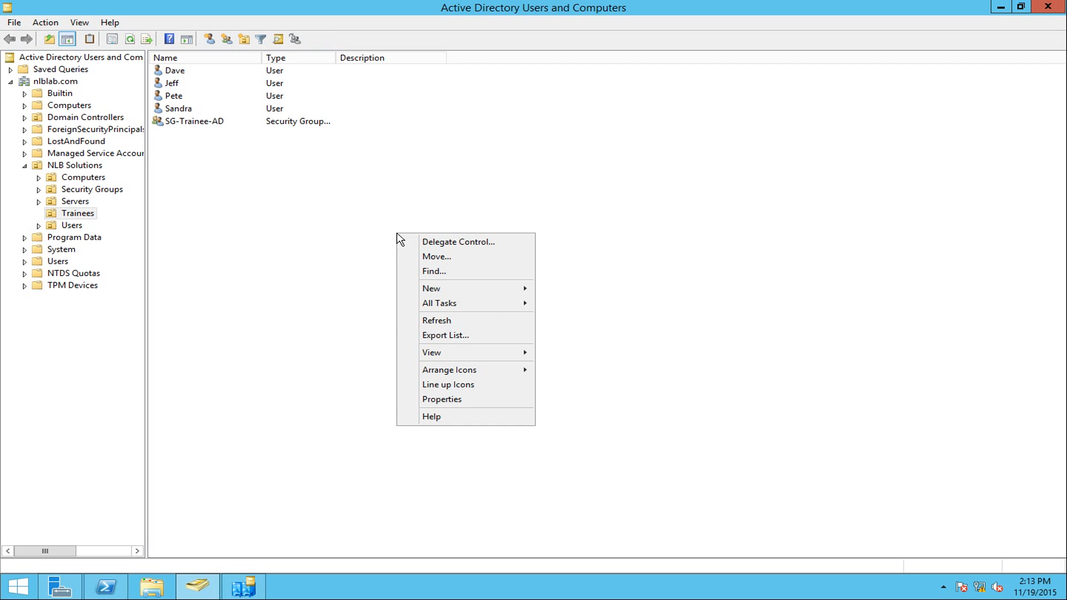
{"action": "left_click", "coordinate": [488, 328]}
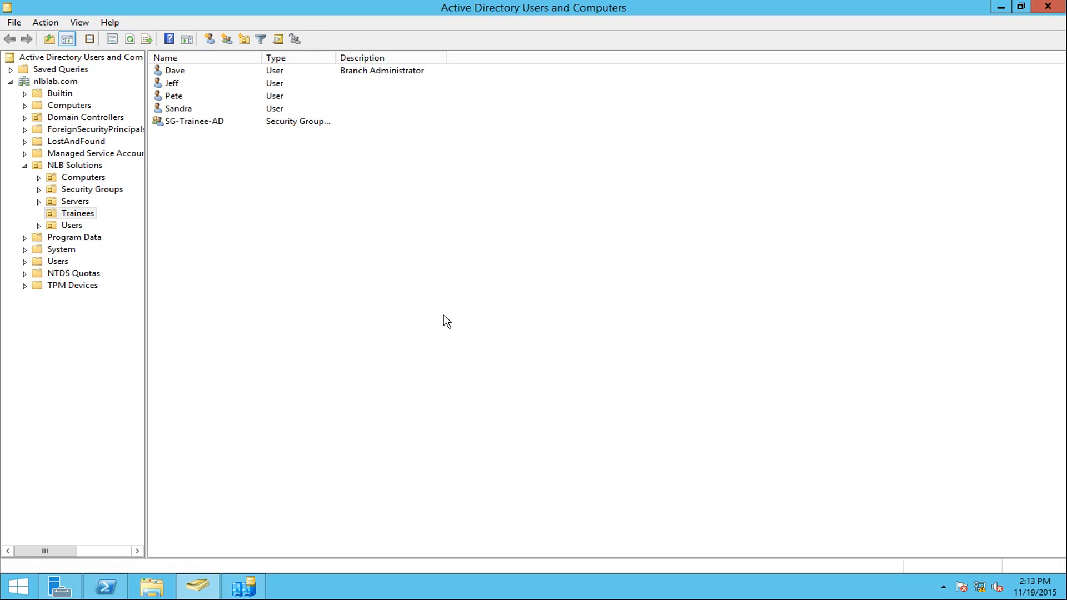
{"action": "left_click", "coordinate": [361, 75]}
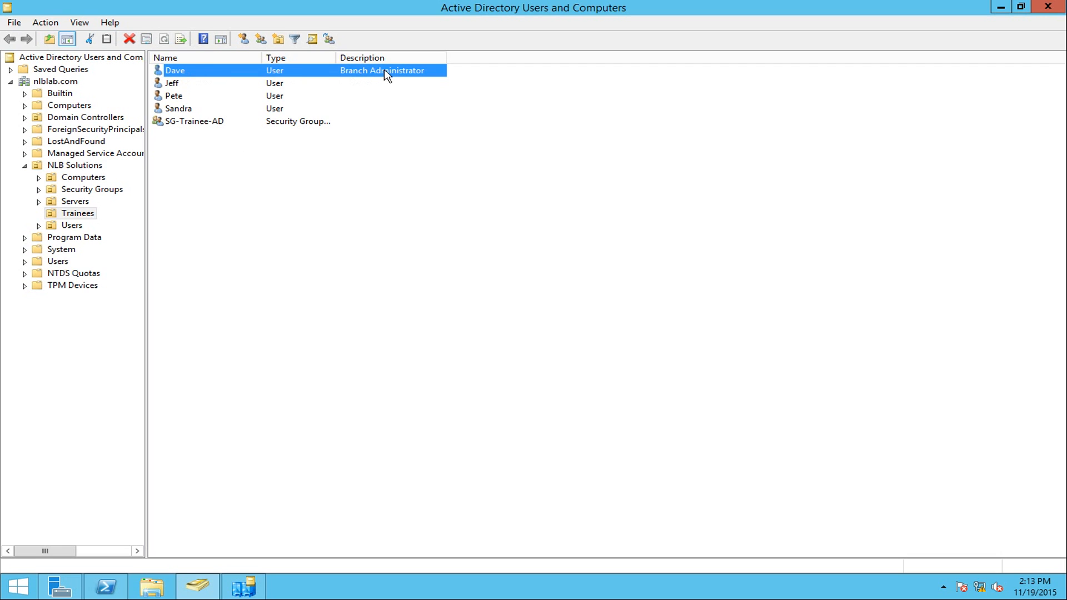
{"action": "double_click", "coordinate": [384, 72]}
{"action": "left_click_drag", "start_coordinate": [550, 288], "coordinate": [407, 307]}
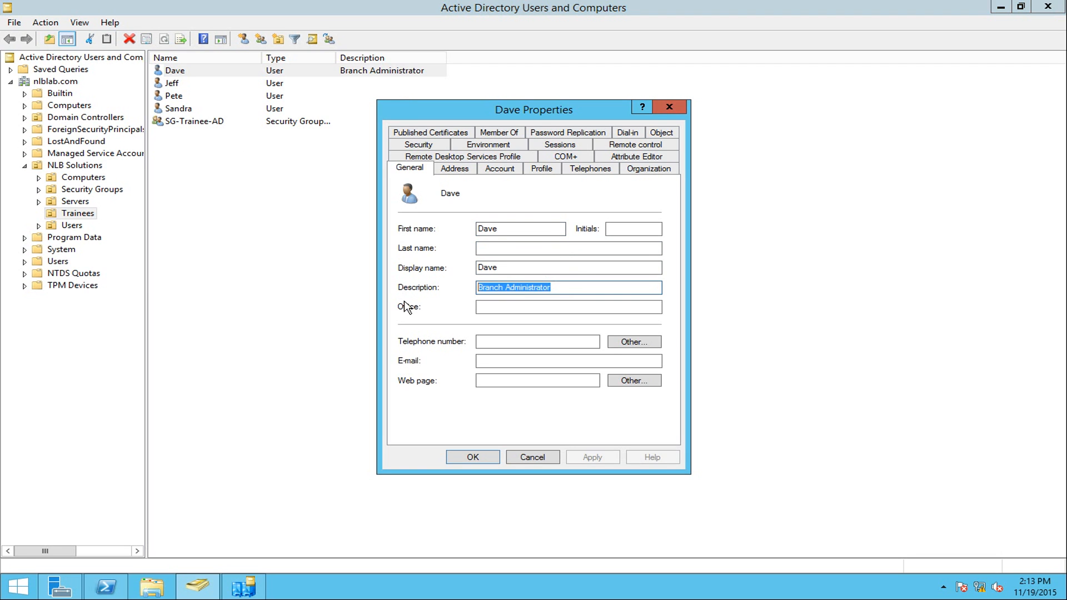
{"action": "left_click_drag", "start_coordinate": [552, 287], "coordinate": [442, 295]}
{"action": "left_click", "coordinate": [547, 455]}
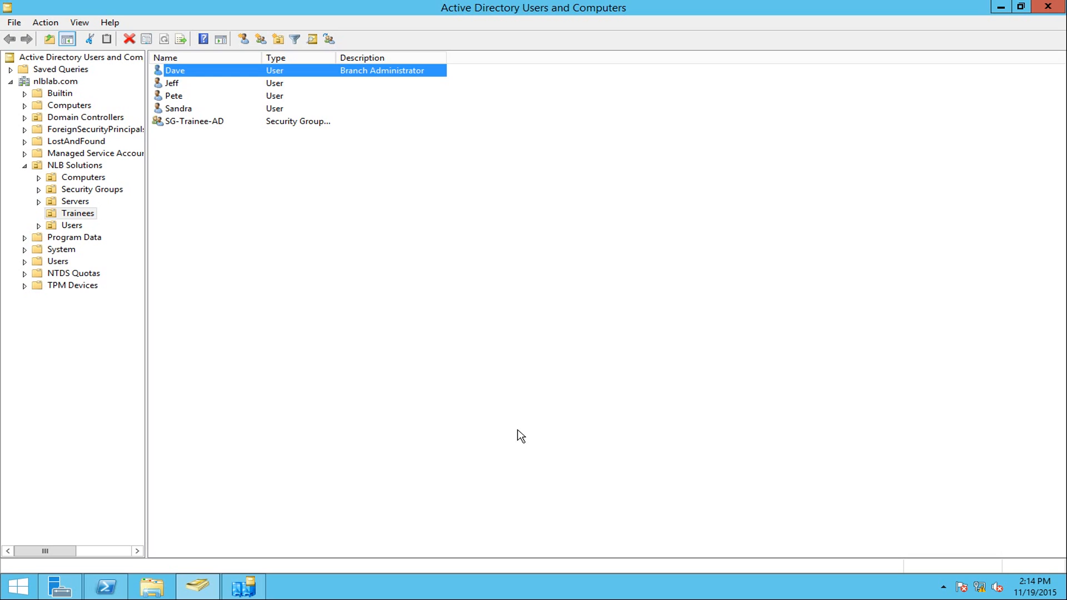